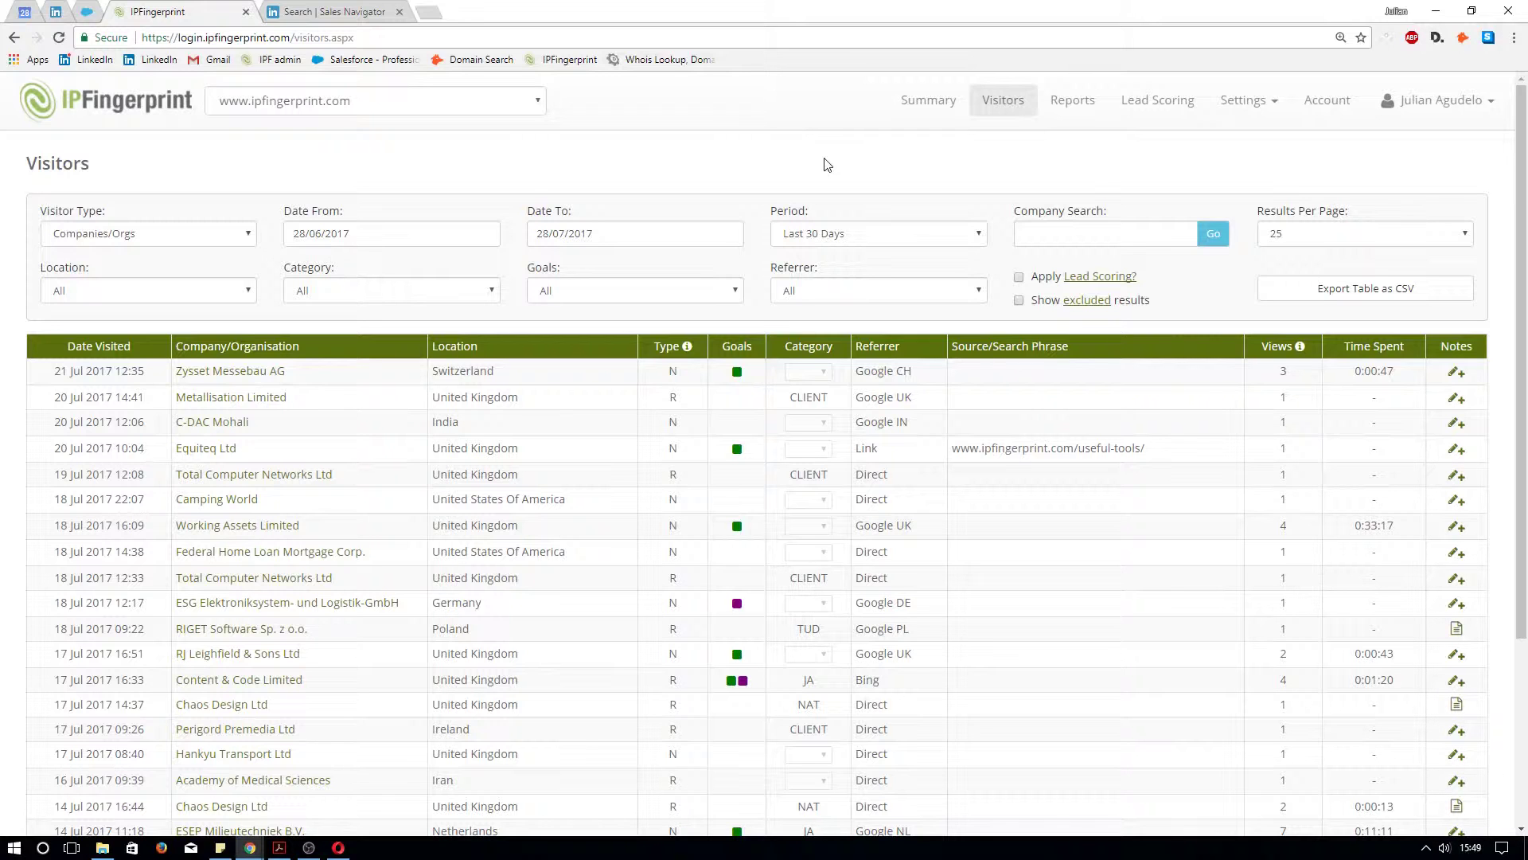
# Point out the Company/Organisation, Time Spent, Source/Search Phrase and Goals columns of the Visitors table
pyautogui.scroll(-1, 894, 191)
pyautogui.scroll(1, 812, 231)
pyautogui.moveTo(294, 342); pyautogui.dragTo(179, 342)
pyautogui.moveTo(1414, 347); pyautogui.dragTo(1342, 348)
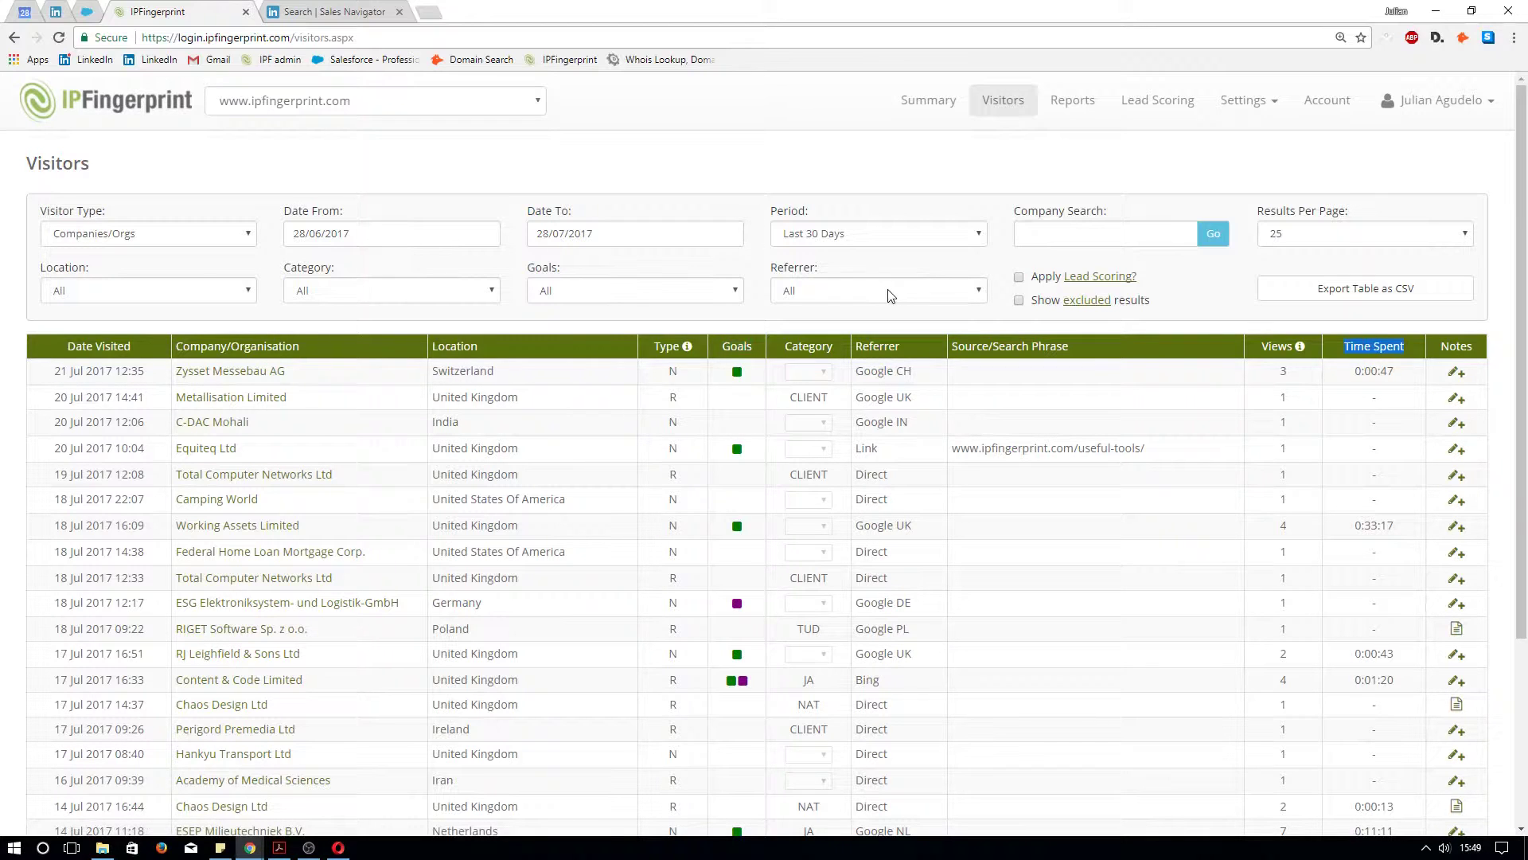
pyautogui.click(1070, 347)
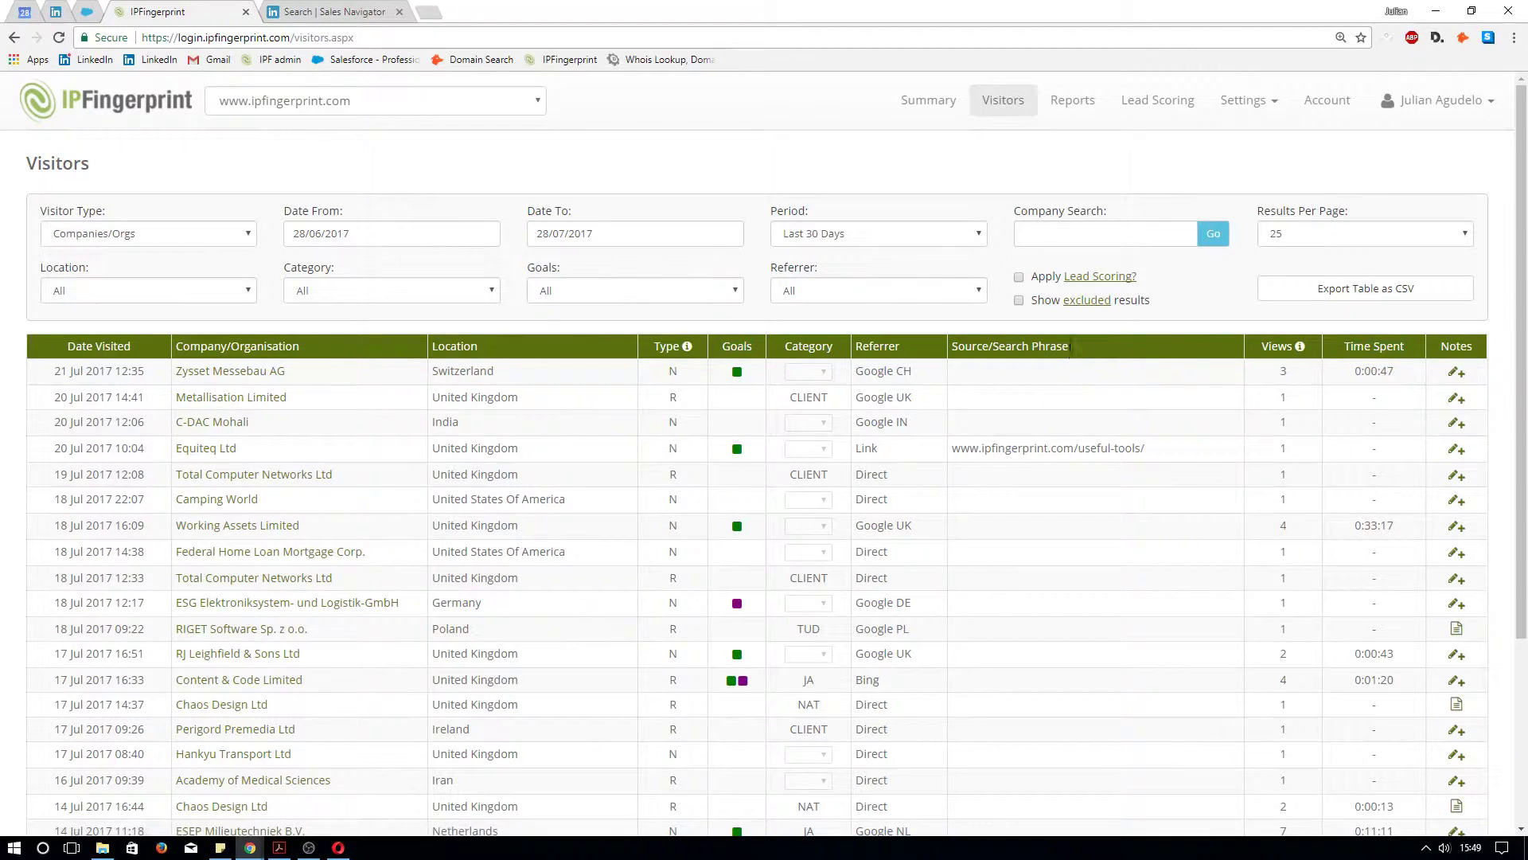
pyautogui.moveTo(1071, 347); pyautogui.dragTo(857, 351)
pyautogui.click(740, 333)
pyautogui.doubleClick(734, 347)
pyautogui.moveTo(737, 377)
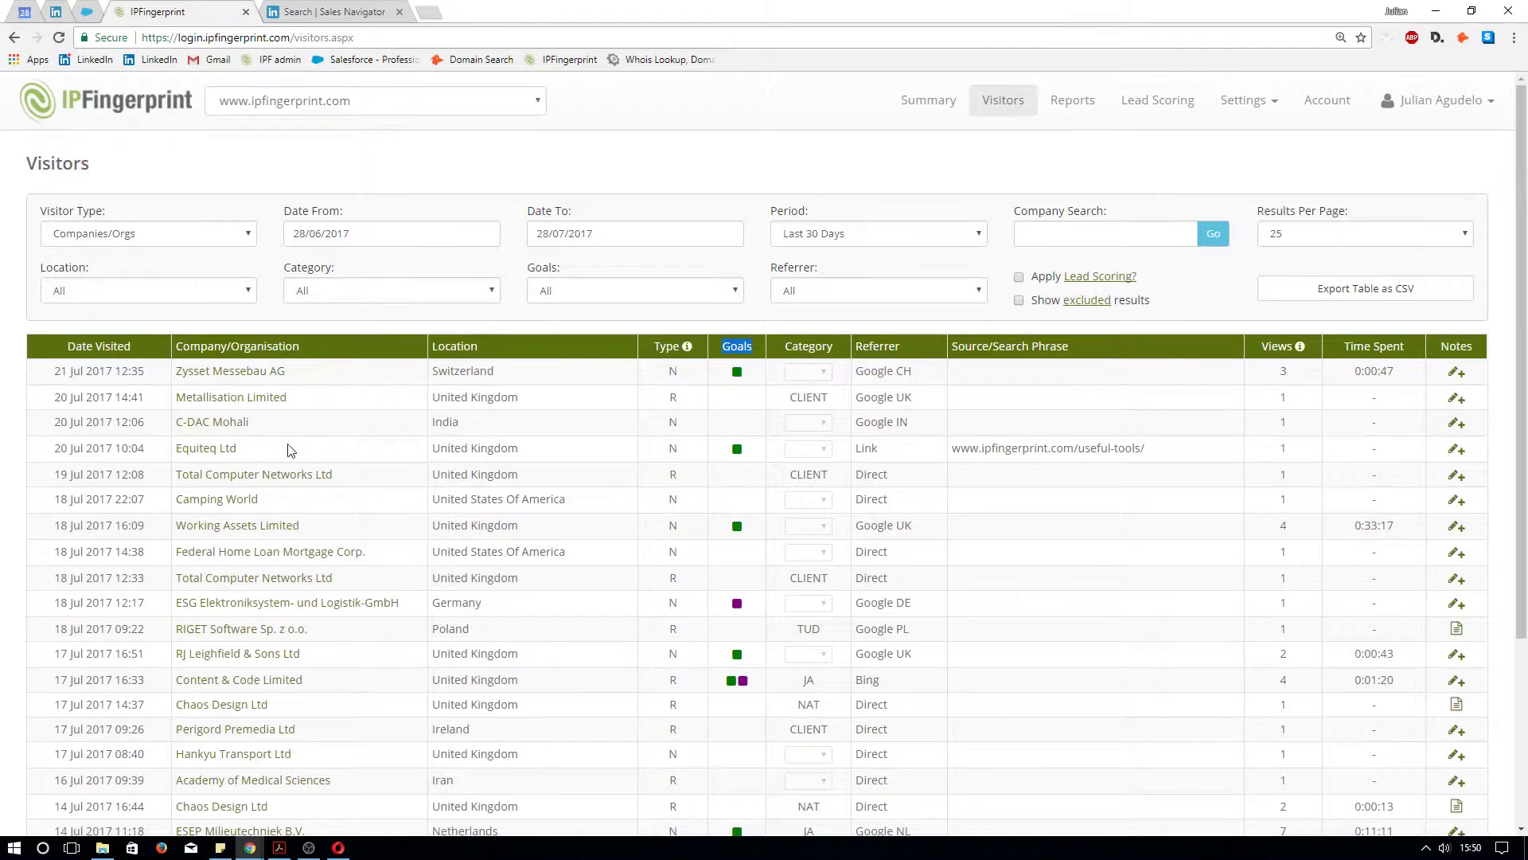
# Highlight the Equiteq Ltd visit with its referring page address and time spent on site
pyautogui.moveTo(241, 448); pyautogui.dragTo(171, 460)
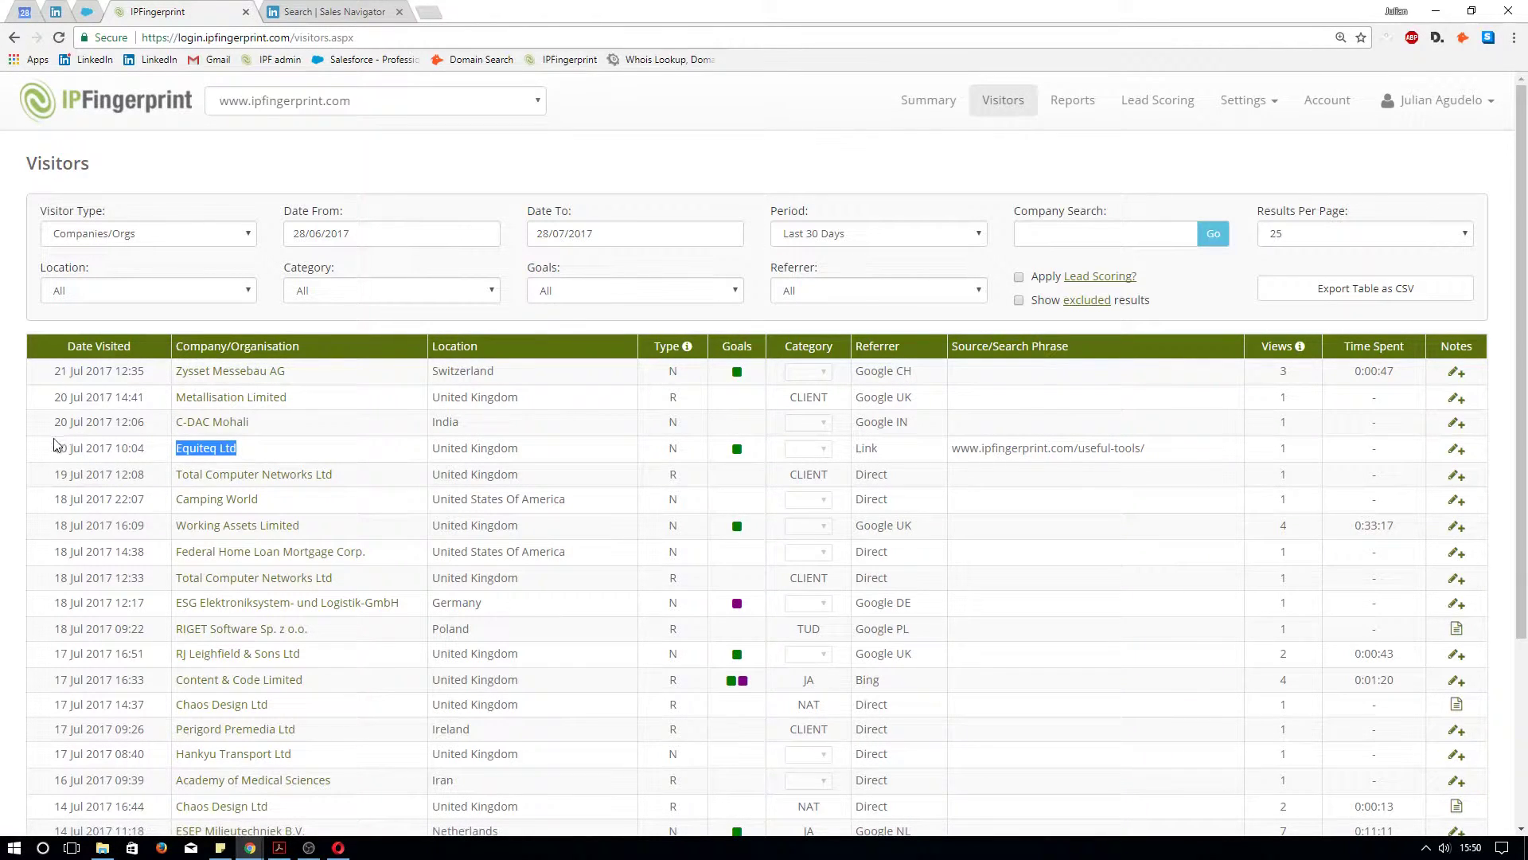
pyautogui.moveTo(738, 452)
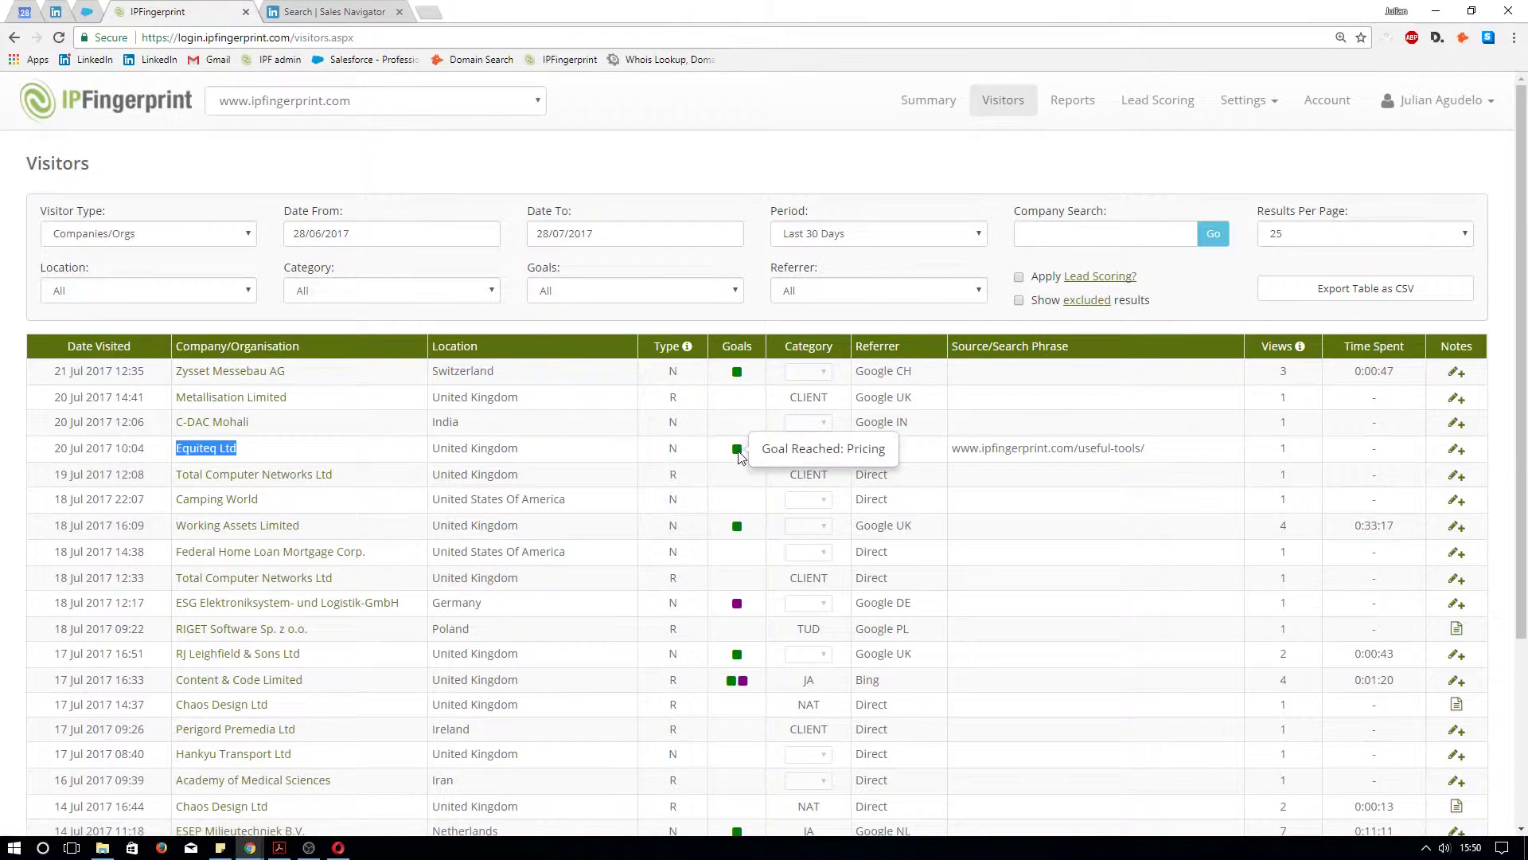
pyautogui.moveTo(1149, 450); pyautogui.dragTo(949, 450)
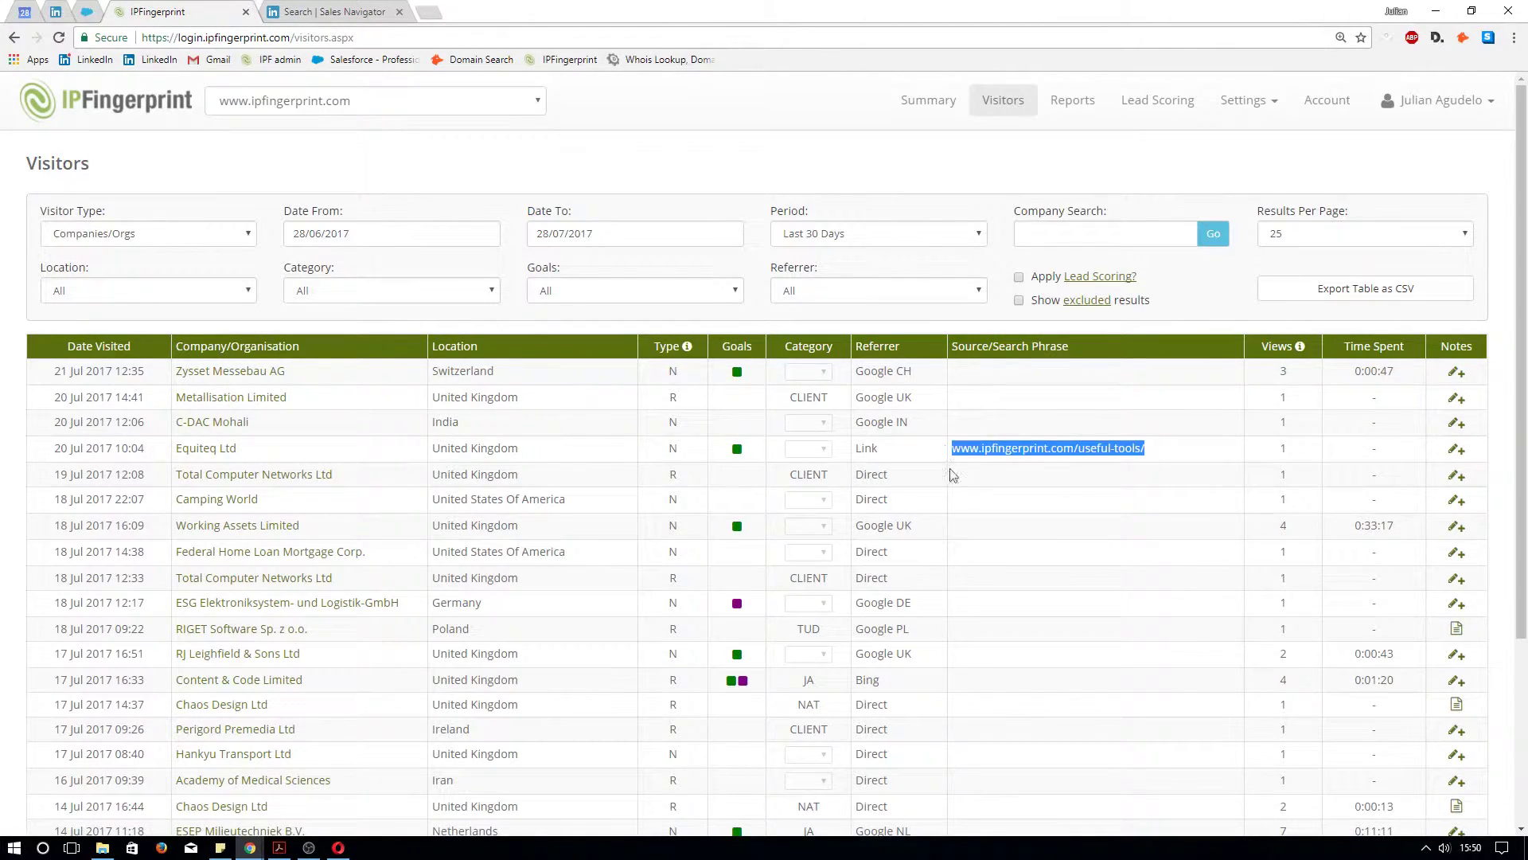
pyautogui.moveTo(1391, 451); pyautogui.dragTo(1373, 451)
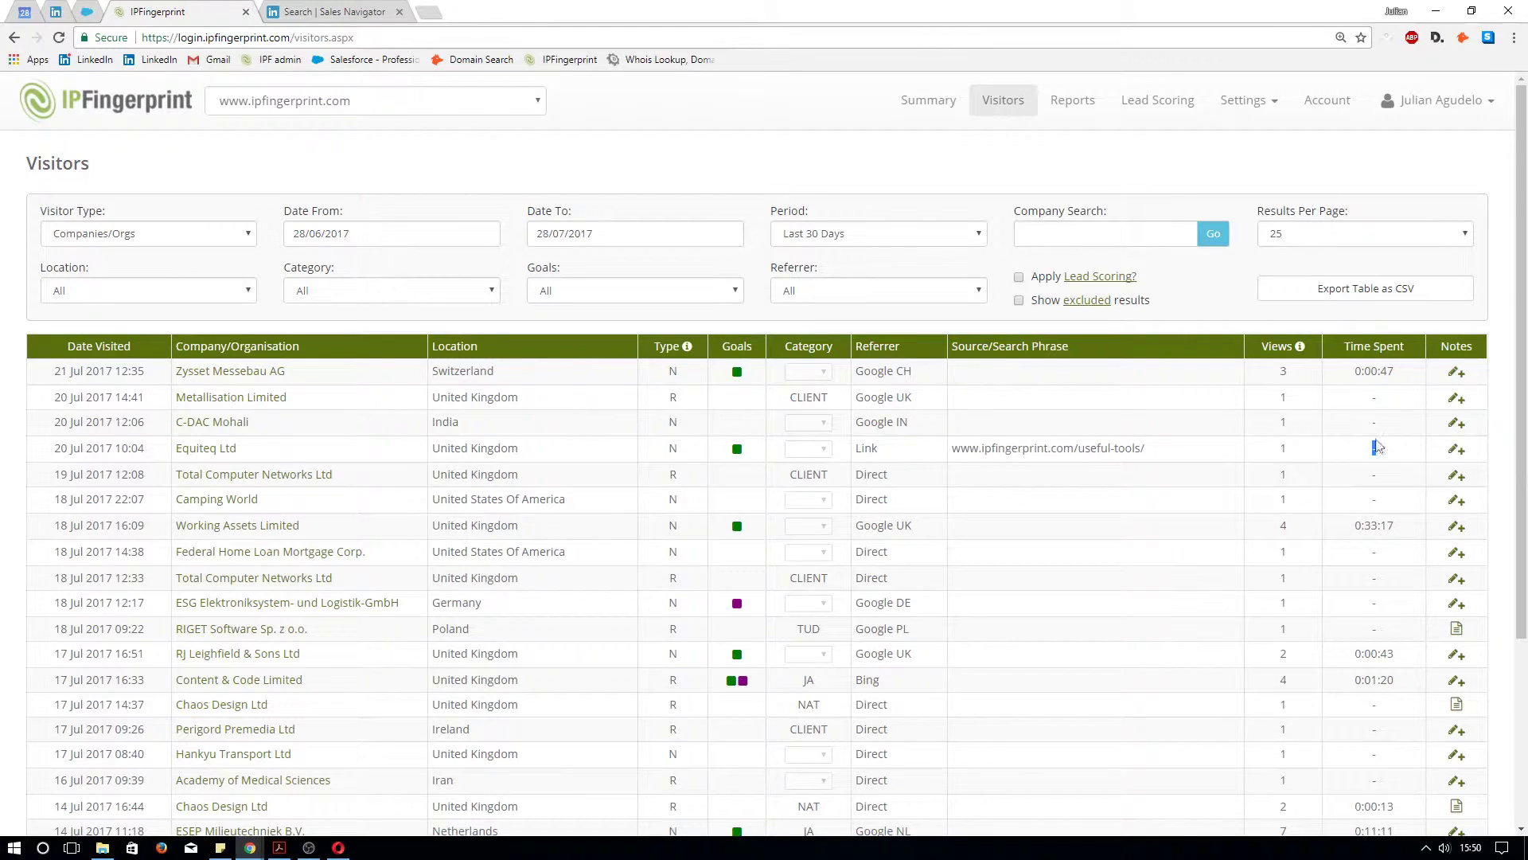
pyautogui.moveTo(1377, 448)
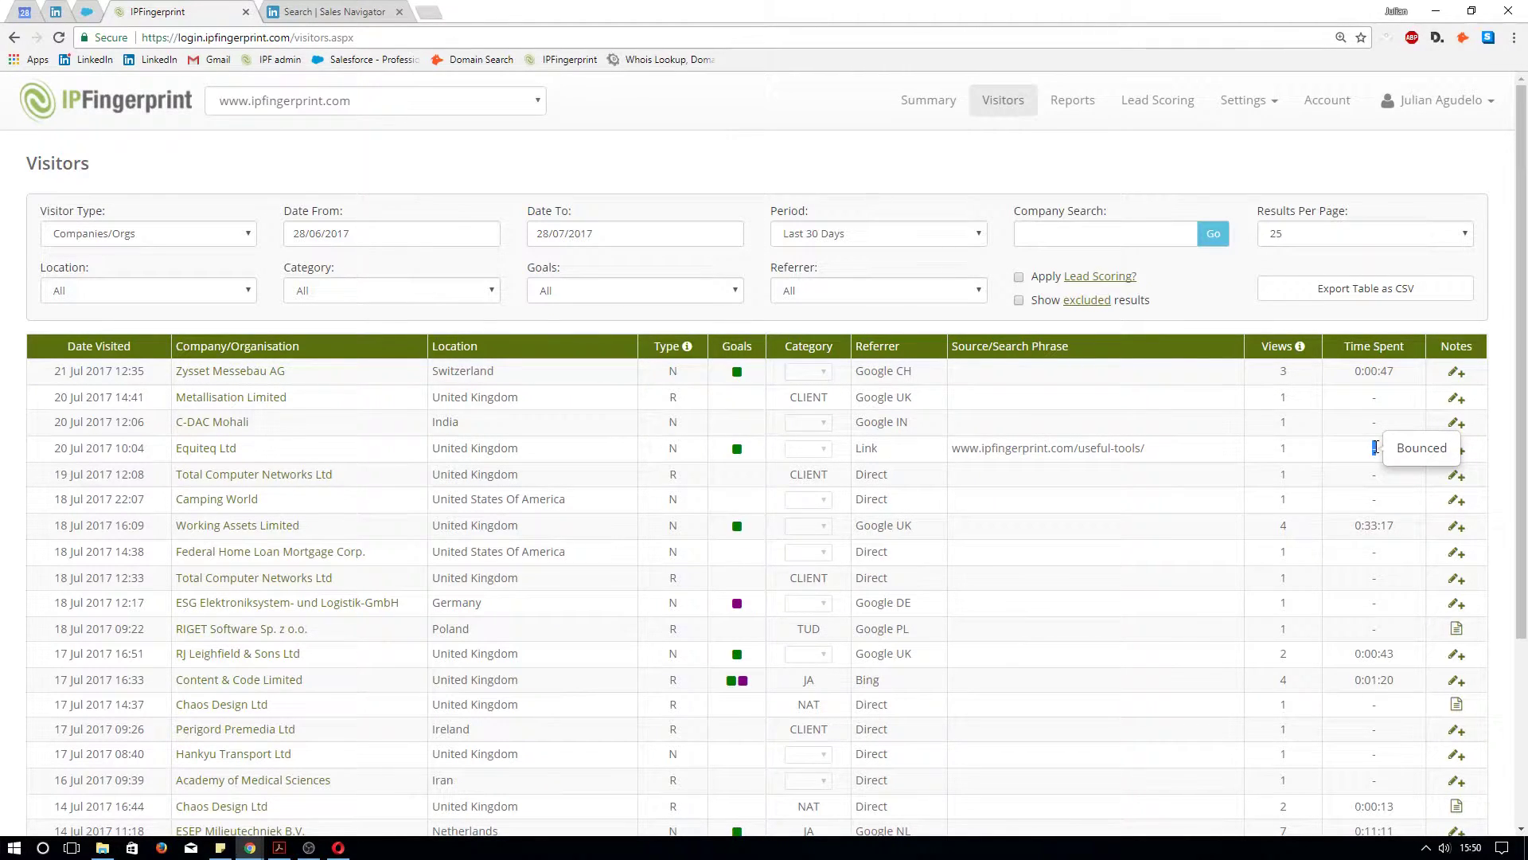
# Open Equiteq Ltd's visitor details and point out its address, phone, email, website, device and research shortcuts
pyautogui.click(217, 450)
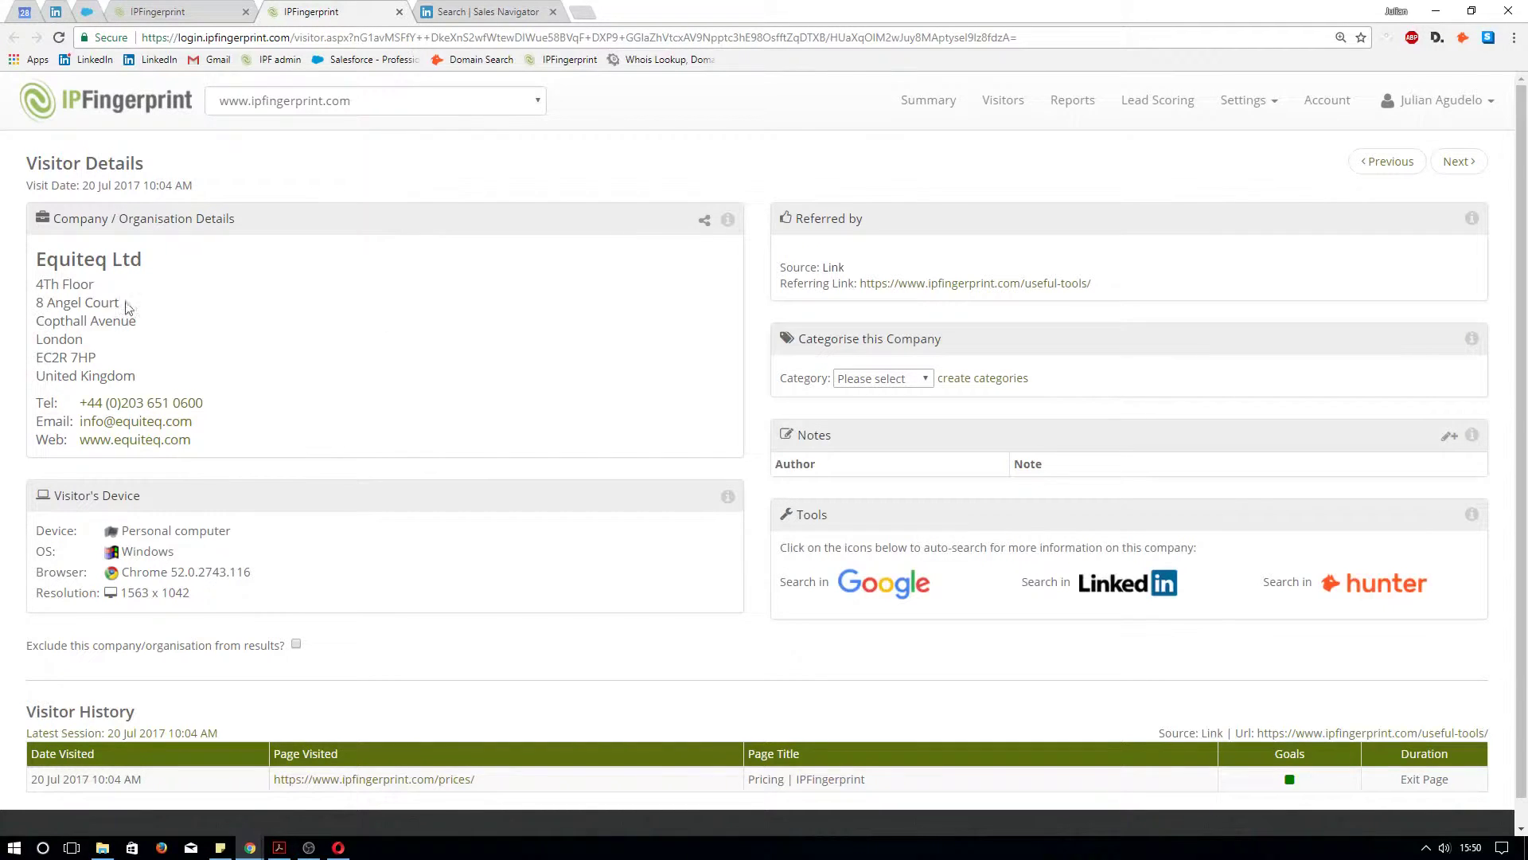
pyautogui.moveTo(157, 383); pyautogui.dragTo(22, 294)
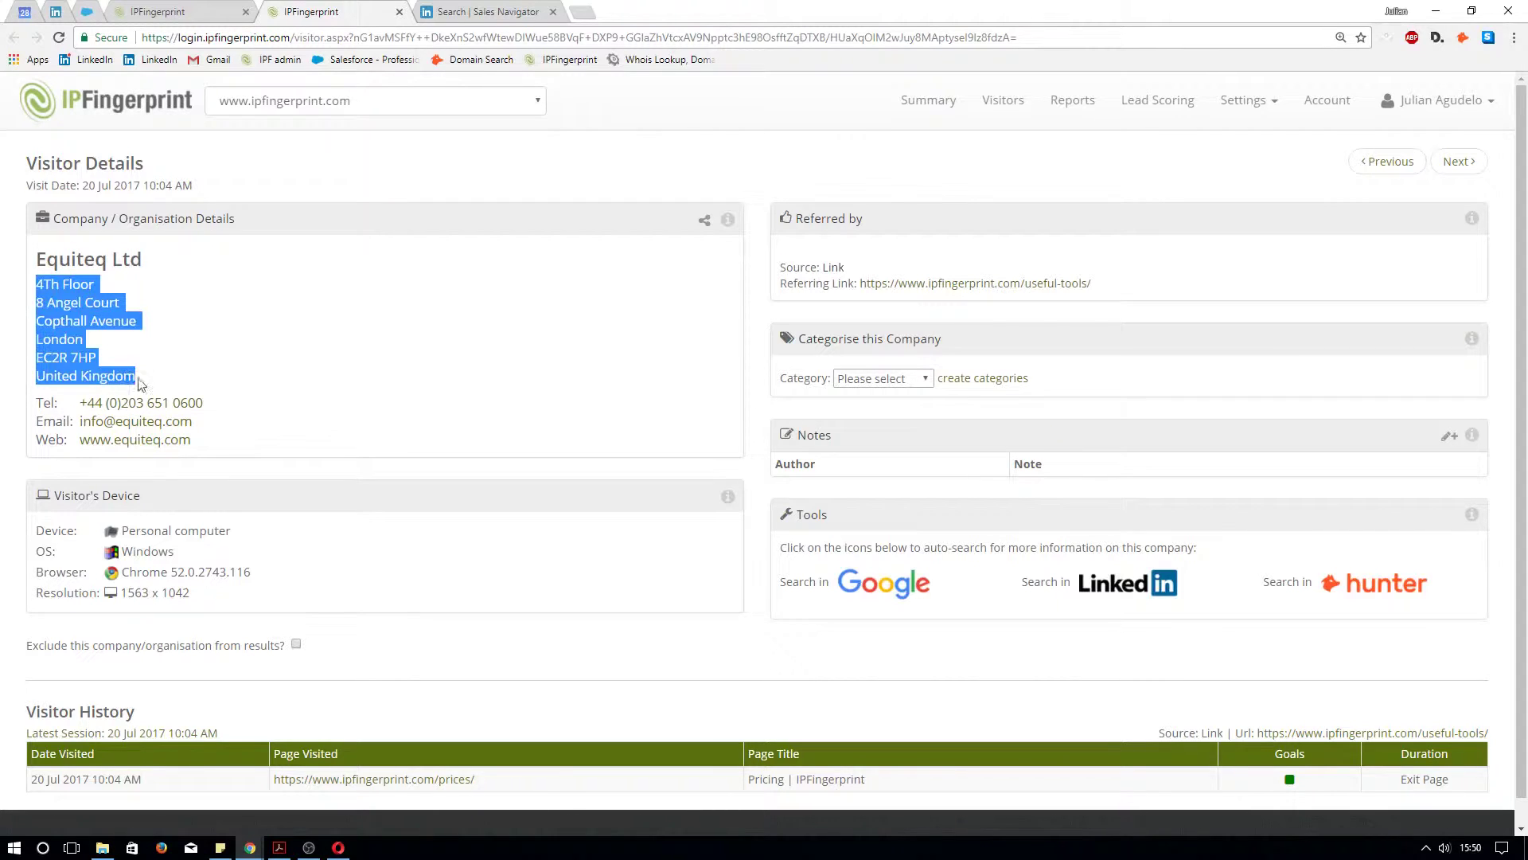
pyautogui.click(237, 409)
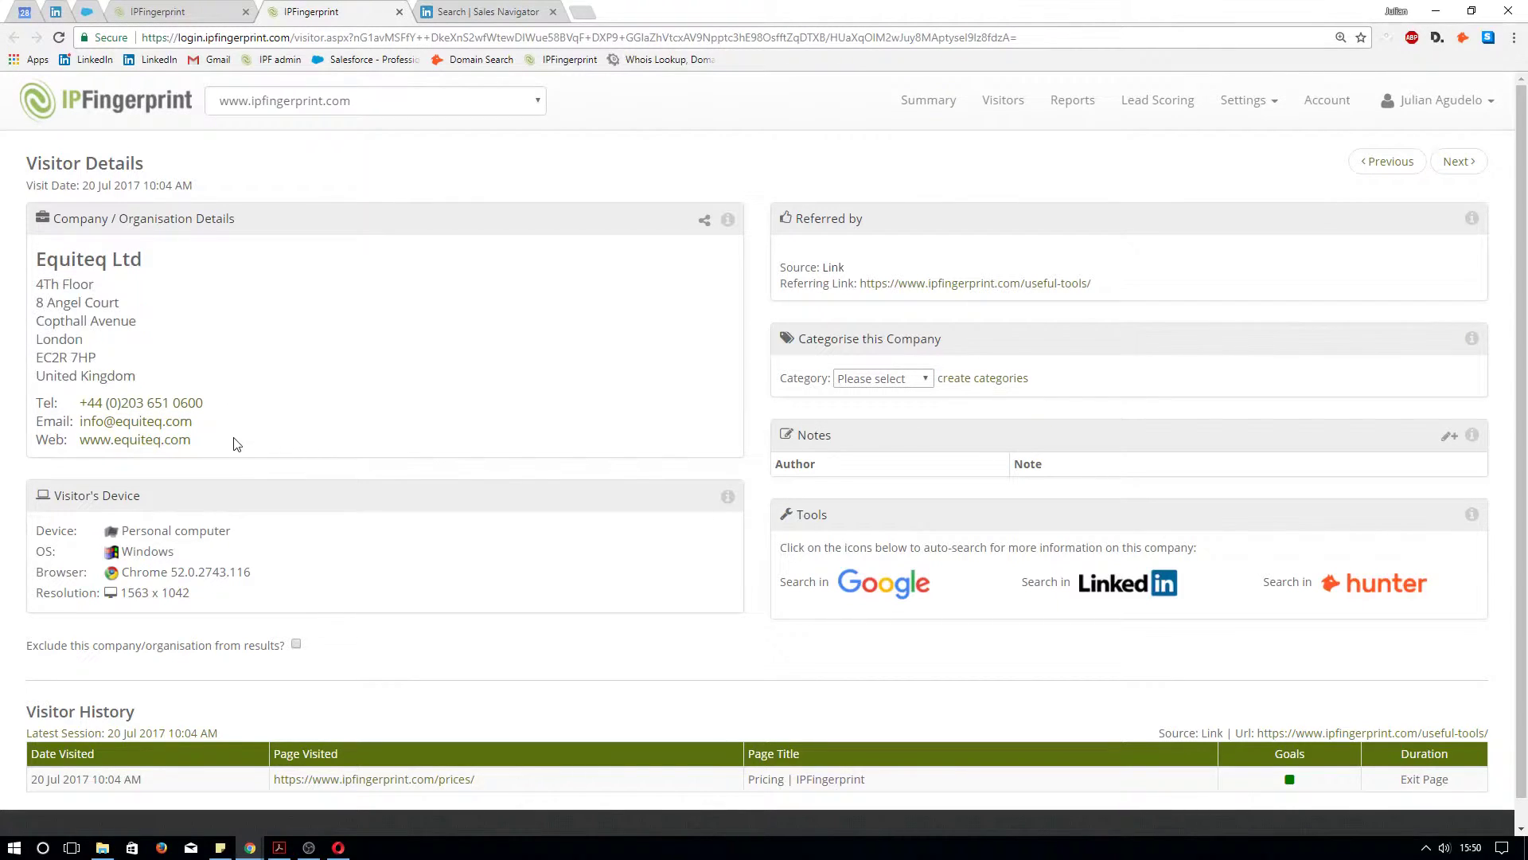
pyautogui.moveTo(212, 440); pyautogui.dragTo(31, 400)
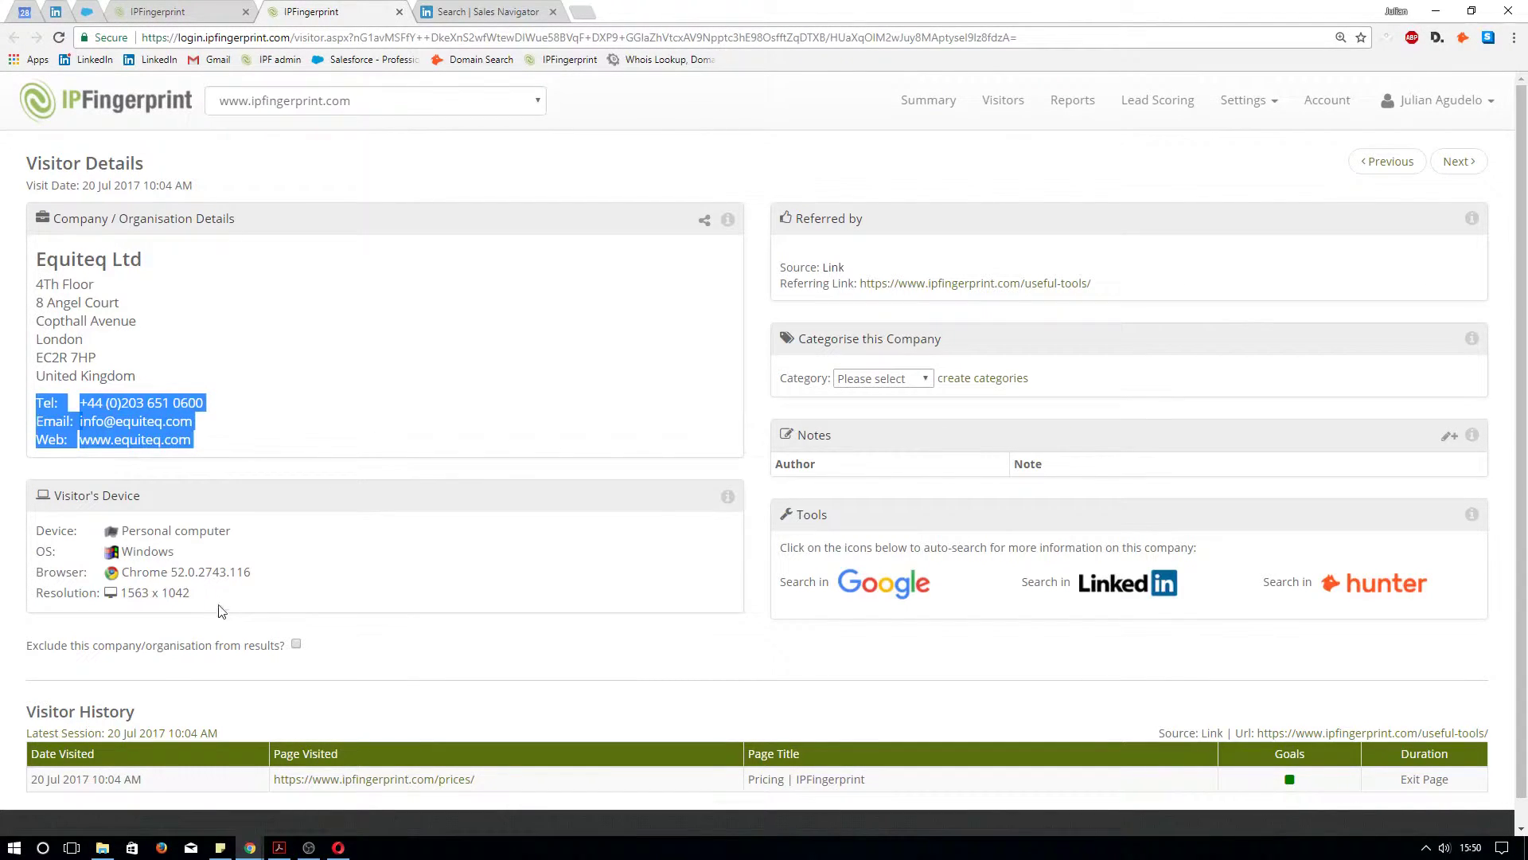
pyautogui.moveTo(203, 595); pyautogui.dragTo(25, 533)
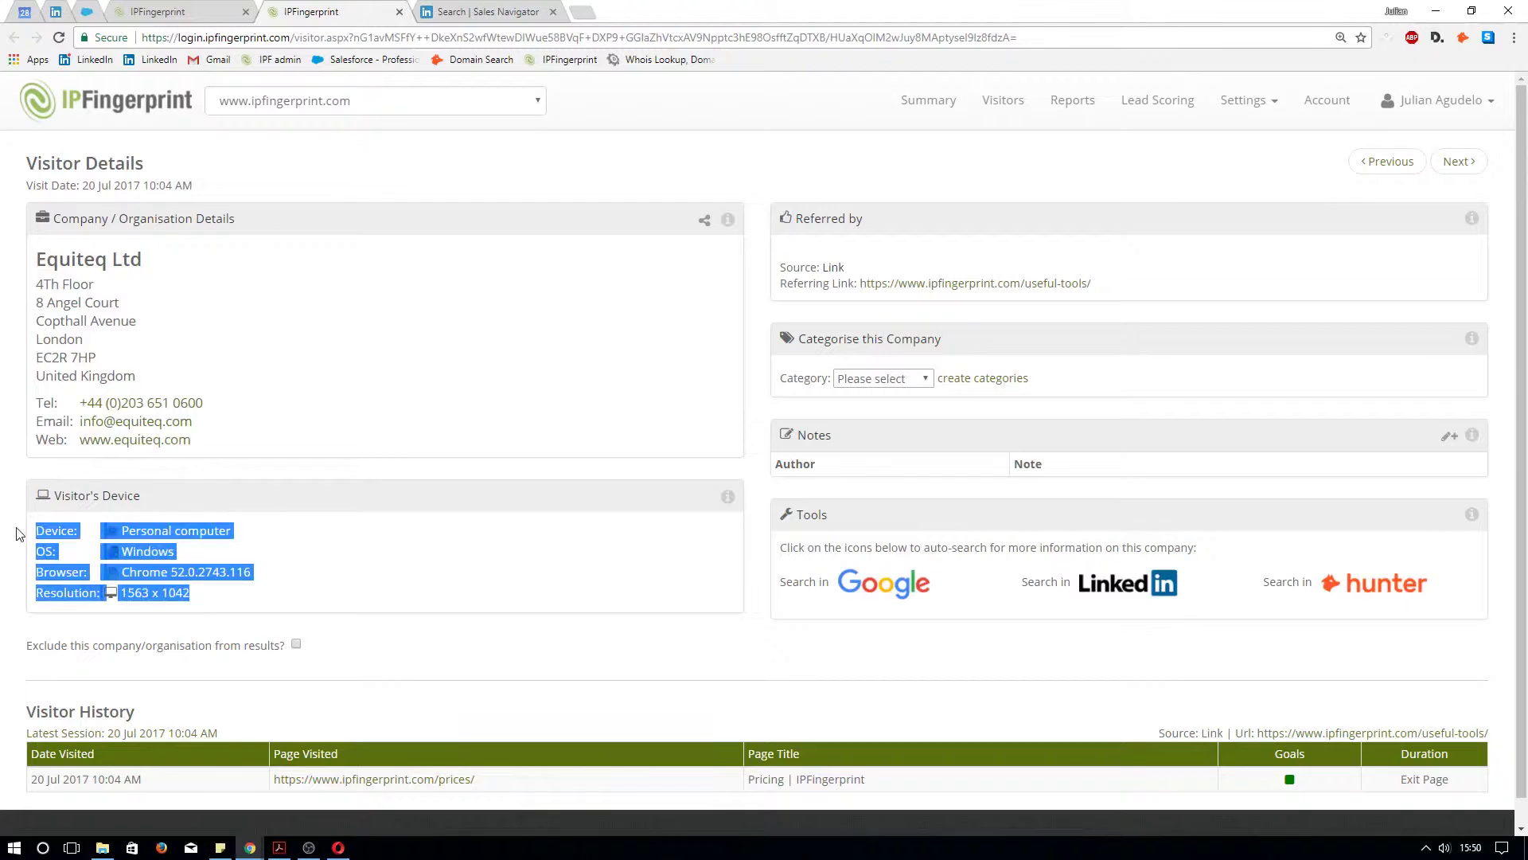
pyautogui.click(563, 529)
pyautogui.scroll(-1, 199, 693)
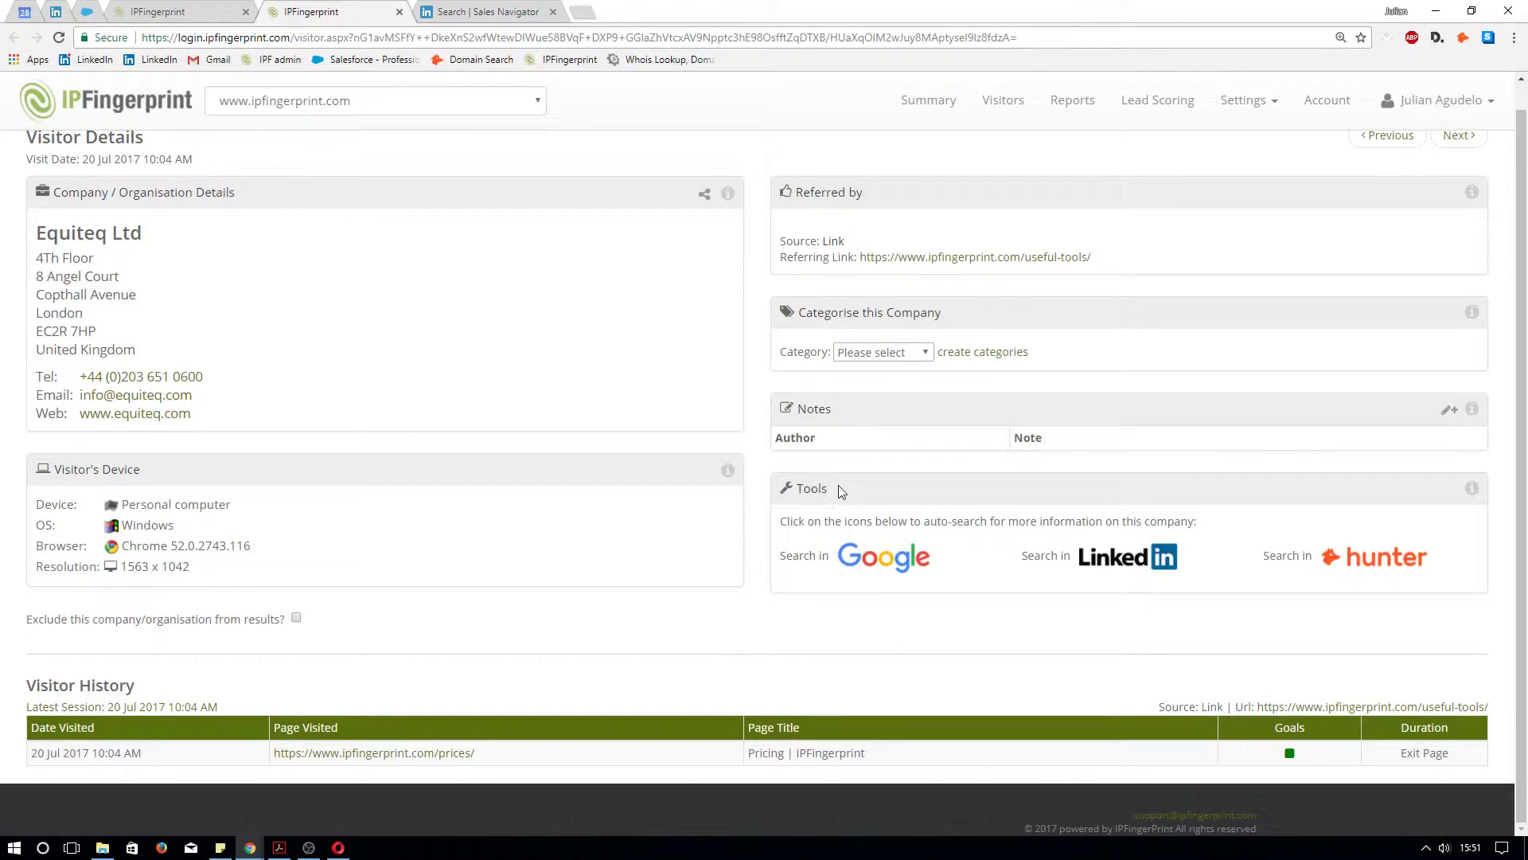
pyautogui.moveTo(838, 488); pyautogui.dragTo(806, 487)
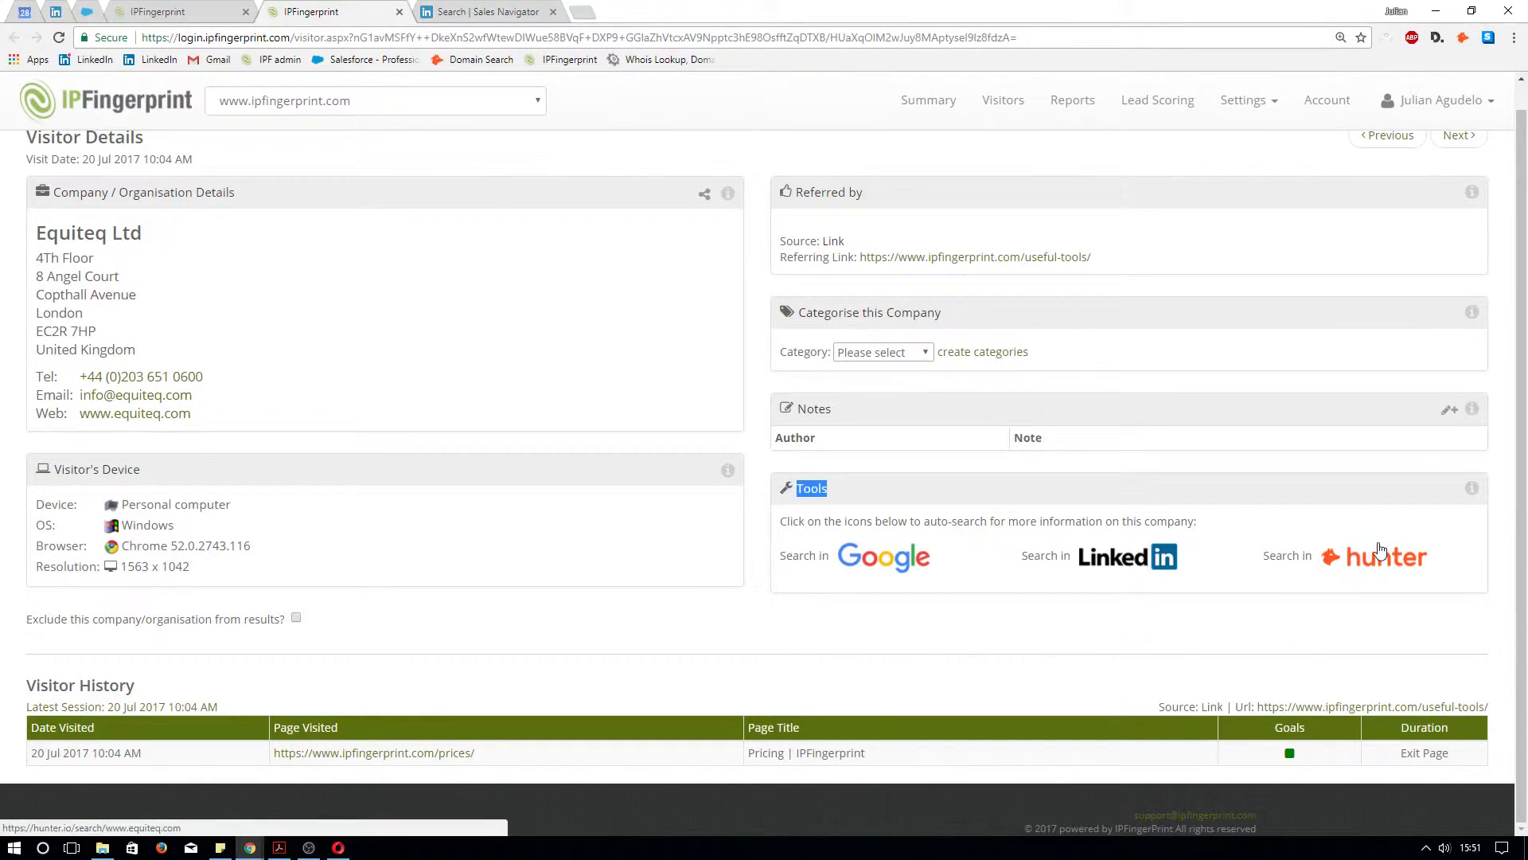
# Search LinkedIn for Equiteq Ltd and open the top Equiteq company result
pyautogui.click(1115, 558)
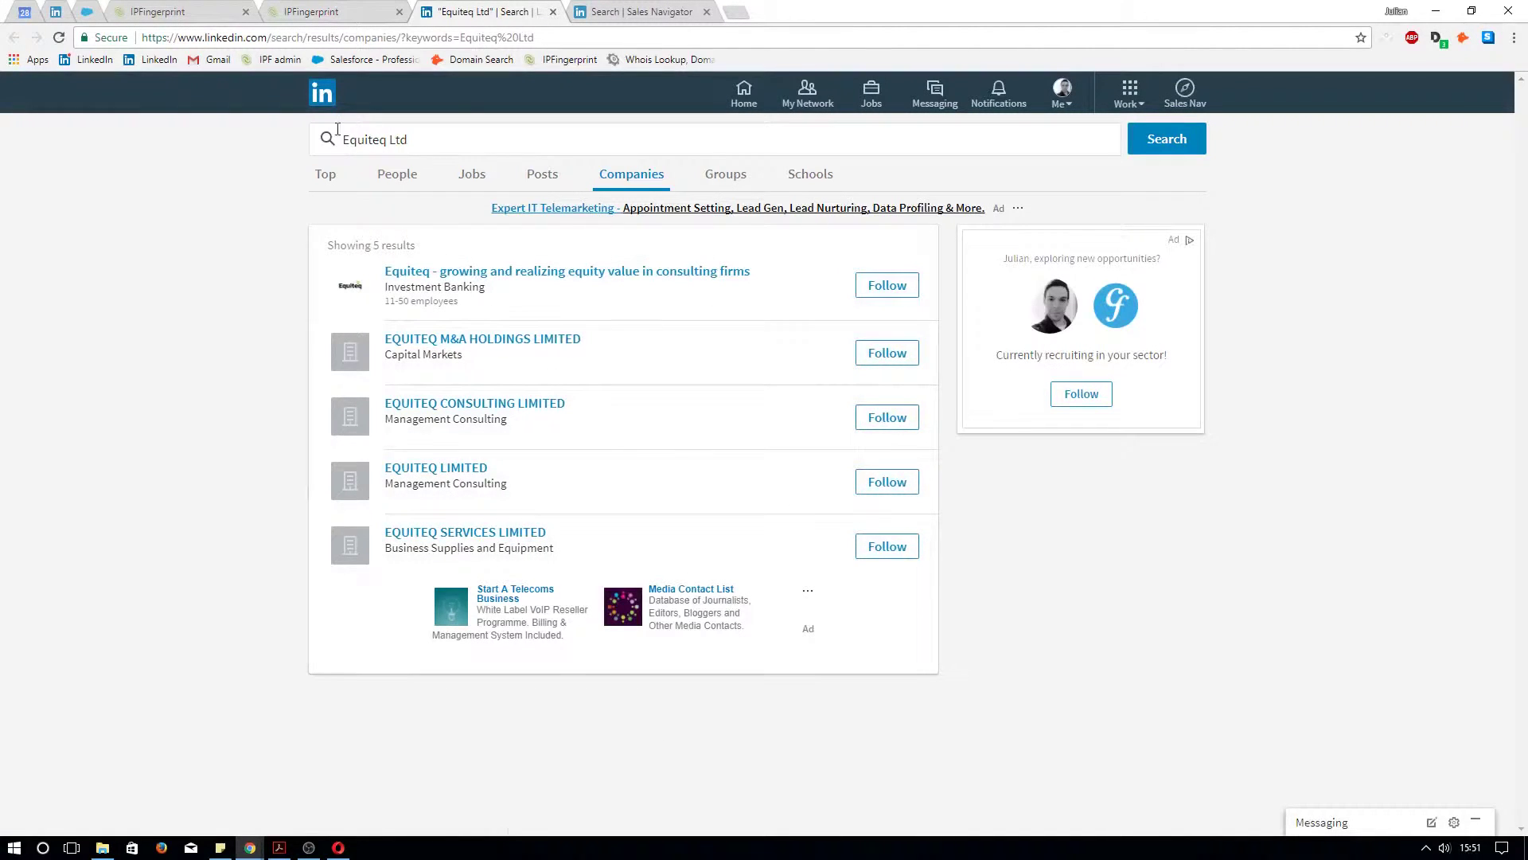
pyautogui.click(447, 140)
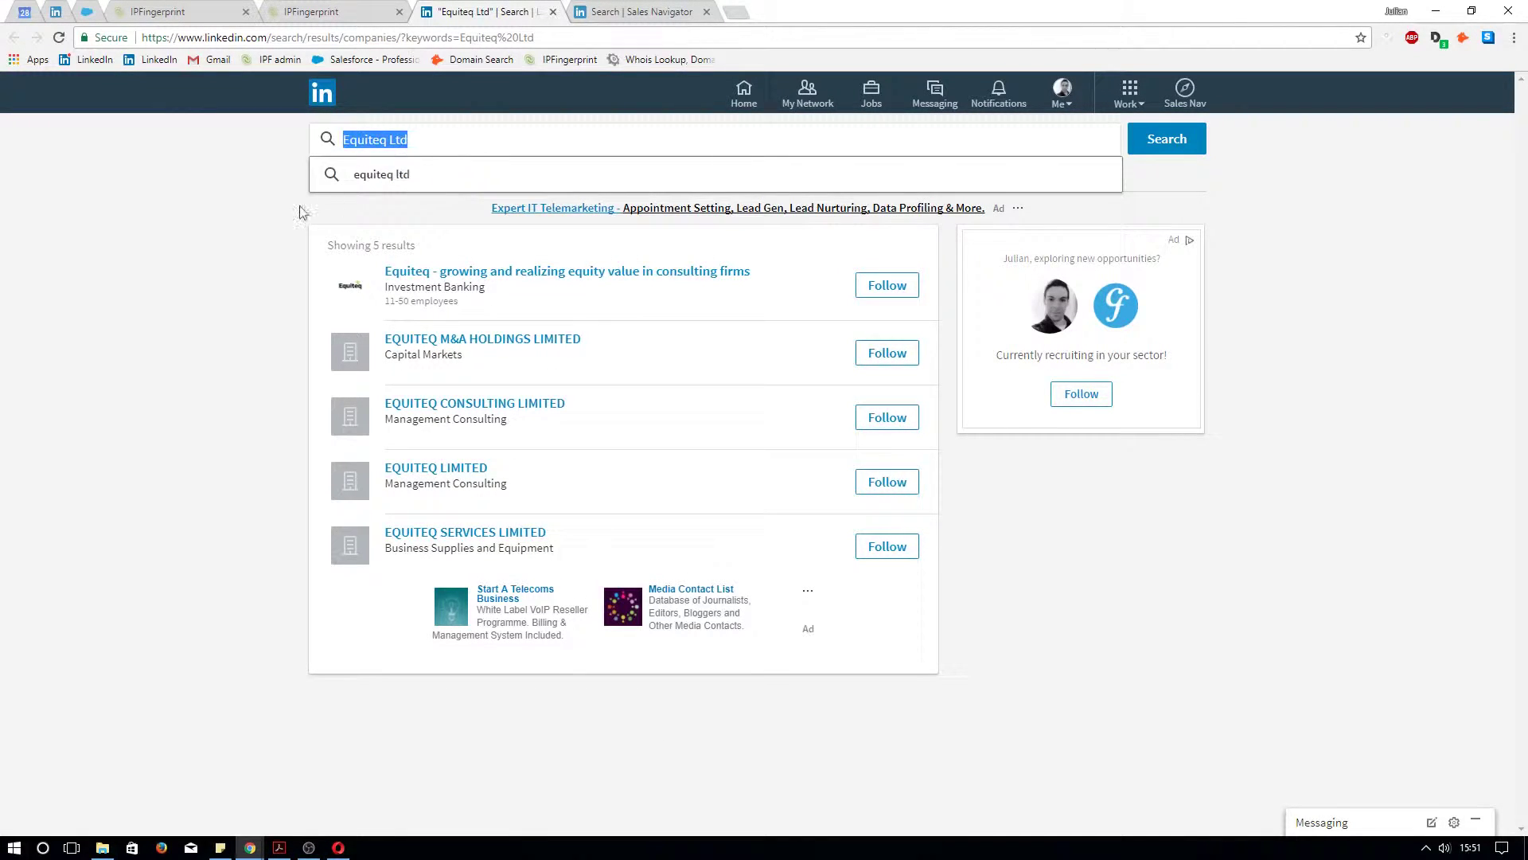
pyautogui.click(205, 246)
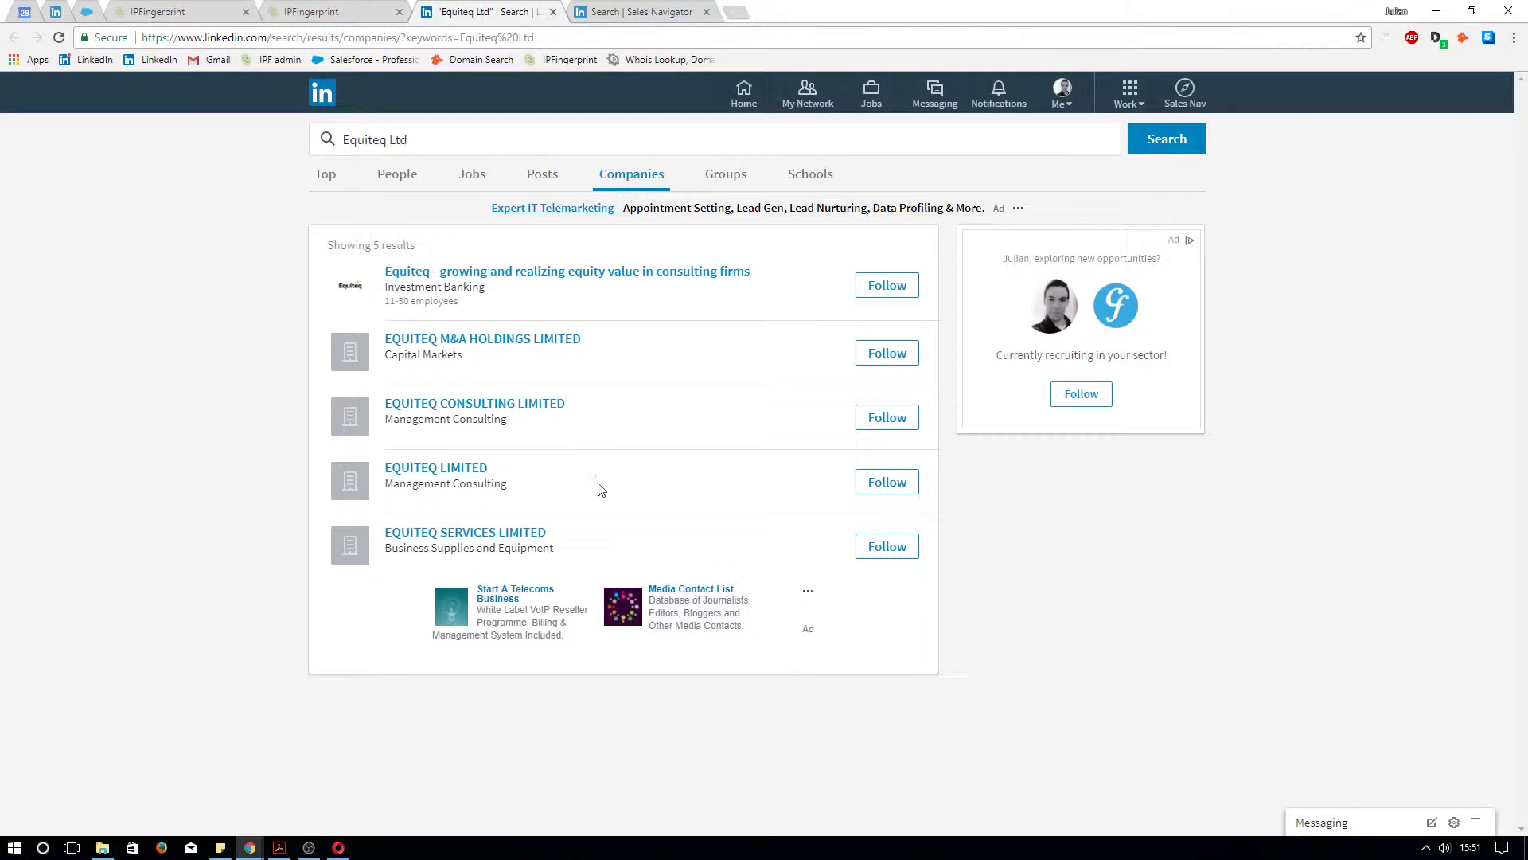
pyautogui.moveTo(769, 270); pyautogui.dragTo(390, 267)
pyautogui.click(390, 267)
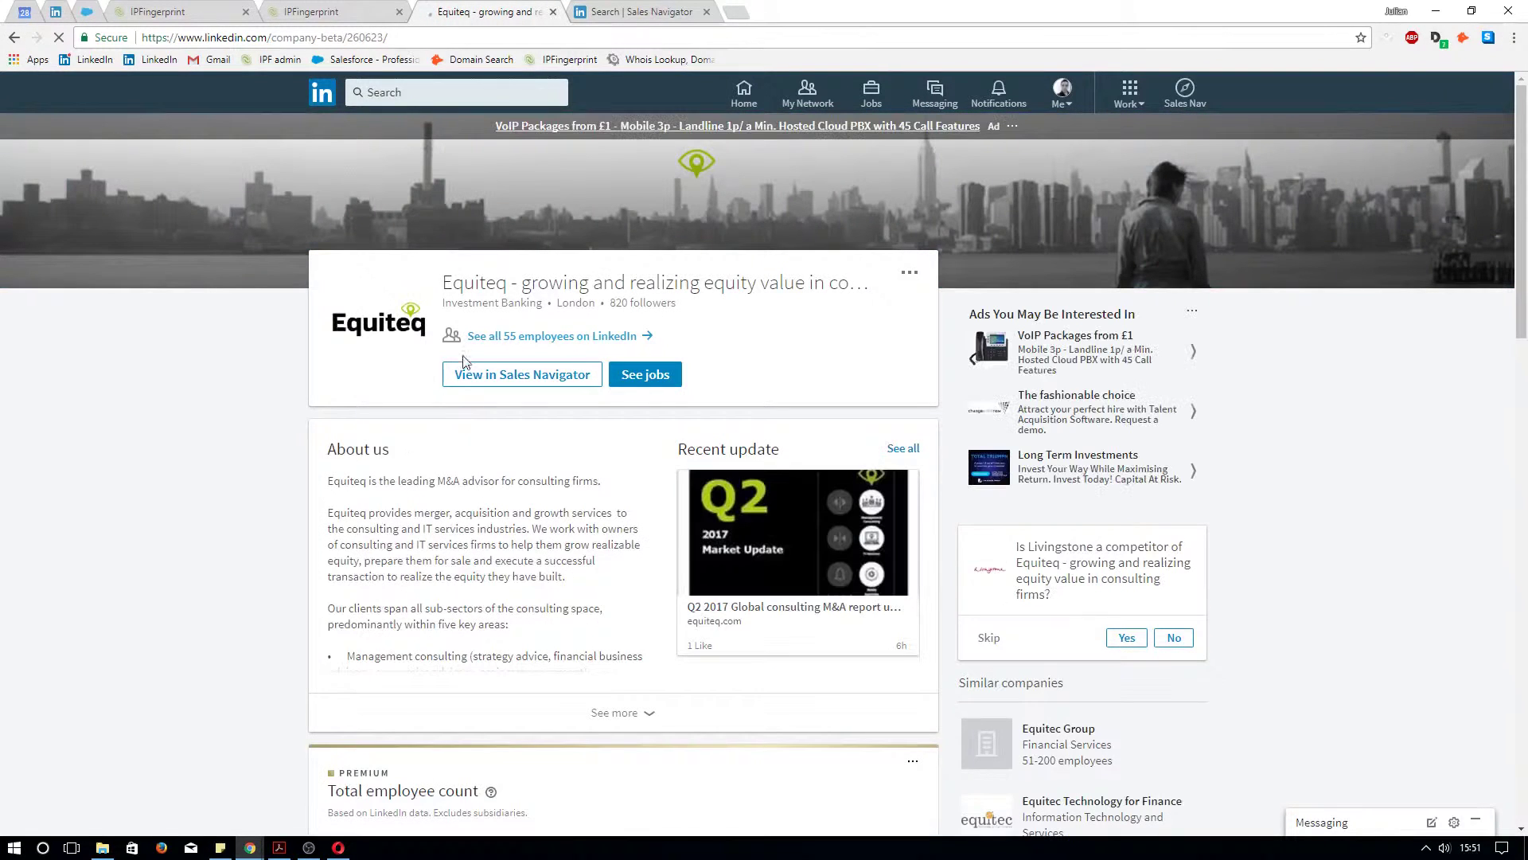
# Note Equiteq's 55 employees on LinkedIn and list them all
pyautogui.moveTo(470, 340); pyautogui.dragTo(642, 338)
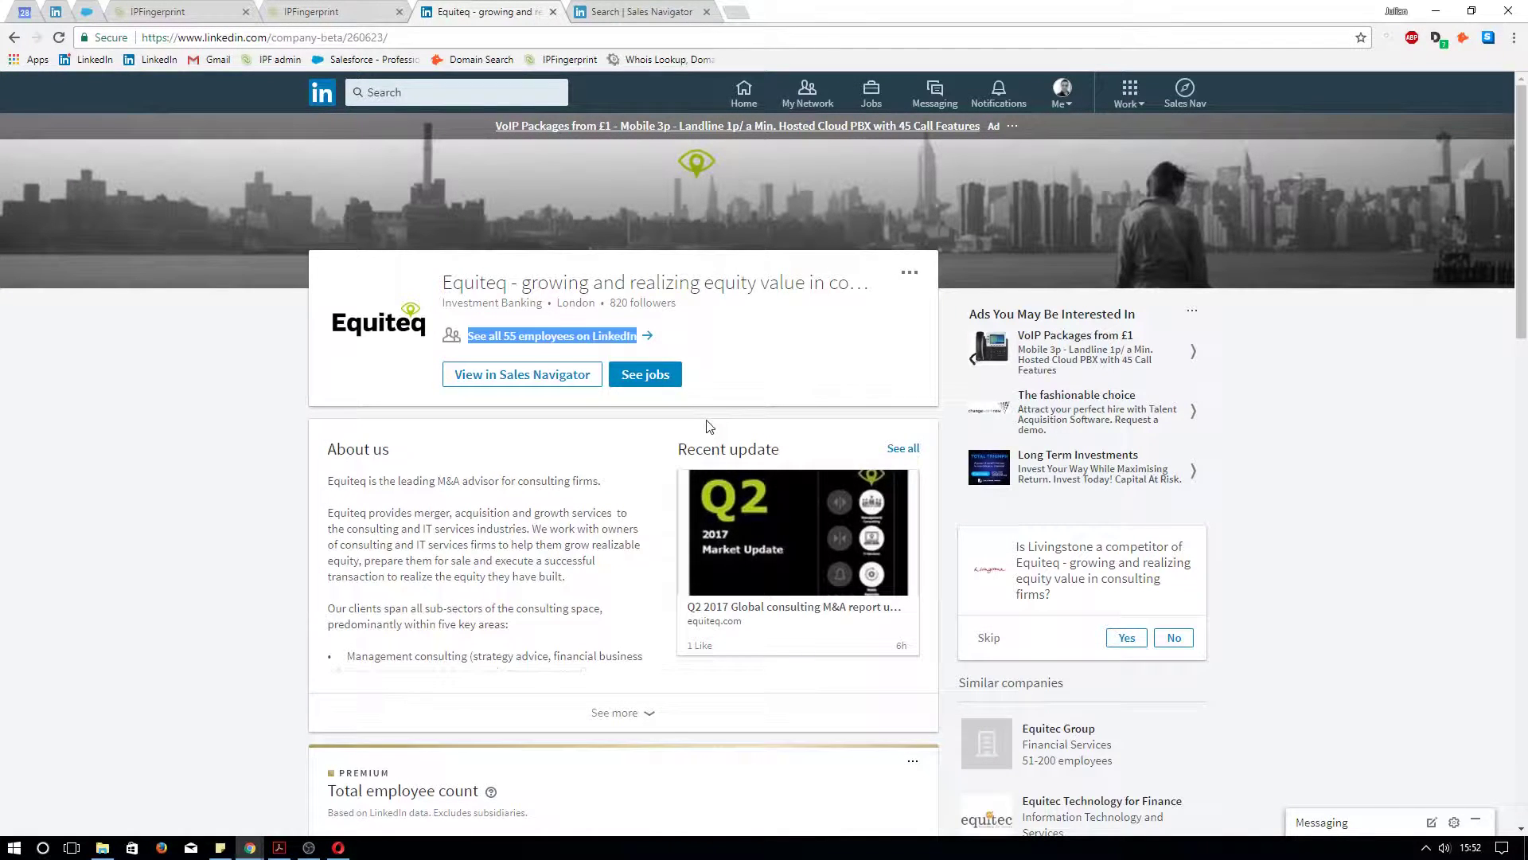
pyautogui.click(525, 356)
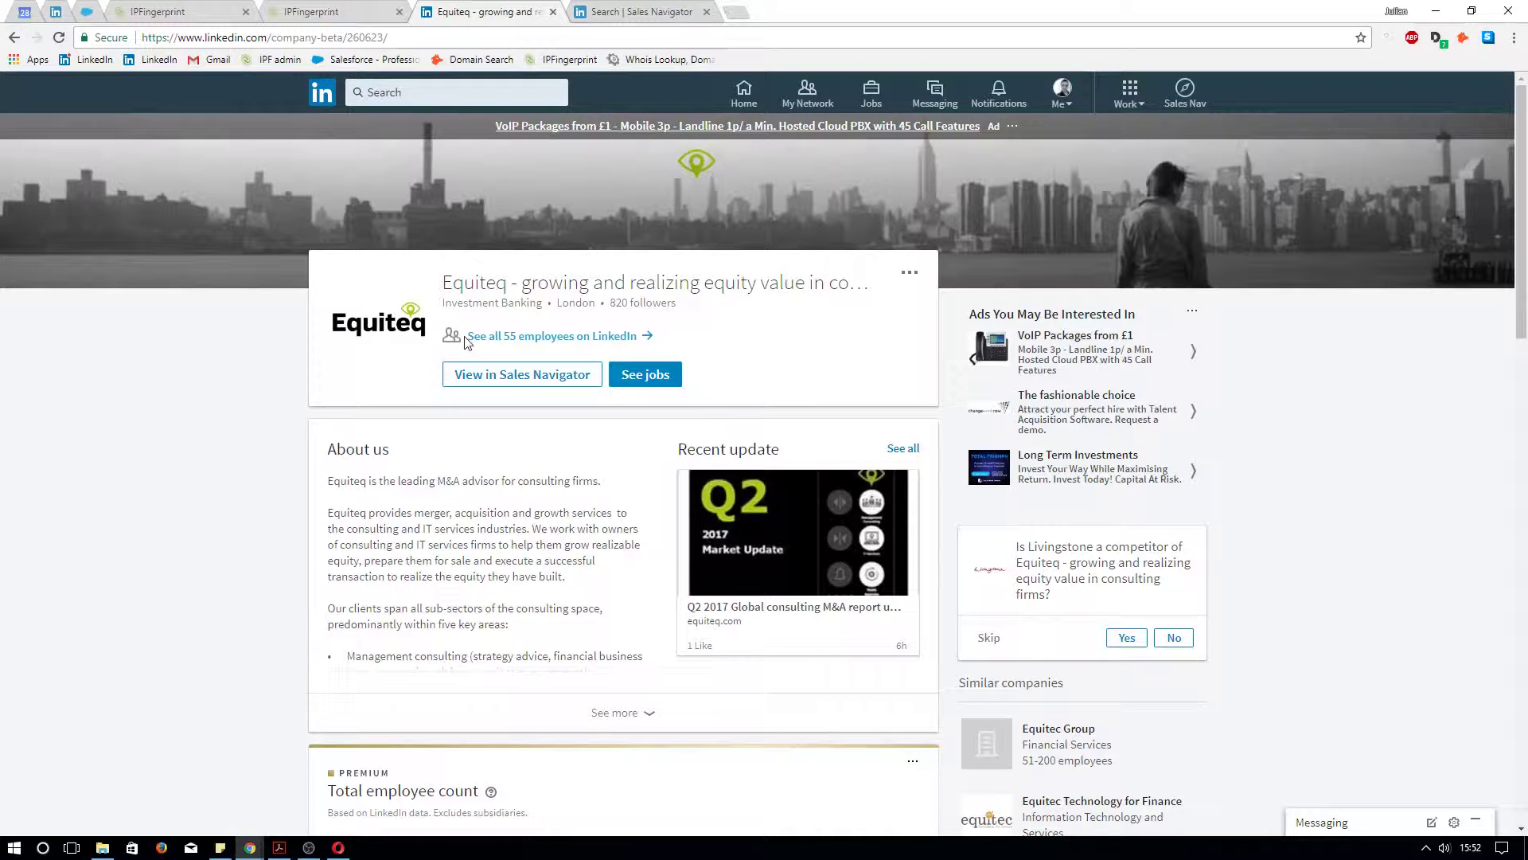
pyautogui.moveTo(467, 340); pyautogui.dragTo(607, 340)
pyautogui.click(607, 341)
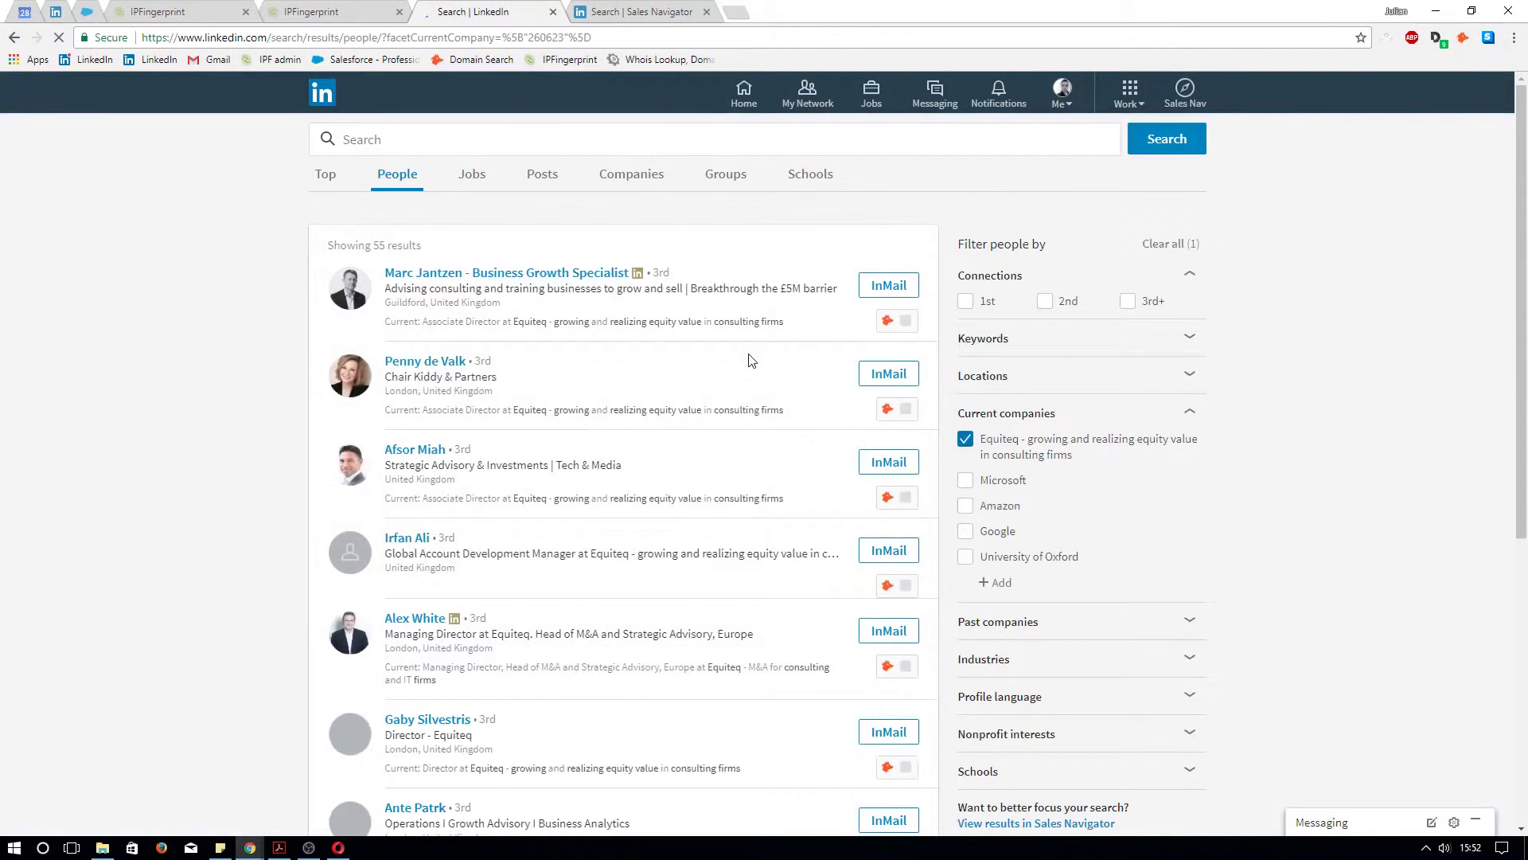
# Scroll the employee results and confirm in the visitor details that Equiteq is based in London
pyautogui.scroll(-3, 479, 407)
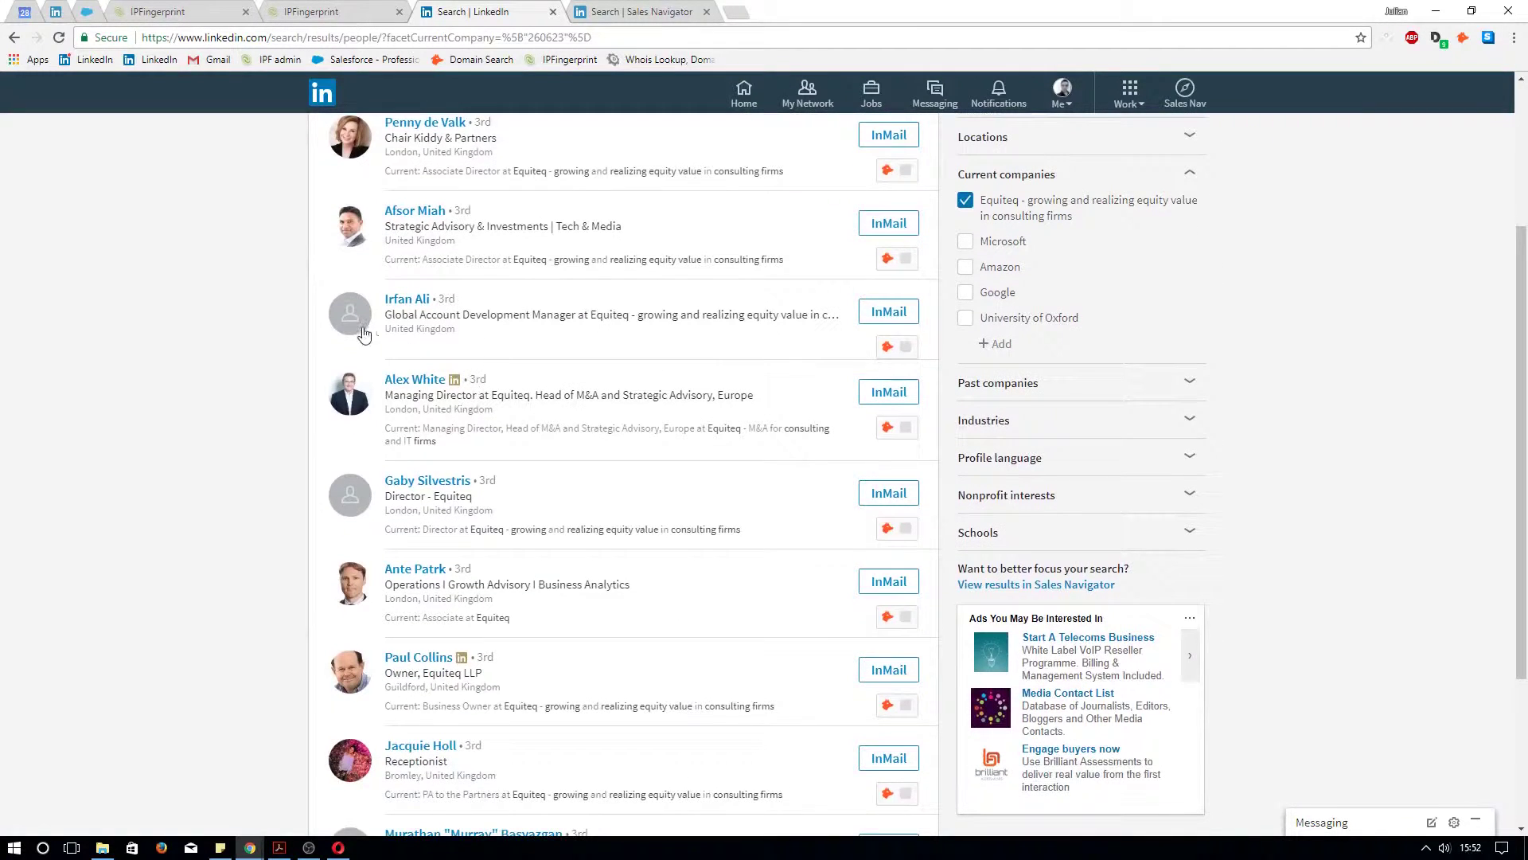
pyautogui.scroll(-2, 334, 393)
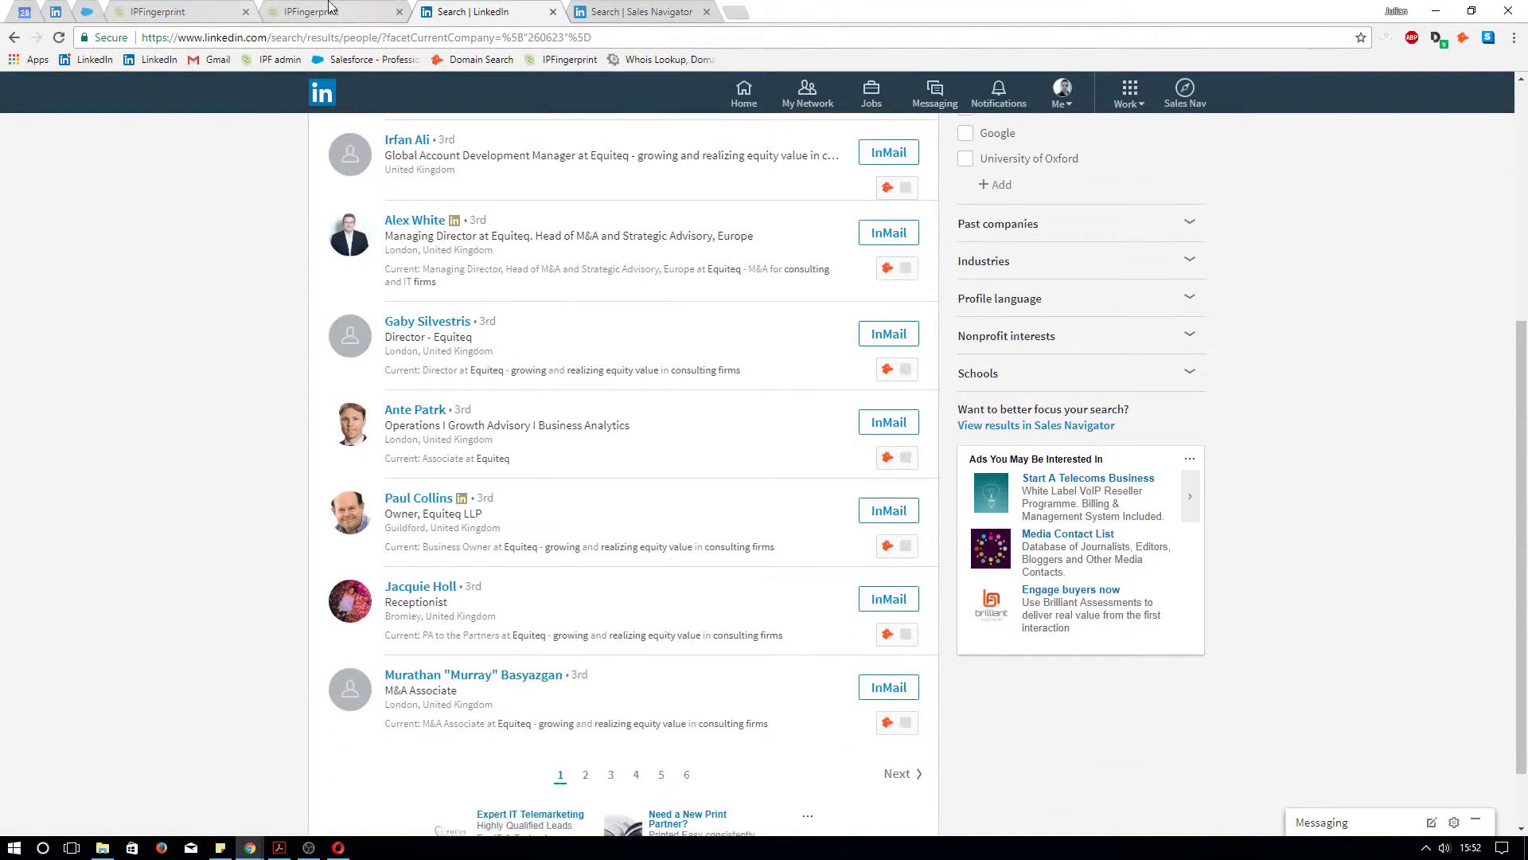
pyautogui.click(312, 12)
pyautogui.moveTo(83, 314); pyautogui.dragTo(35, 314)
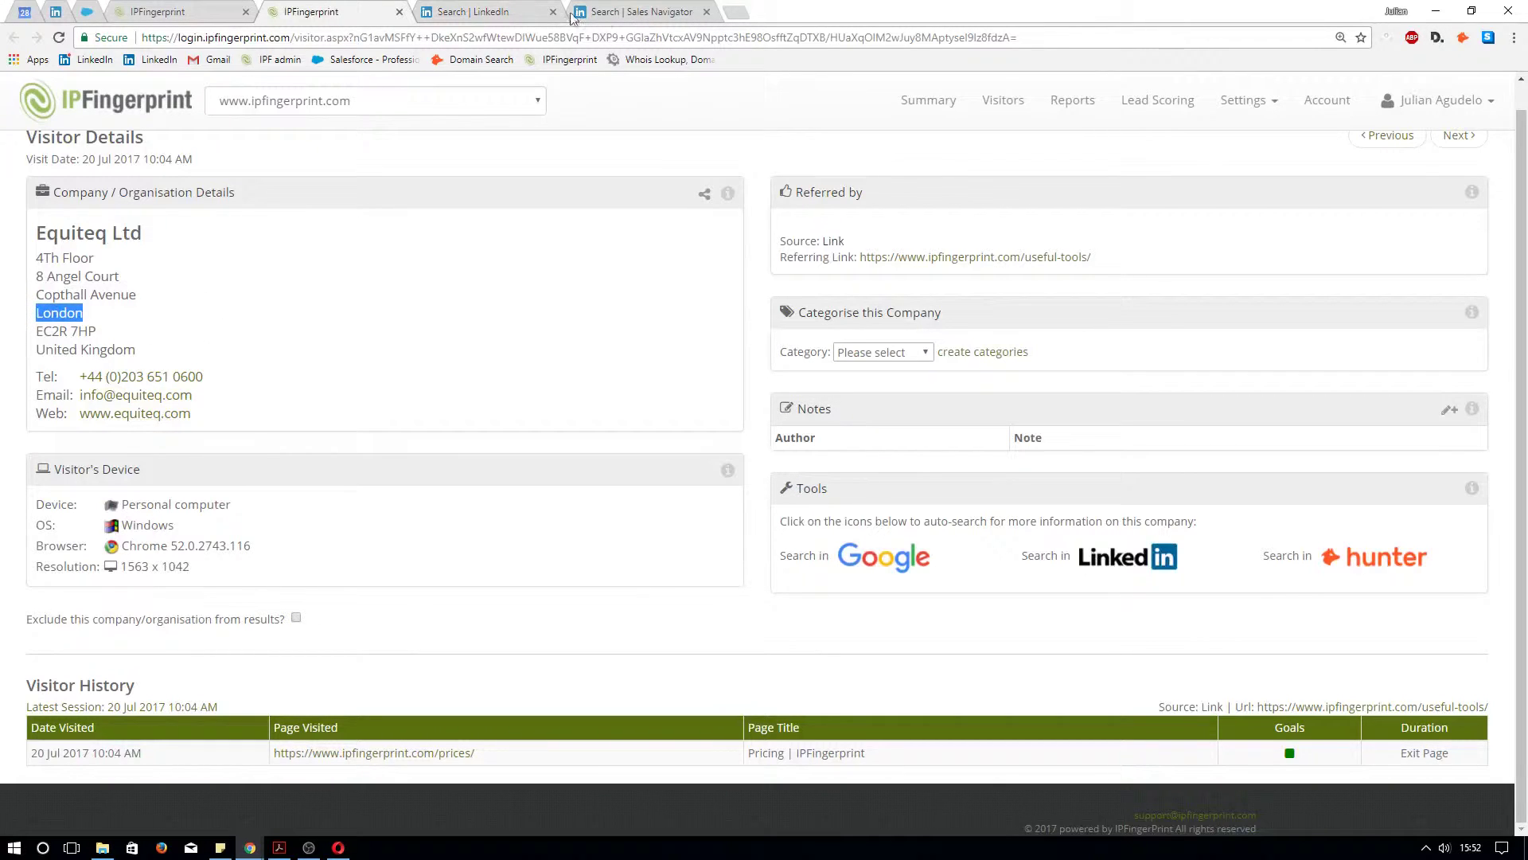
pyautogui.click(486, 11)
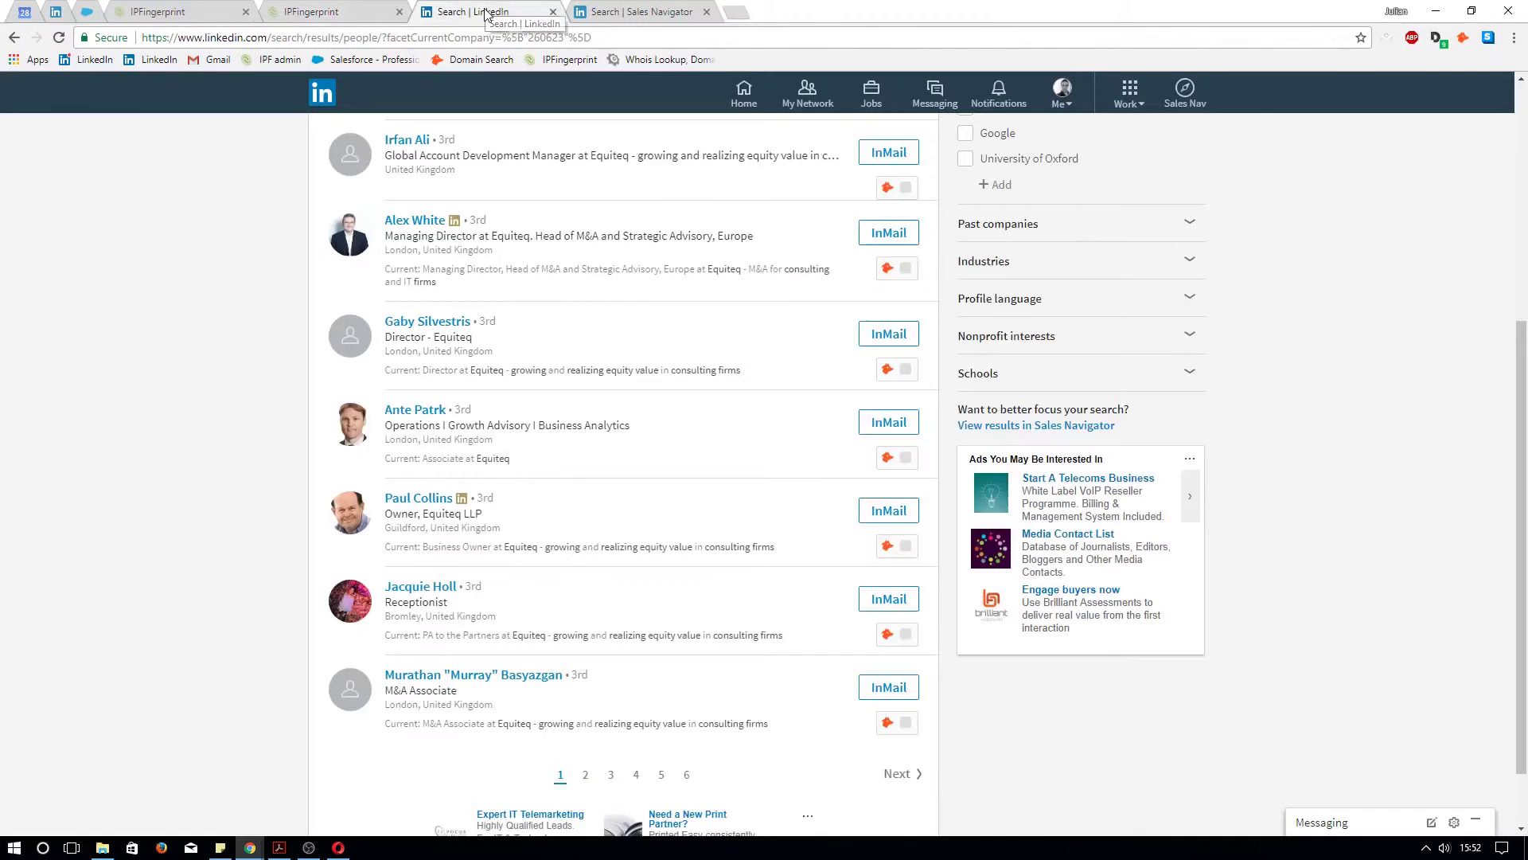
# Spot a London-based Equiteq employee in the results and move to the second results page
pyautogui.scroll(-1, 554, 611)
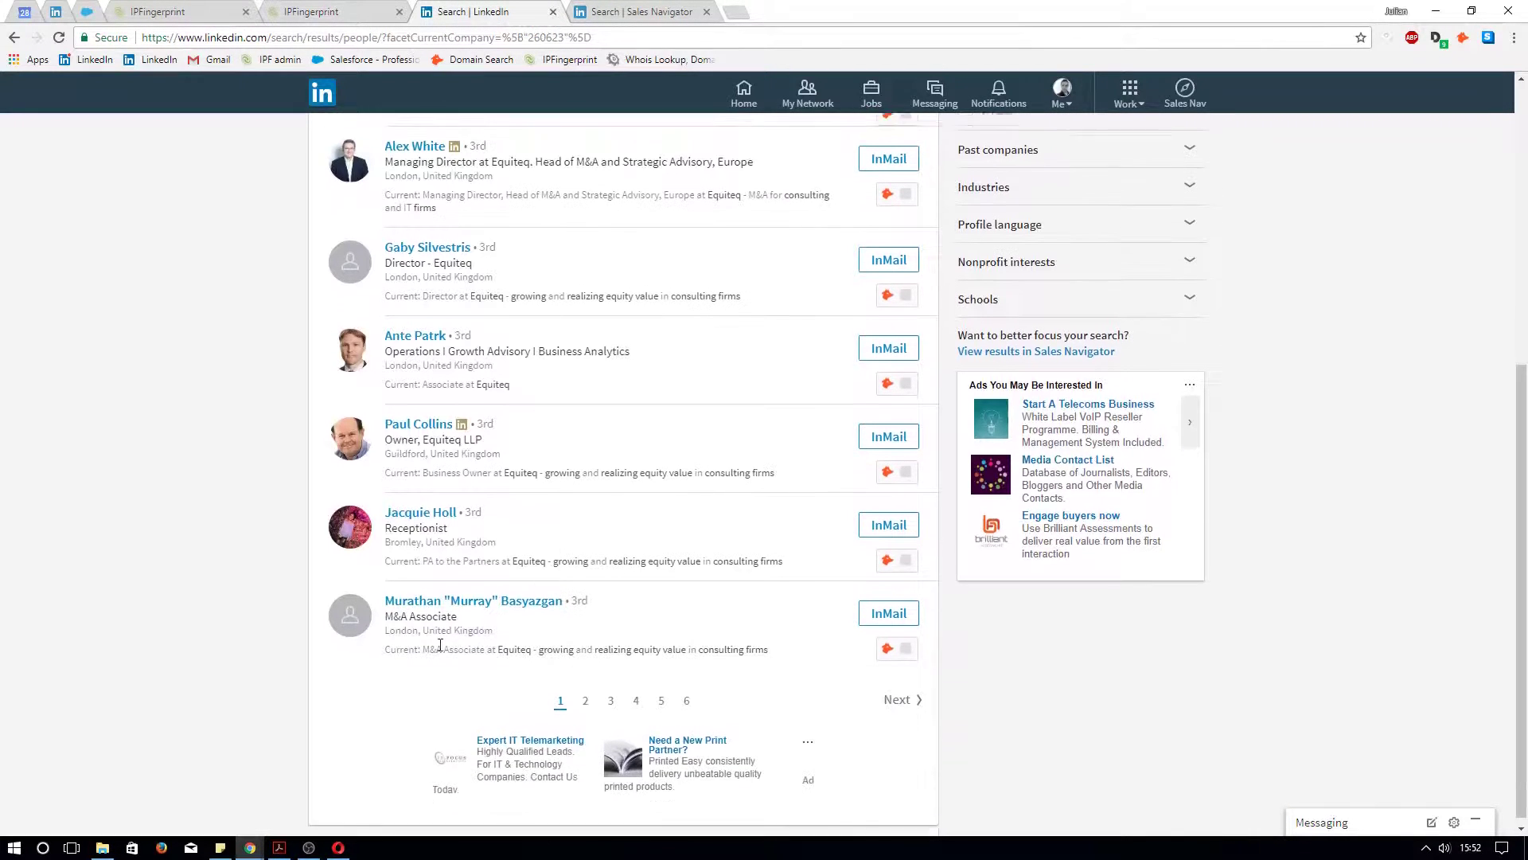
pyautogui.moveTo(390, 626); pyautogui.dragTo(414, 626)
pyautogui.click(714, 609)
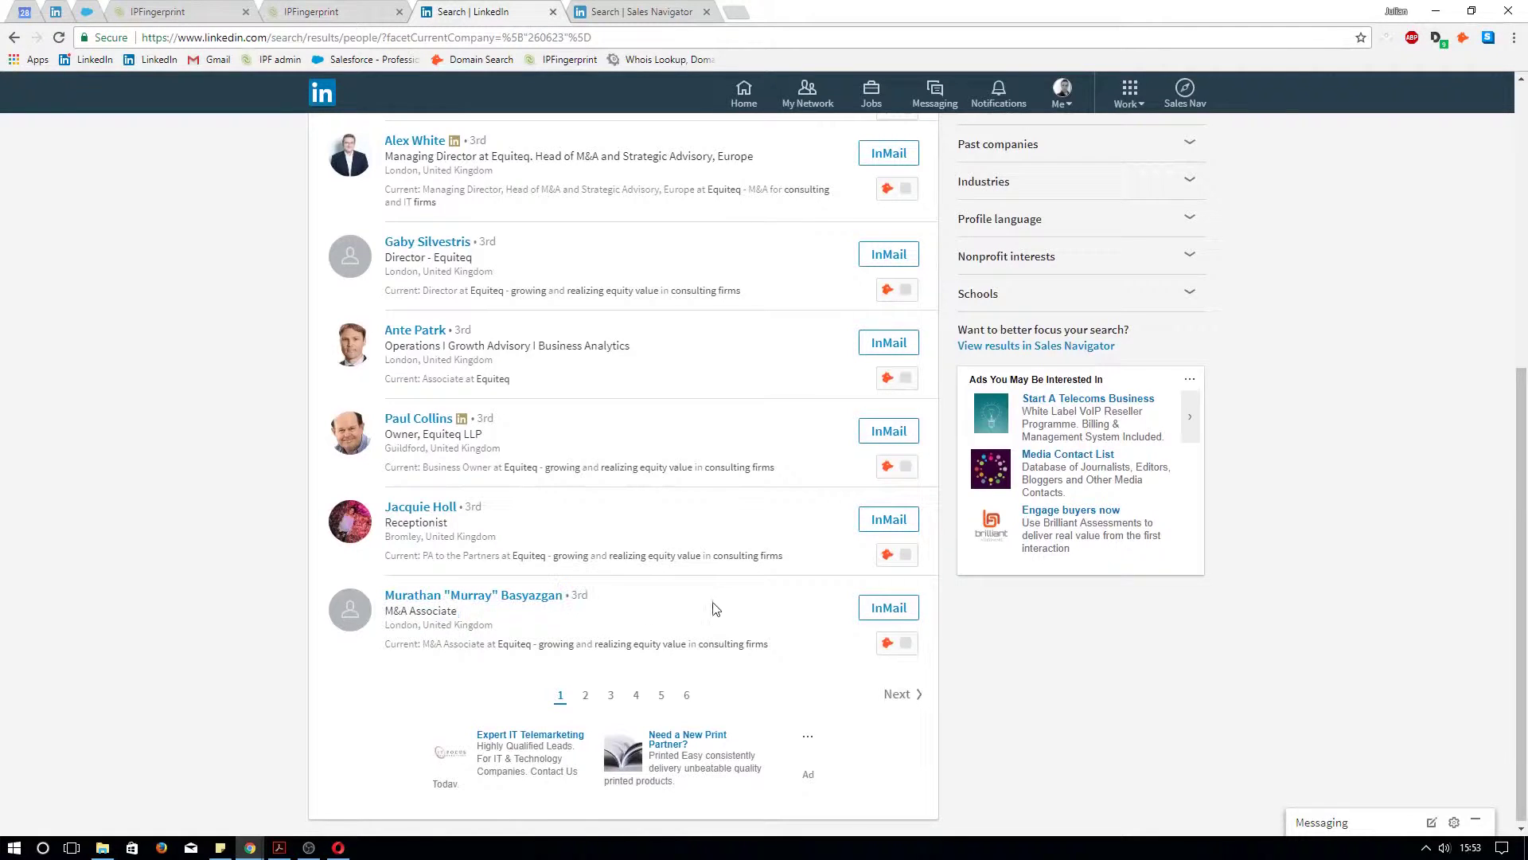
pyautogui.click(585, 696)
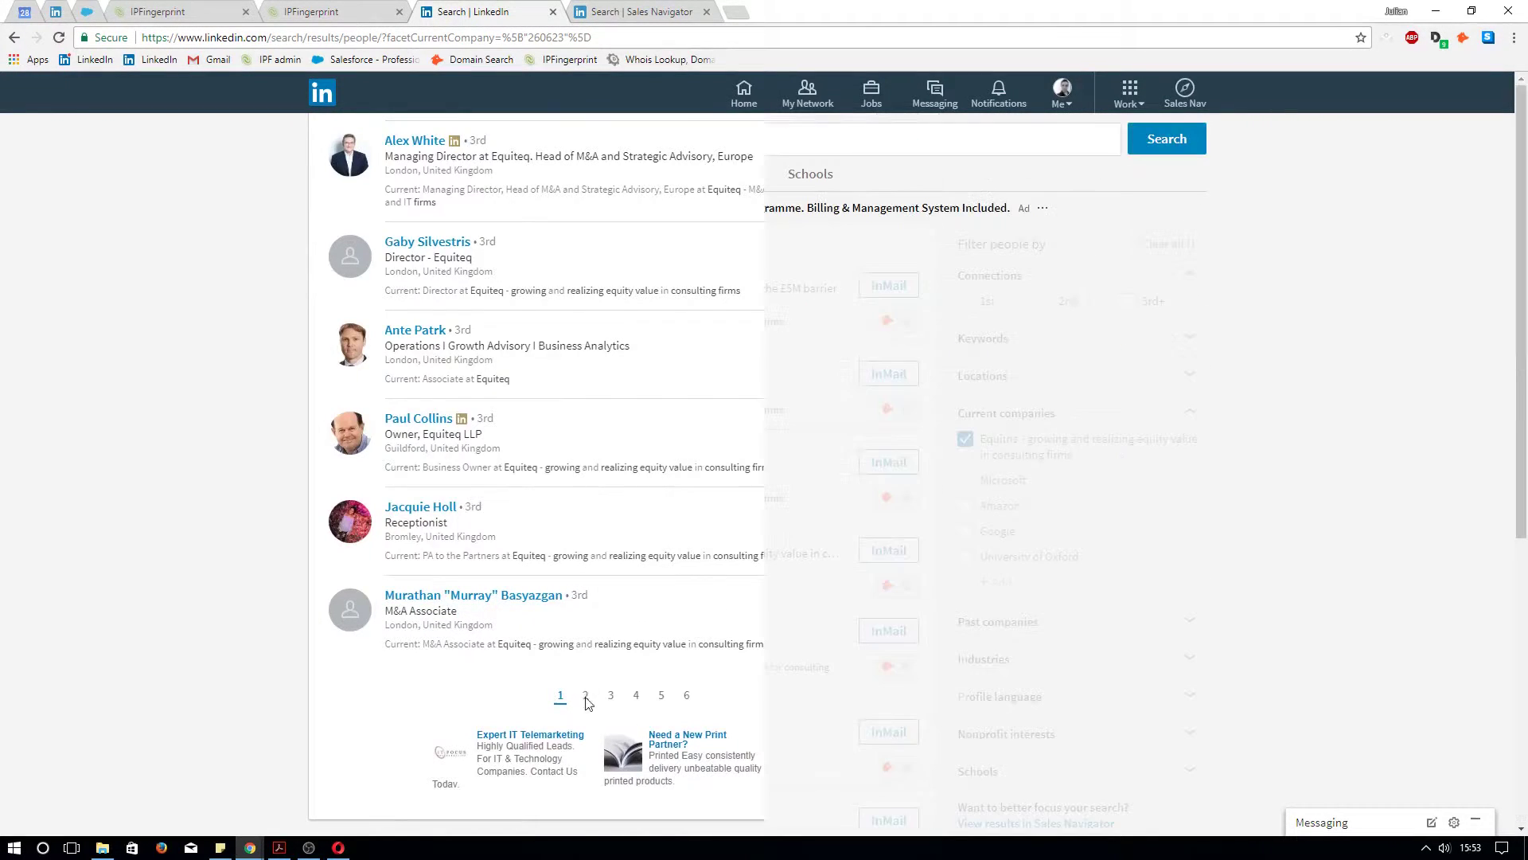
# Browse page 2 of Equiteq employees, highlighting the Marketing Director and Marketing Executive, then return to IPFingerprint
pyautogui.scroll(-3, 625, 402)
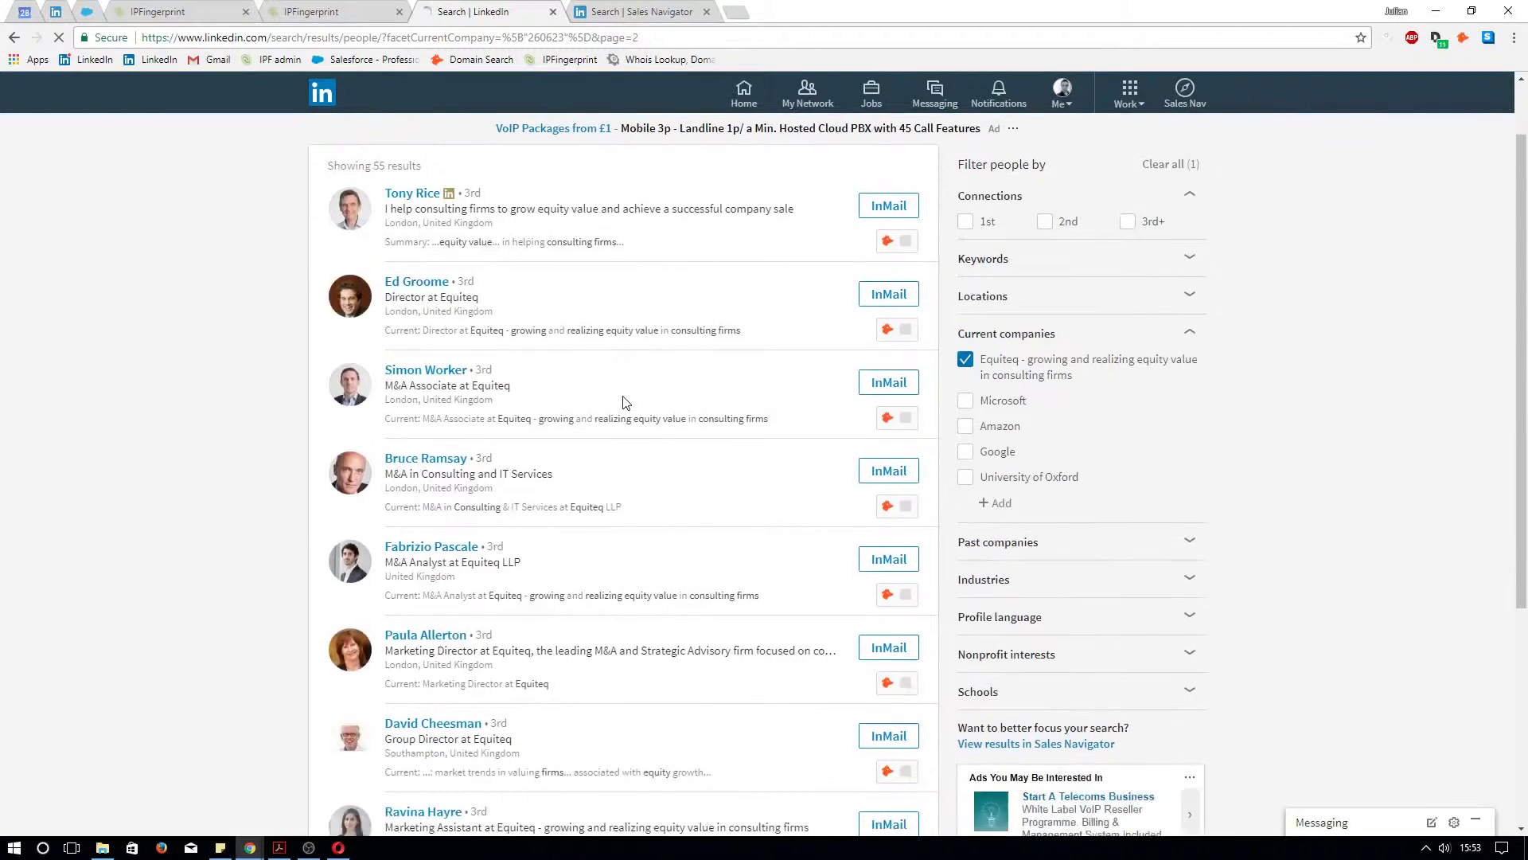
pyautogui.scroll(-2, 625, 402)
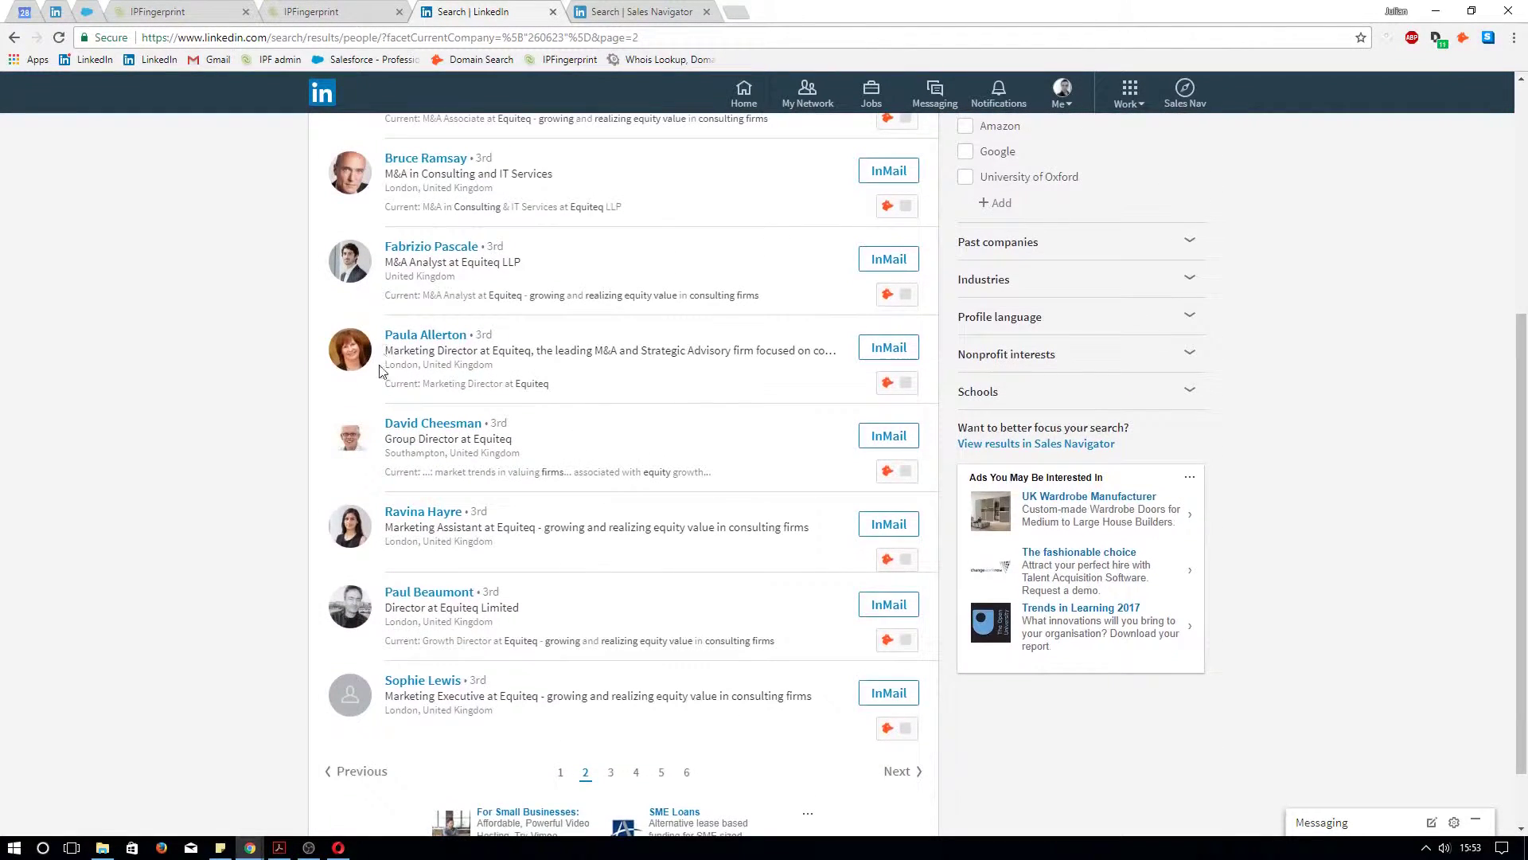
pyautogui.moveTo(387, 353); pyautogui.dragTo(532, 350)
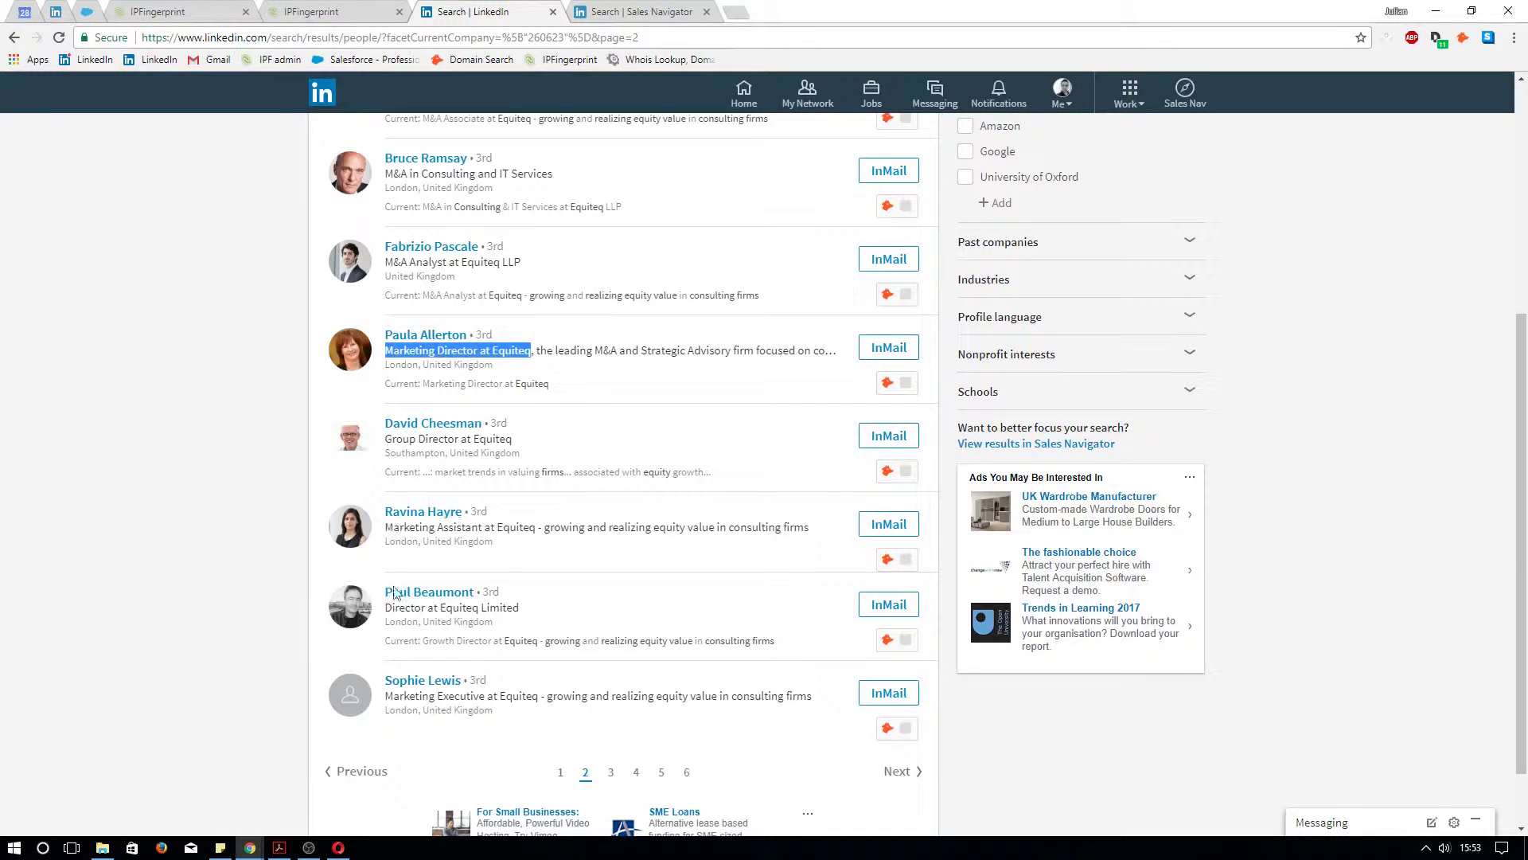
pyautogui.moveTo(386, 681); pyautogui.dragTo(464, 678)
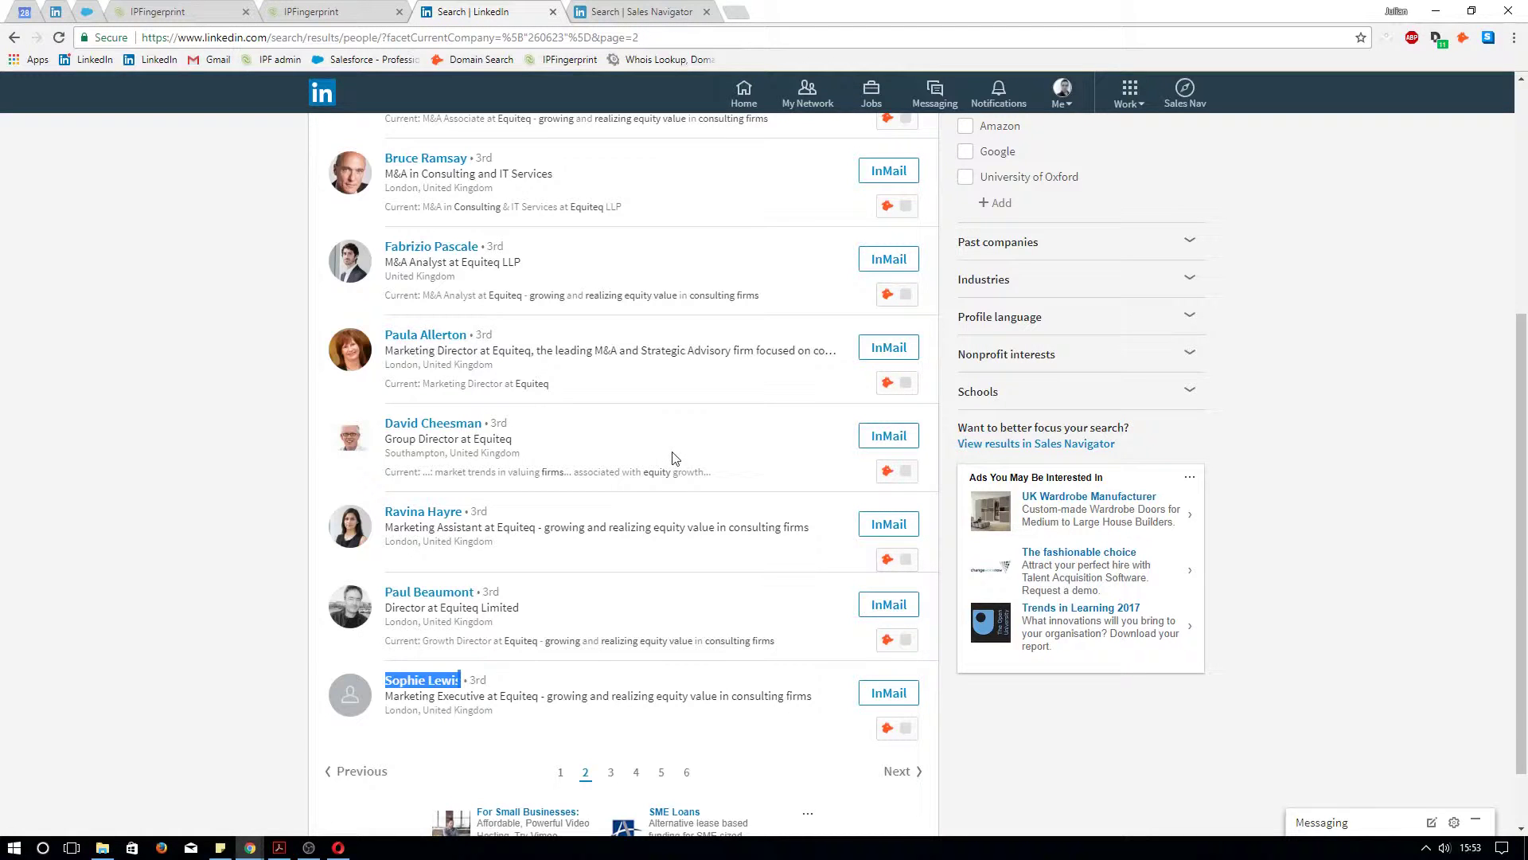
pyautogui.scroll(2, 686, 450)
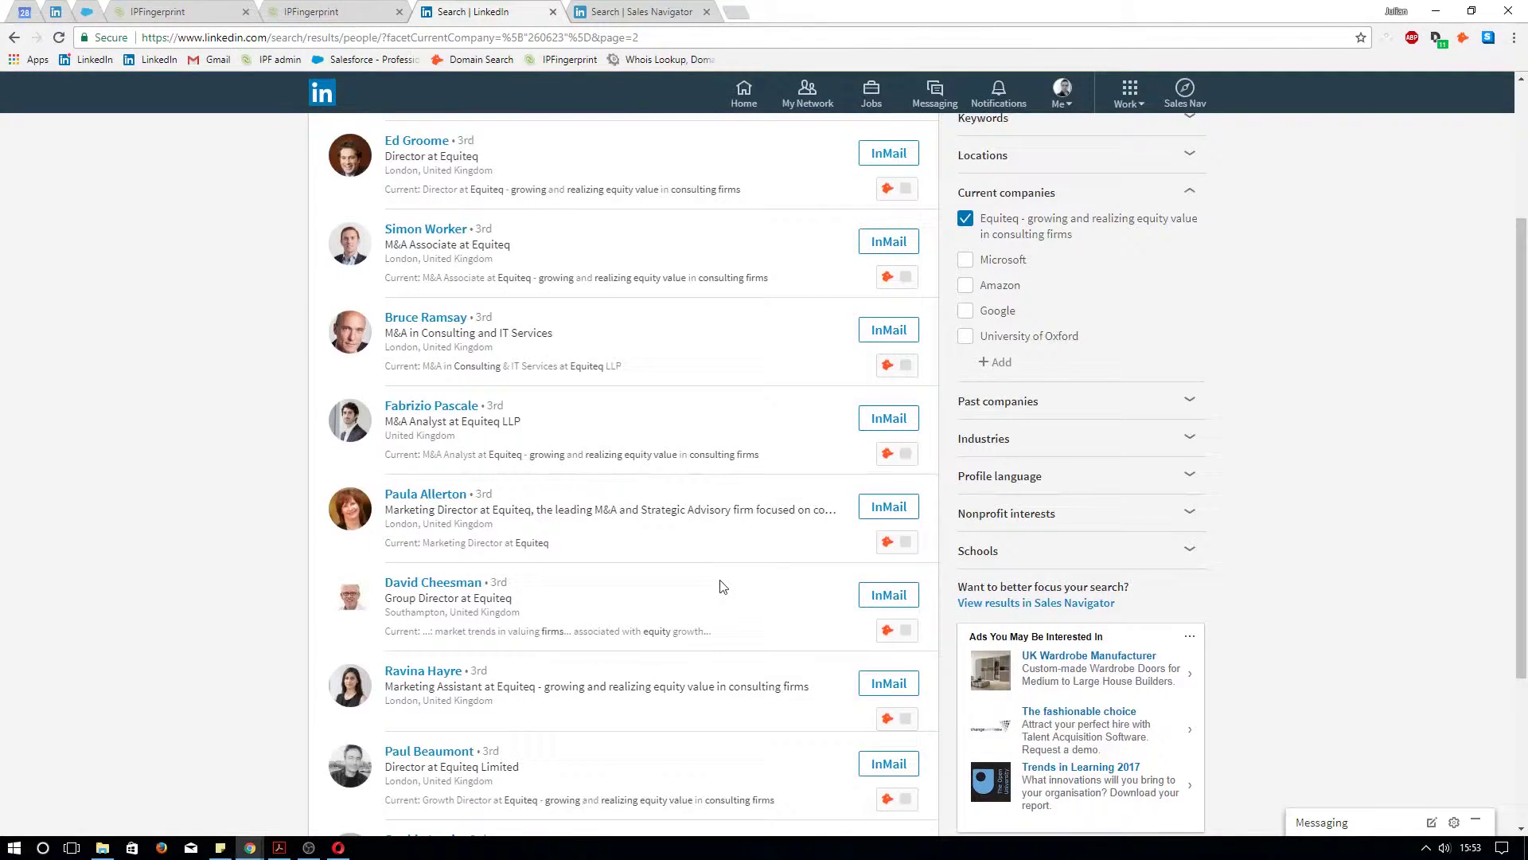
pyautogui.scroll(3, 723, 587)
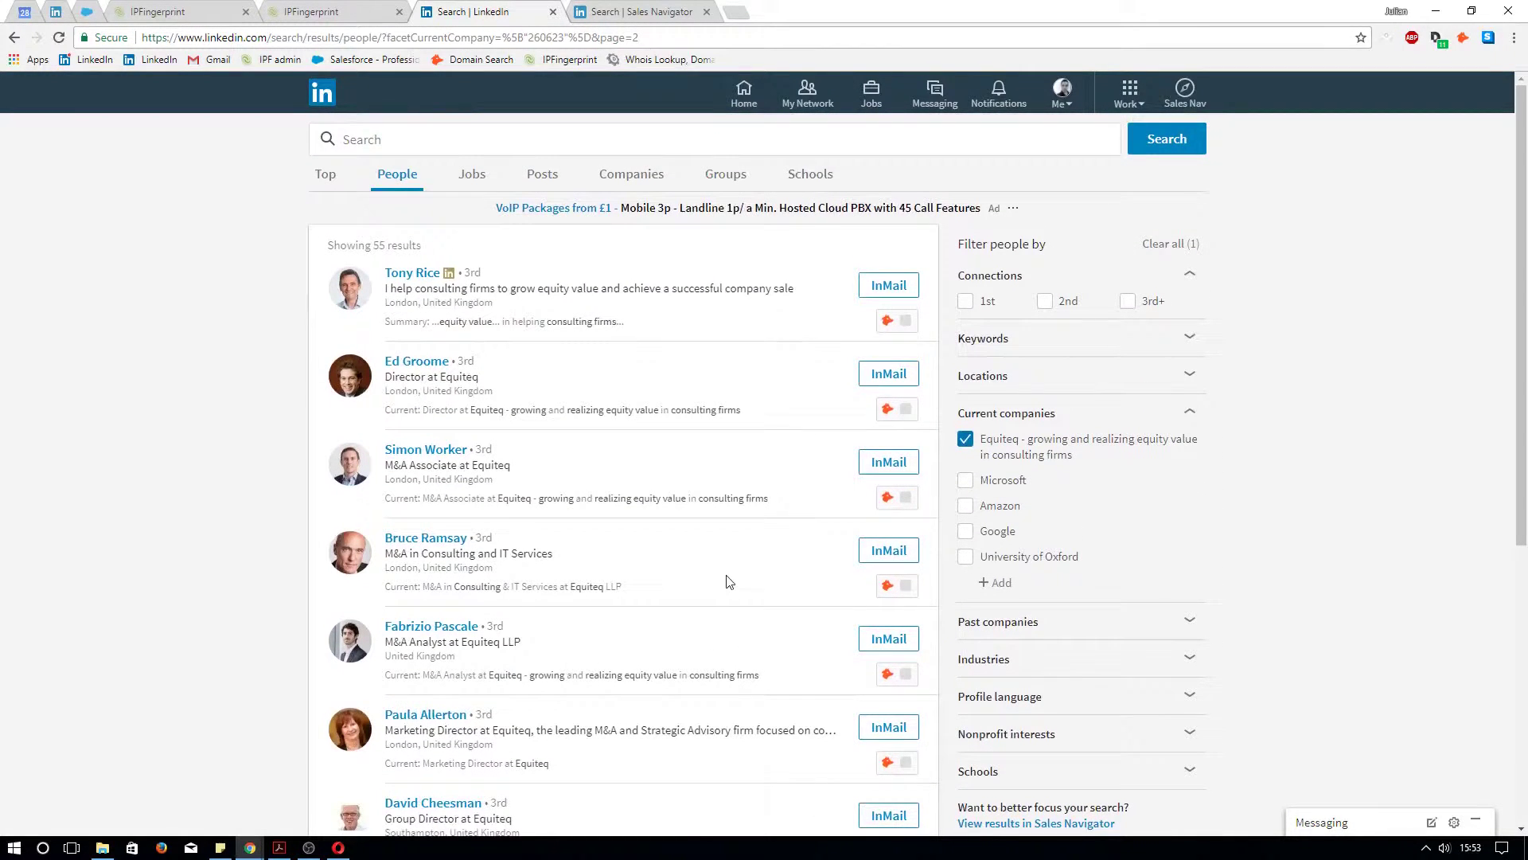
pyautogui.scroll(-1, 723, 587)
pyautogui.moveTo(378, 633); pyautogui.dragTo(467, 630)
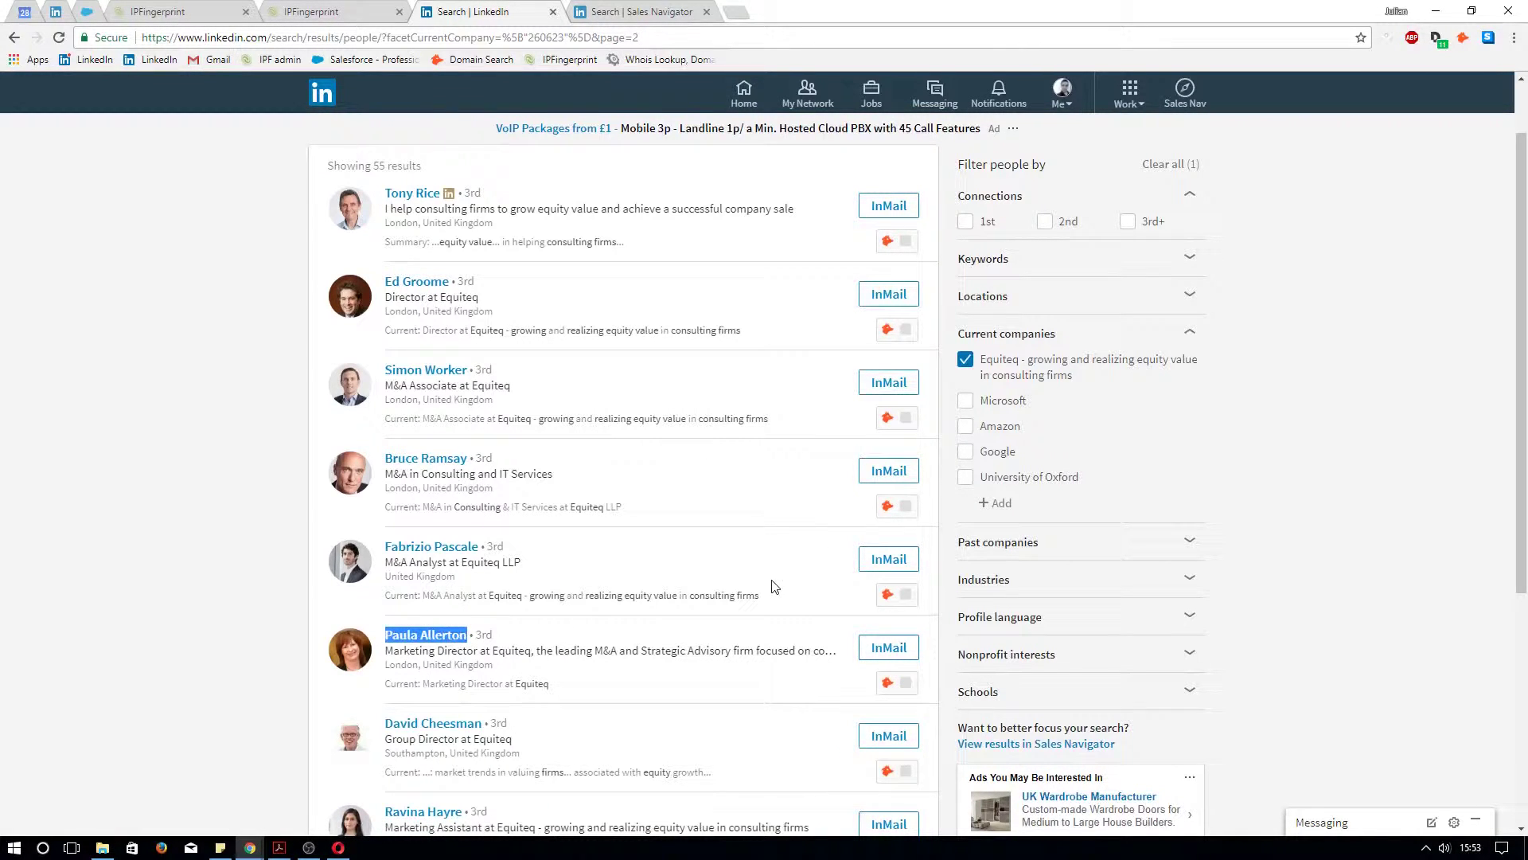
pyautogui.click(319, 8)
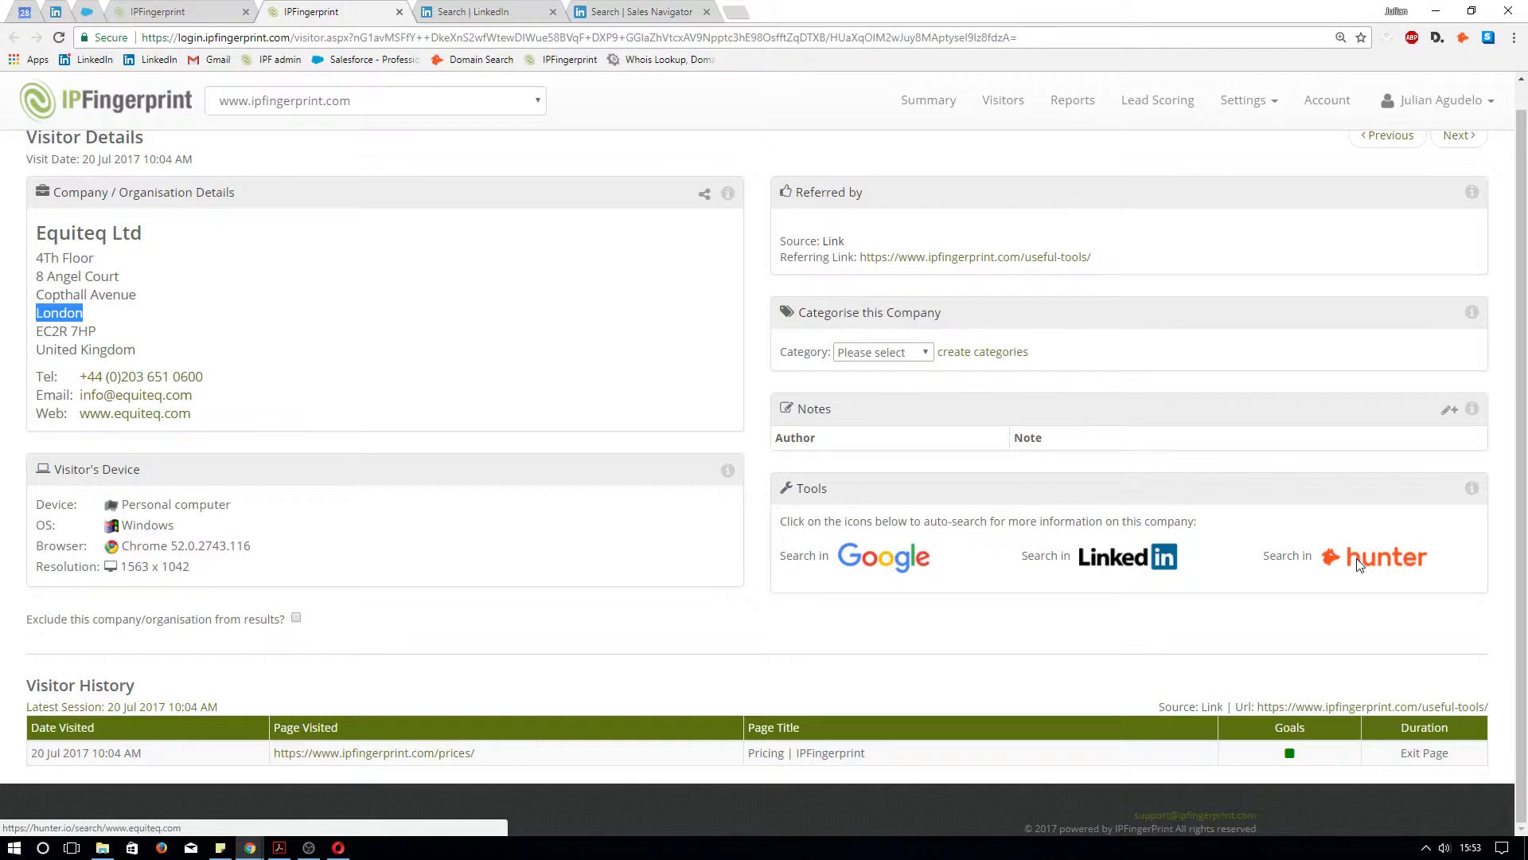
# Launch a Hunter email search for equiteq.com from the visitor details Tools panel
pyautogui.click(1358, 564)
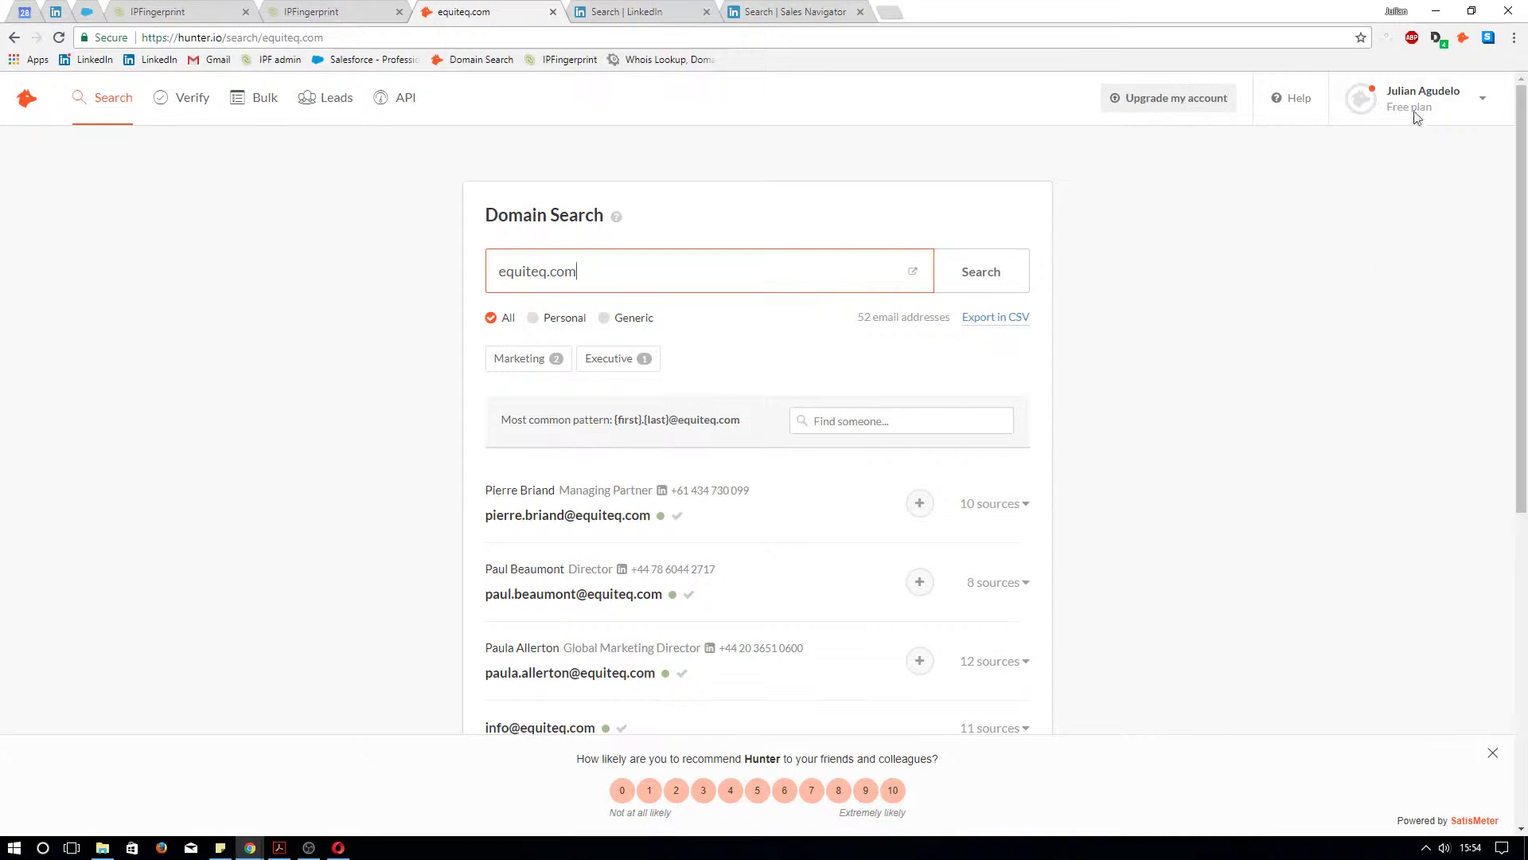
pyautogui.click(1483, 104)
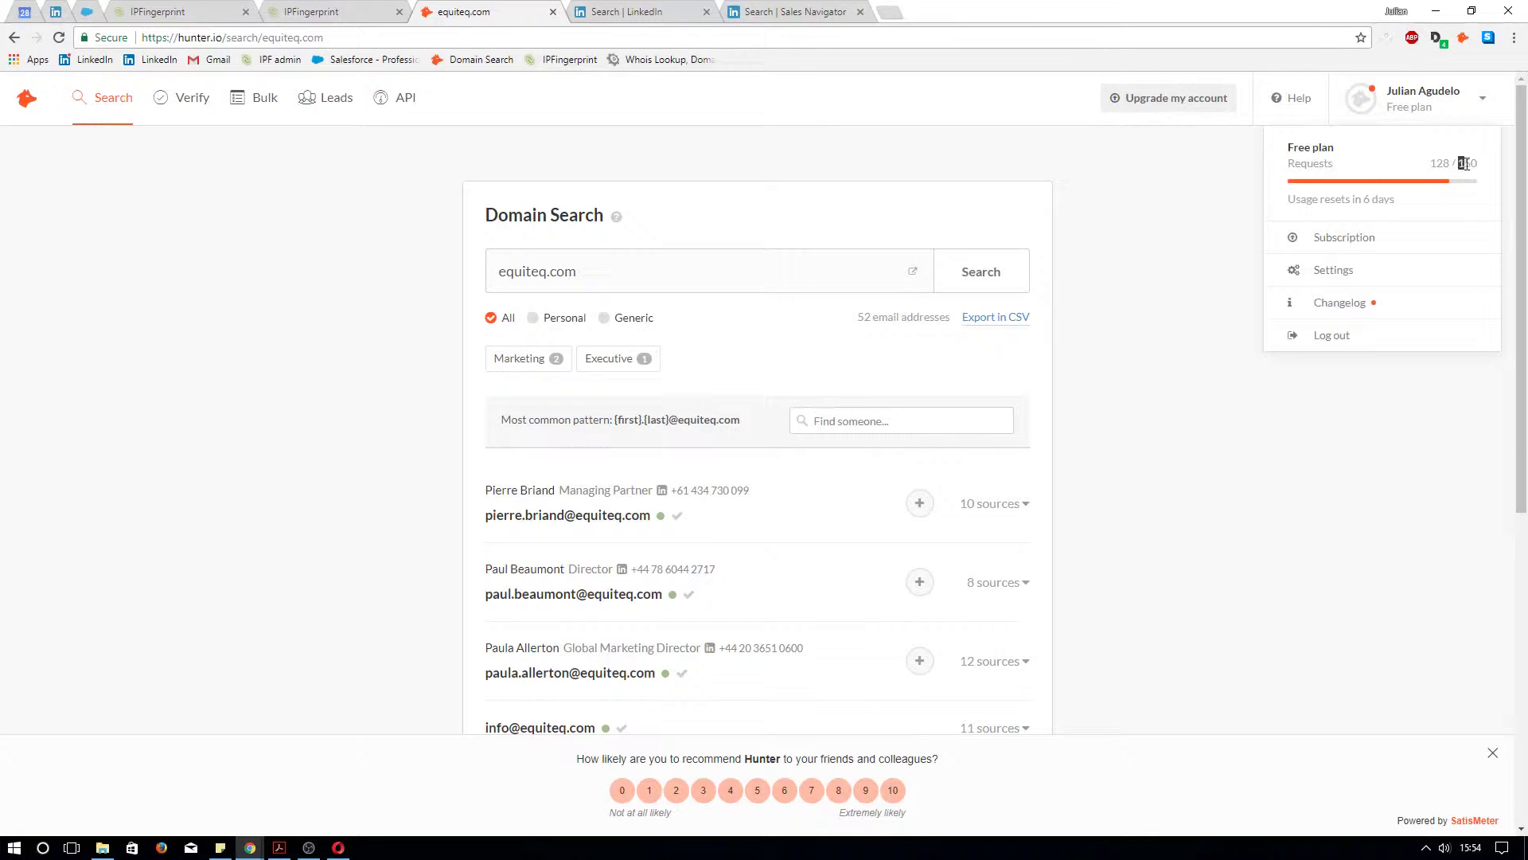
pyautogui.click(1477, 164)
pyautogui.click(1482, 103)
pyautogui.click(1153, 222)
pyautogui.scroll(-3, 1158, 236)
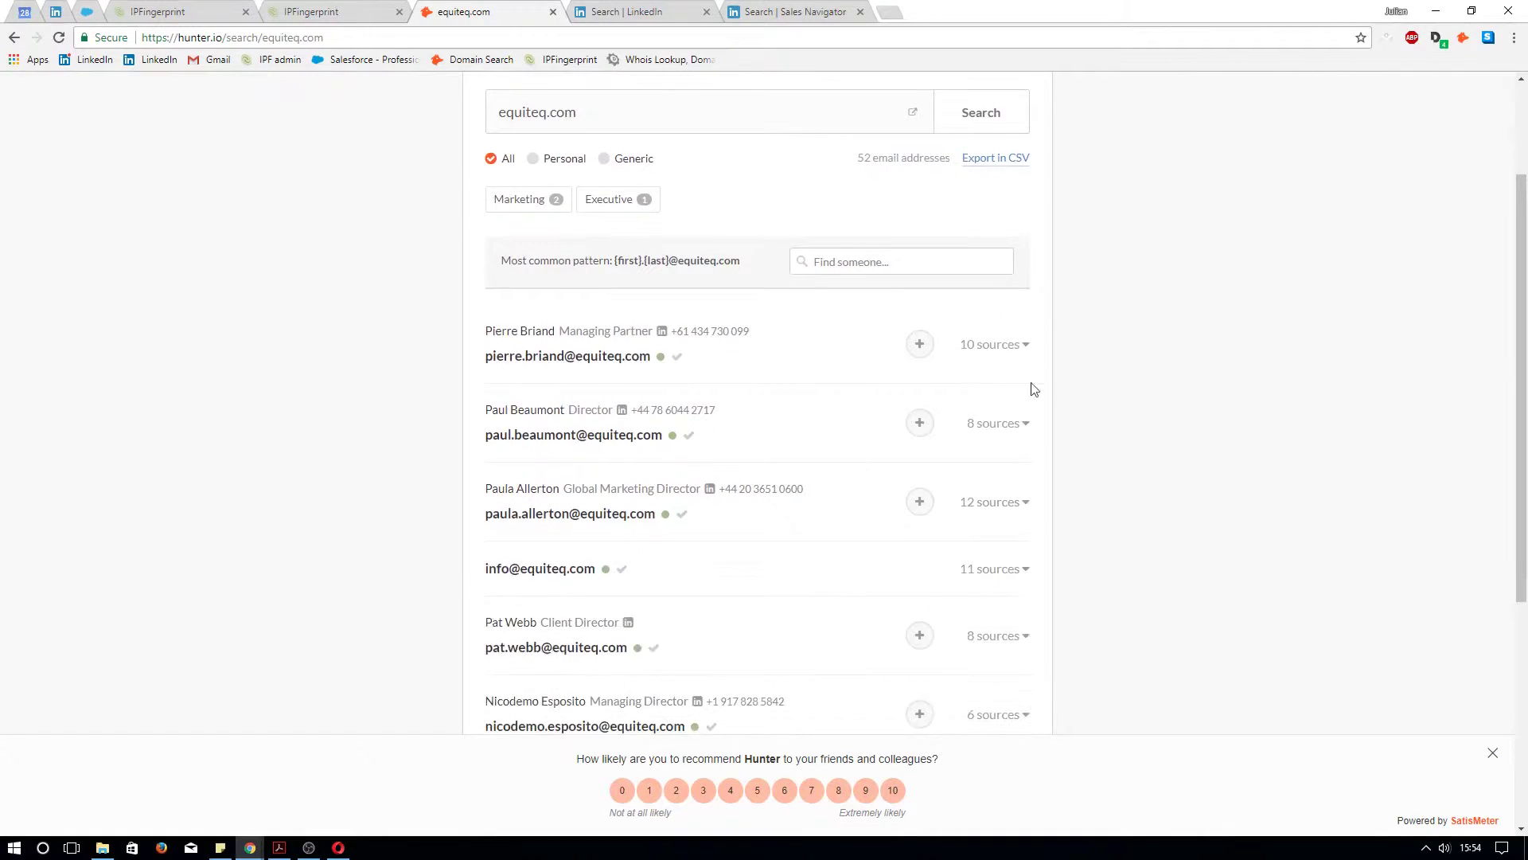
pyautogui.scroll(2, 518, 156)
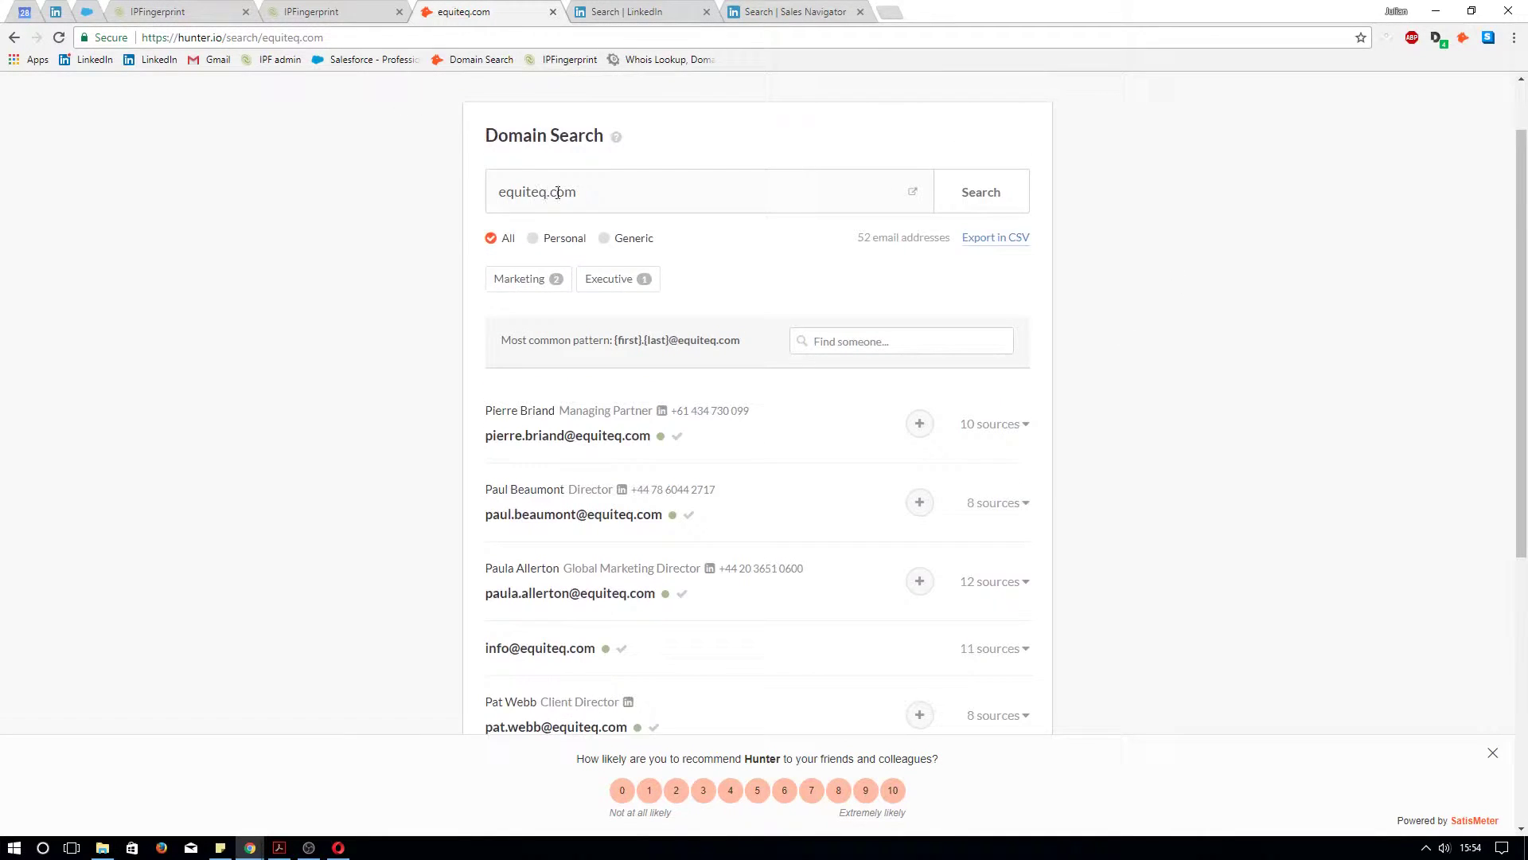
pyautogui.scroll(-2, 781, 318)
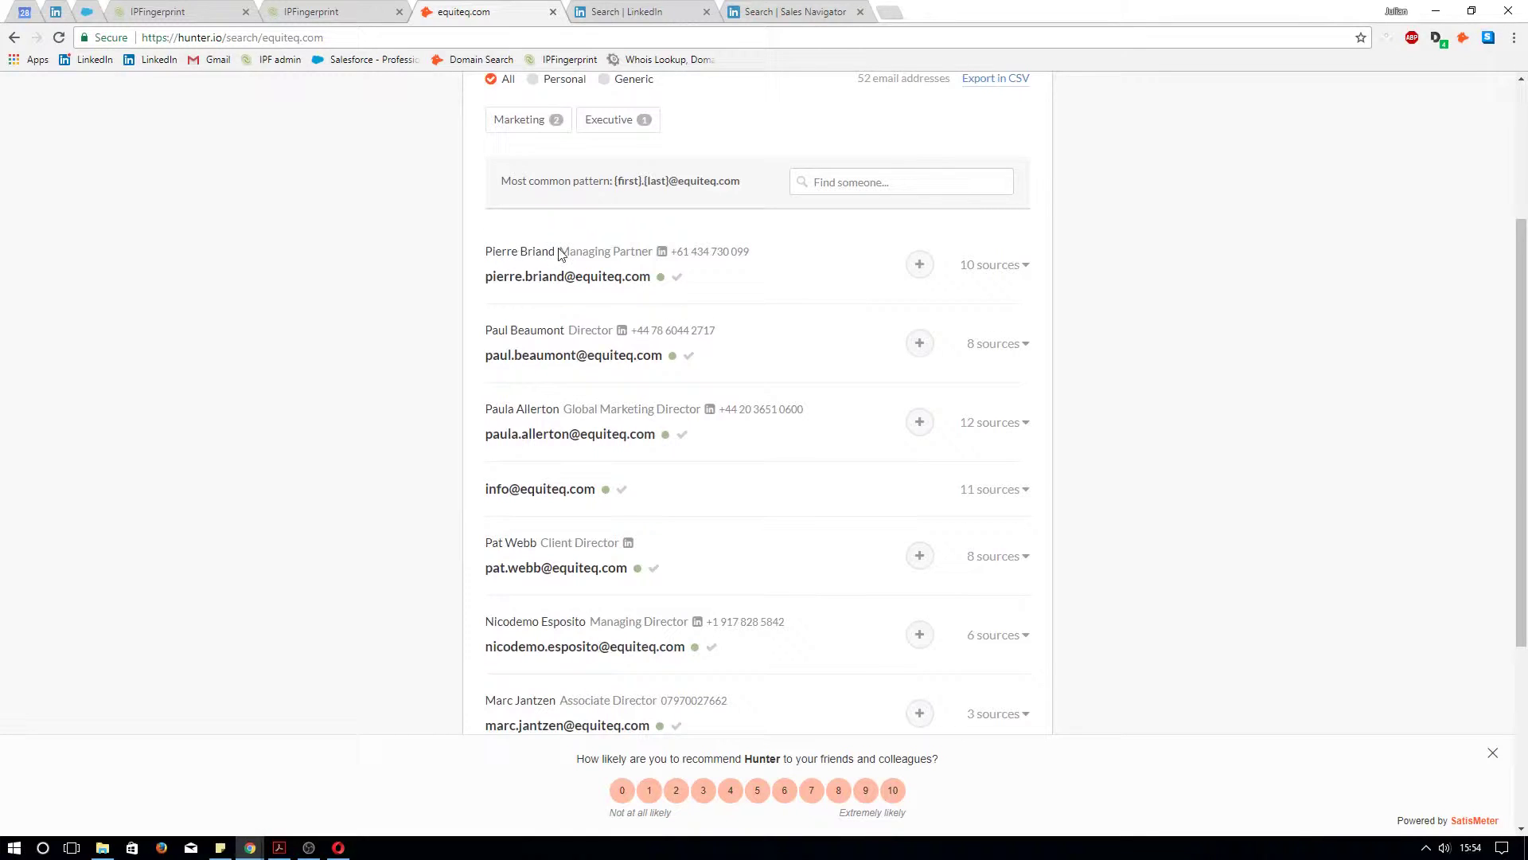
pyautogui.moveTo(561, 247); pyautogui.dragTo(654, 248)
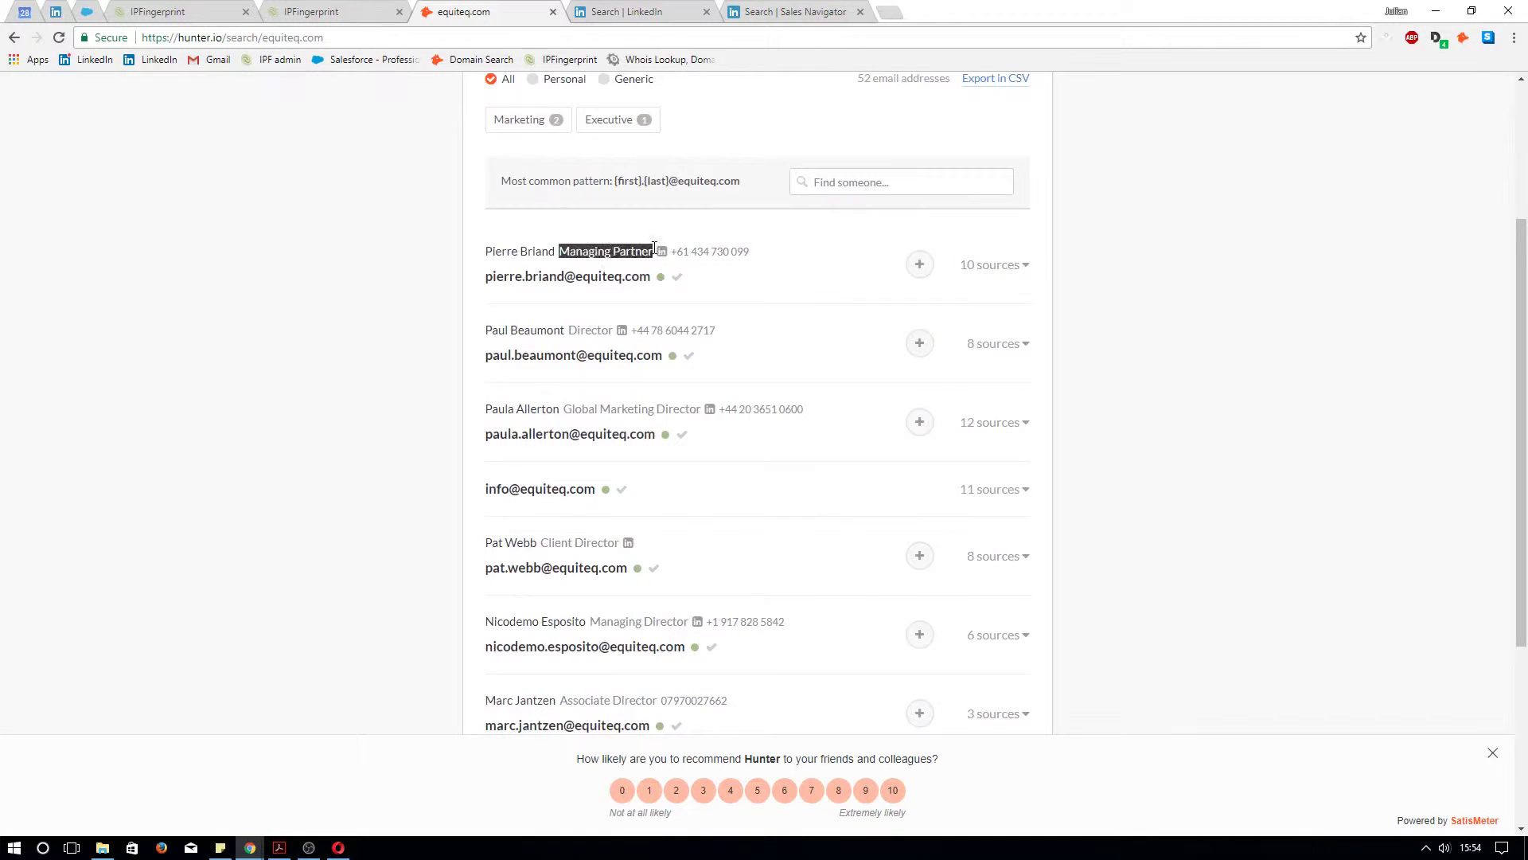
pyautogui.moveTo(752, 252); pyautogui.dragTo(677, 249)
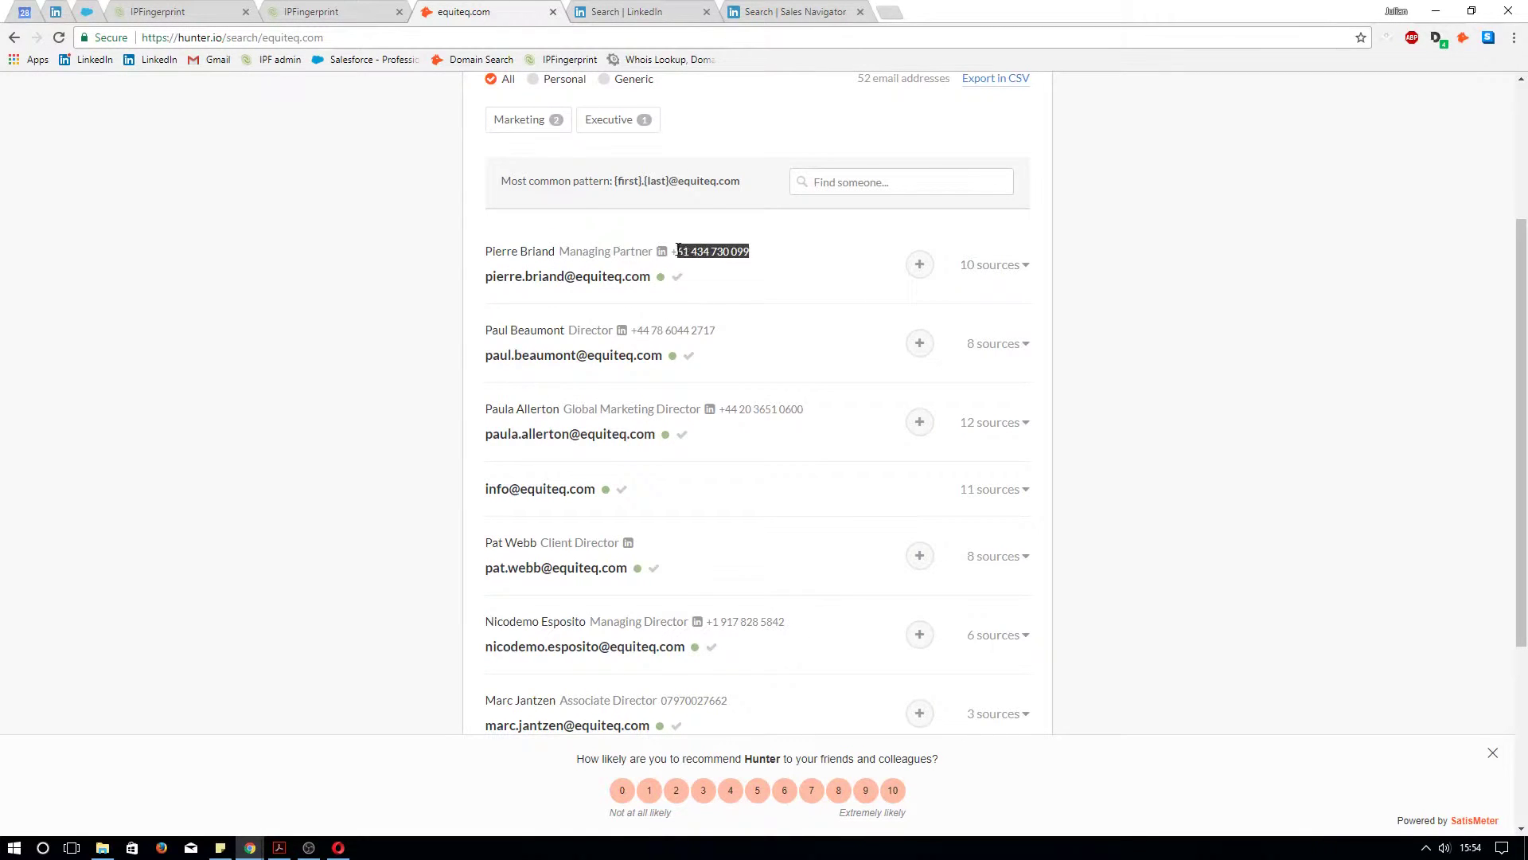
pyautogui.moveTo(728, 330); pyautogui.dragTo(653, 348)
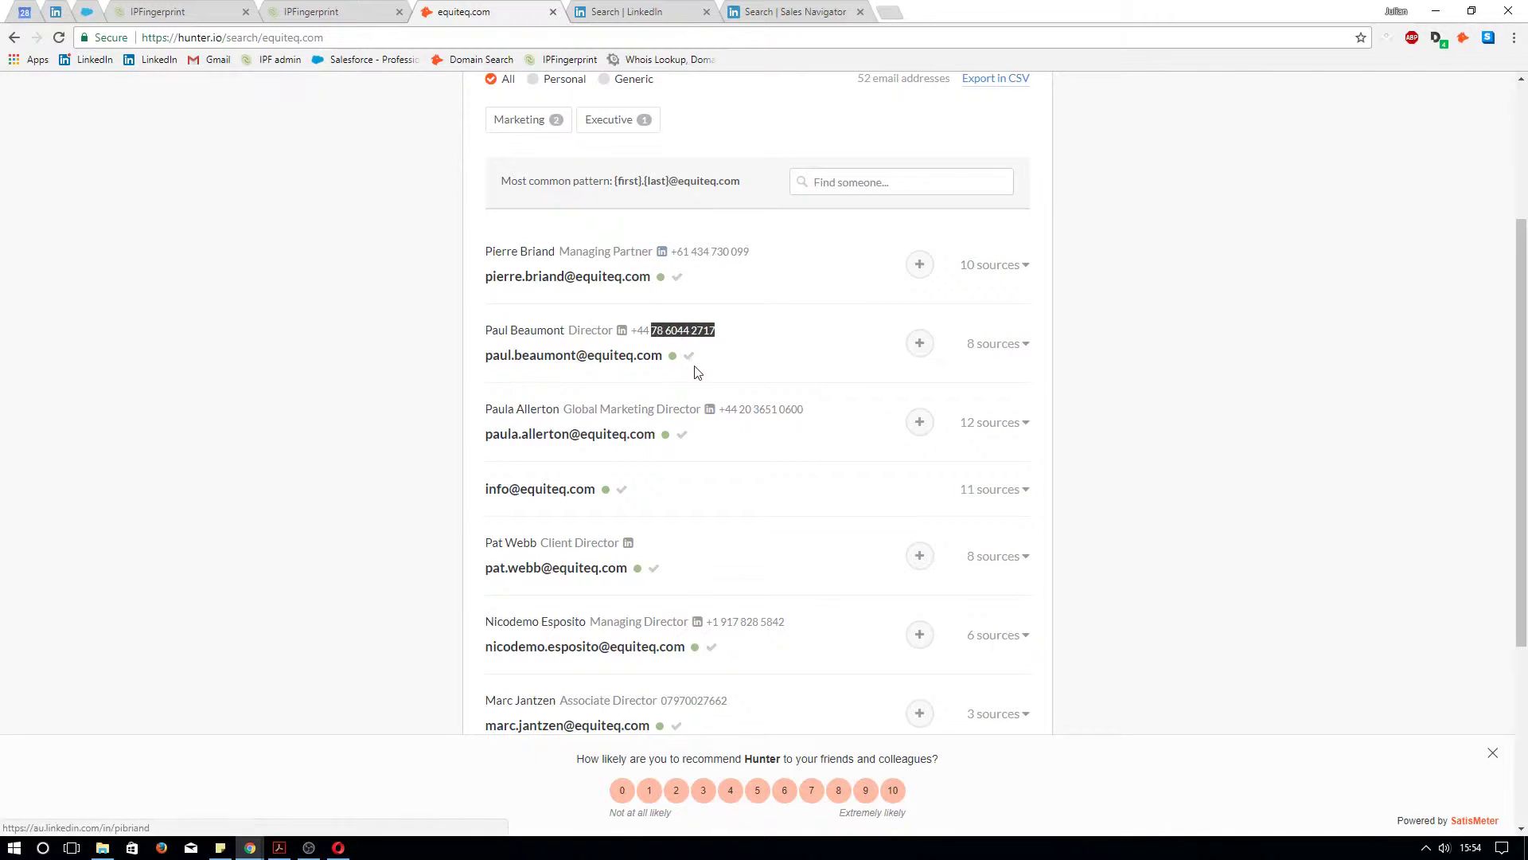
pyautogui.click(788, 307)
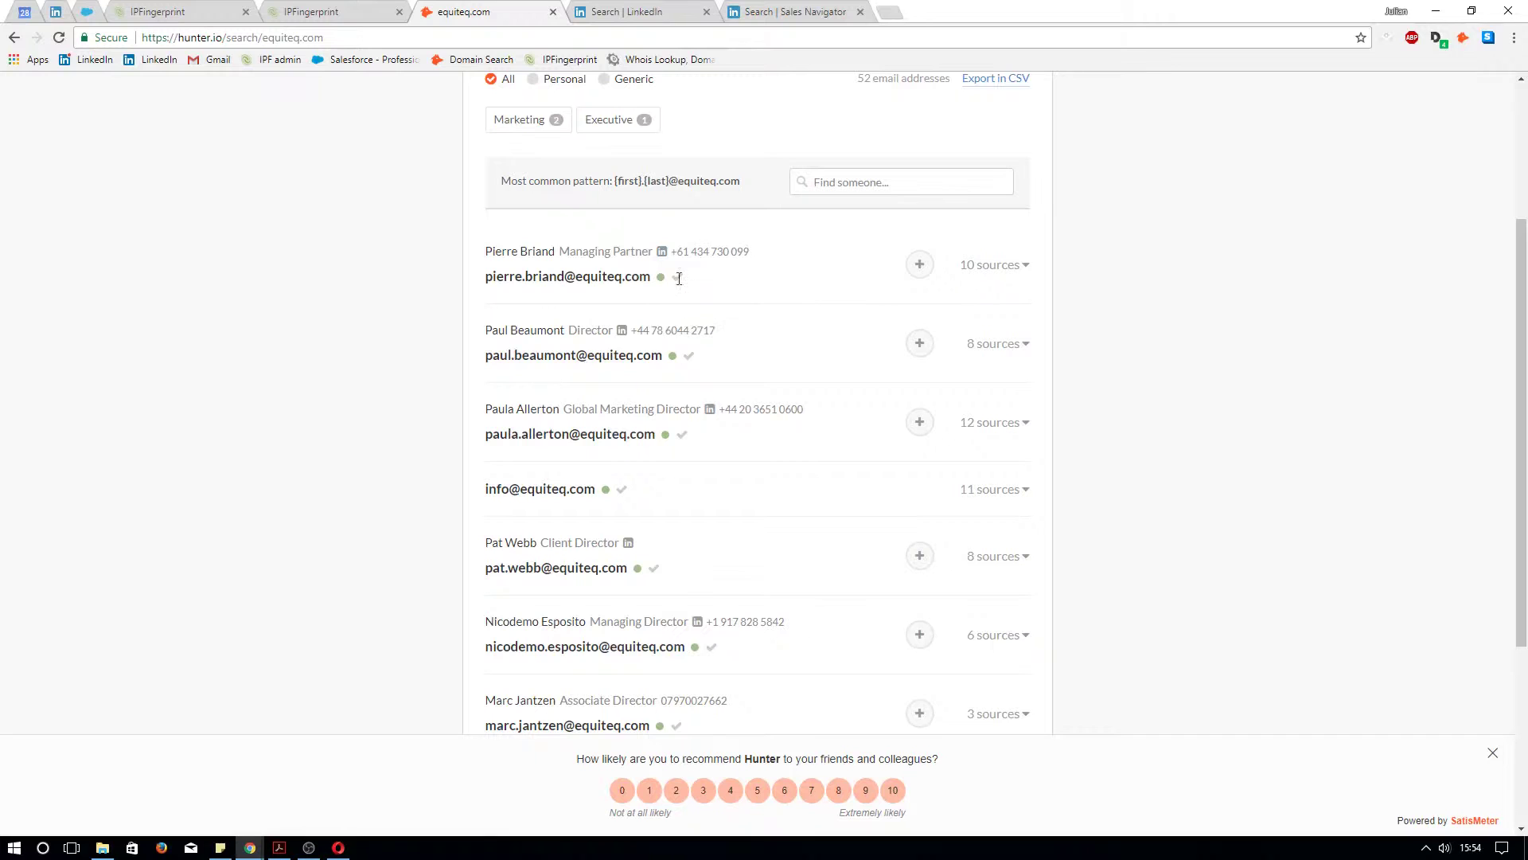
pyautogui.moveTo(660, 280)
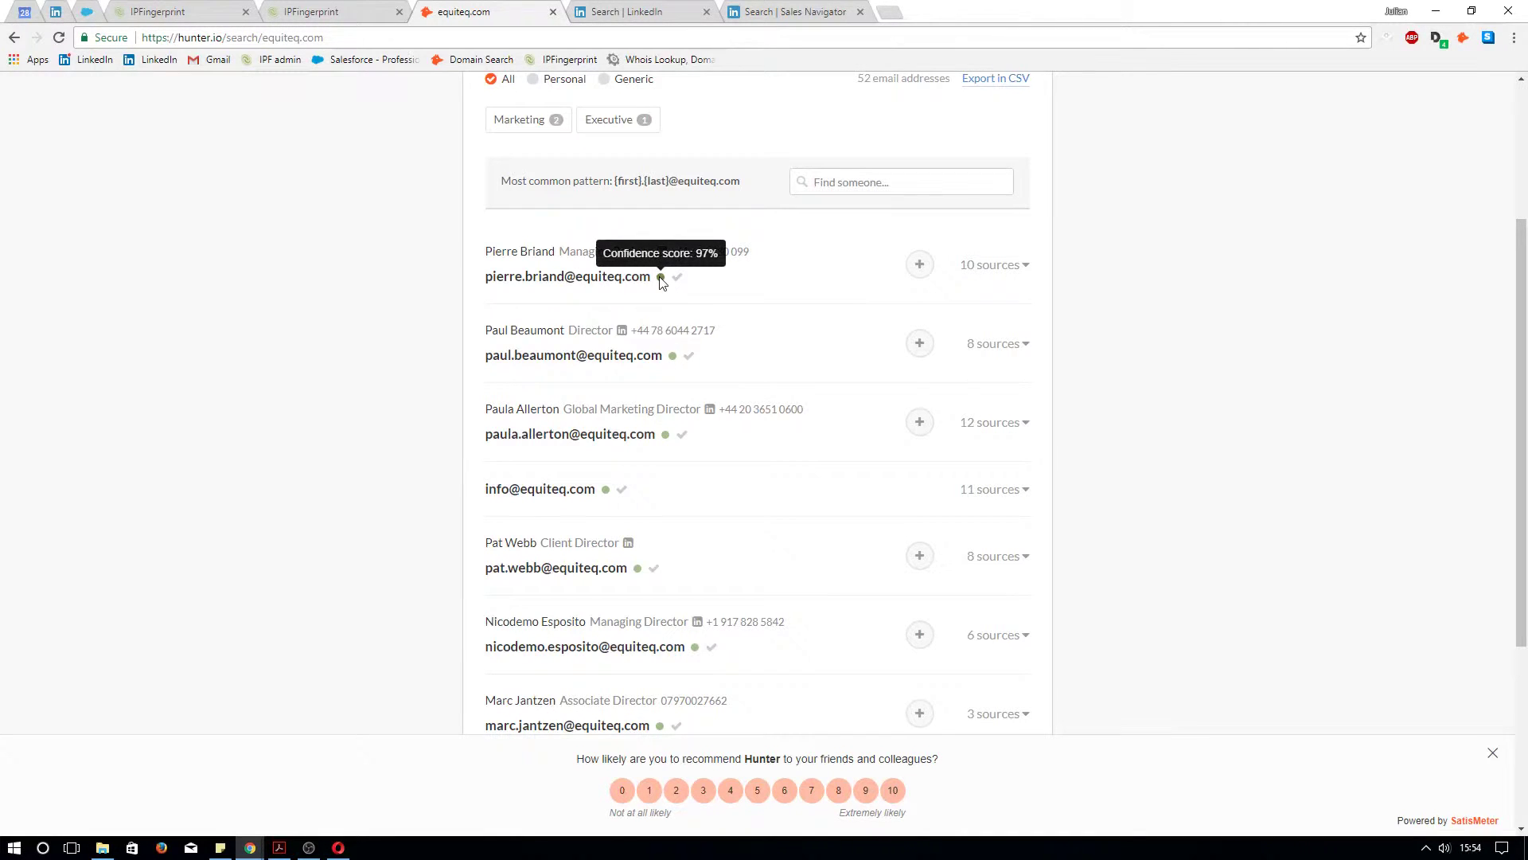
pyautogui.moveTo(673, 359)
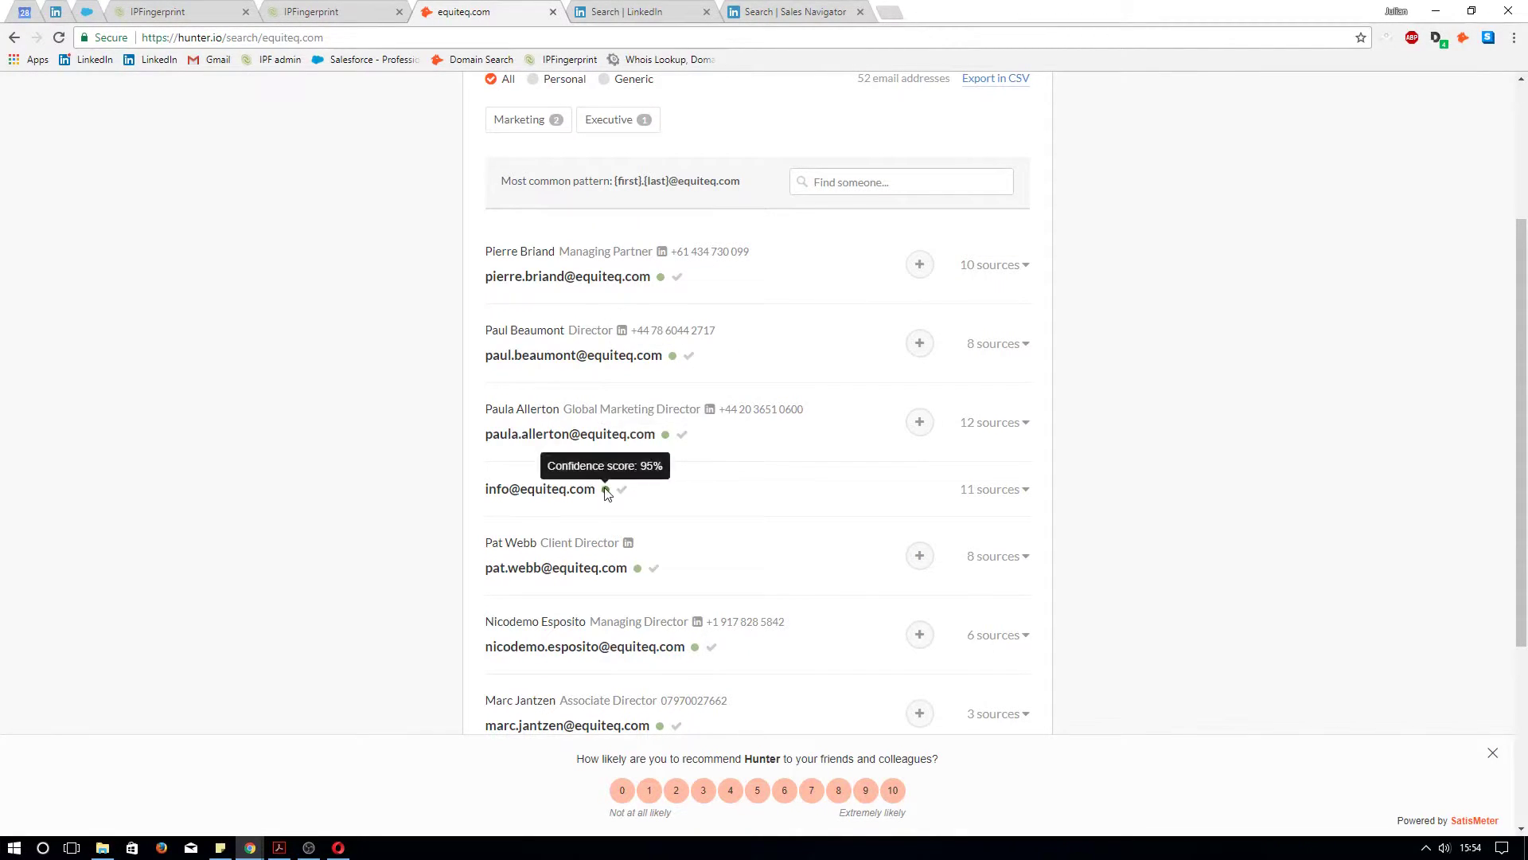
pyautogui.moveTo(640, 568)
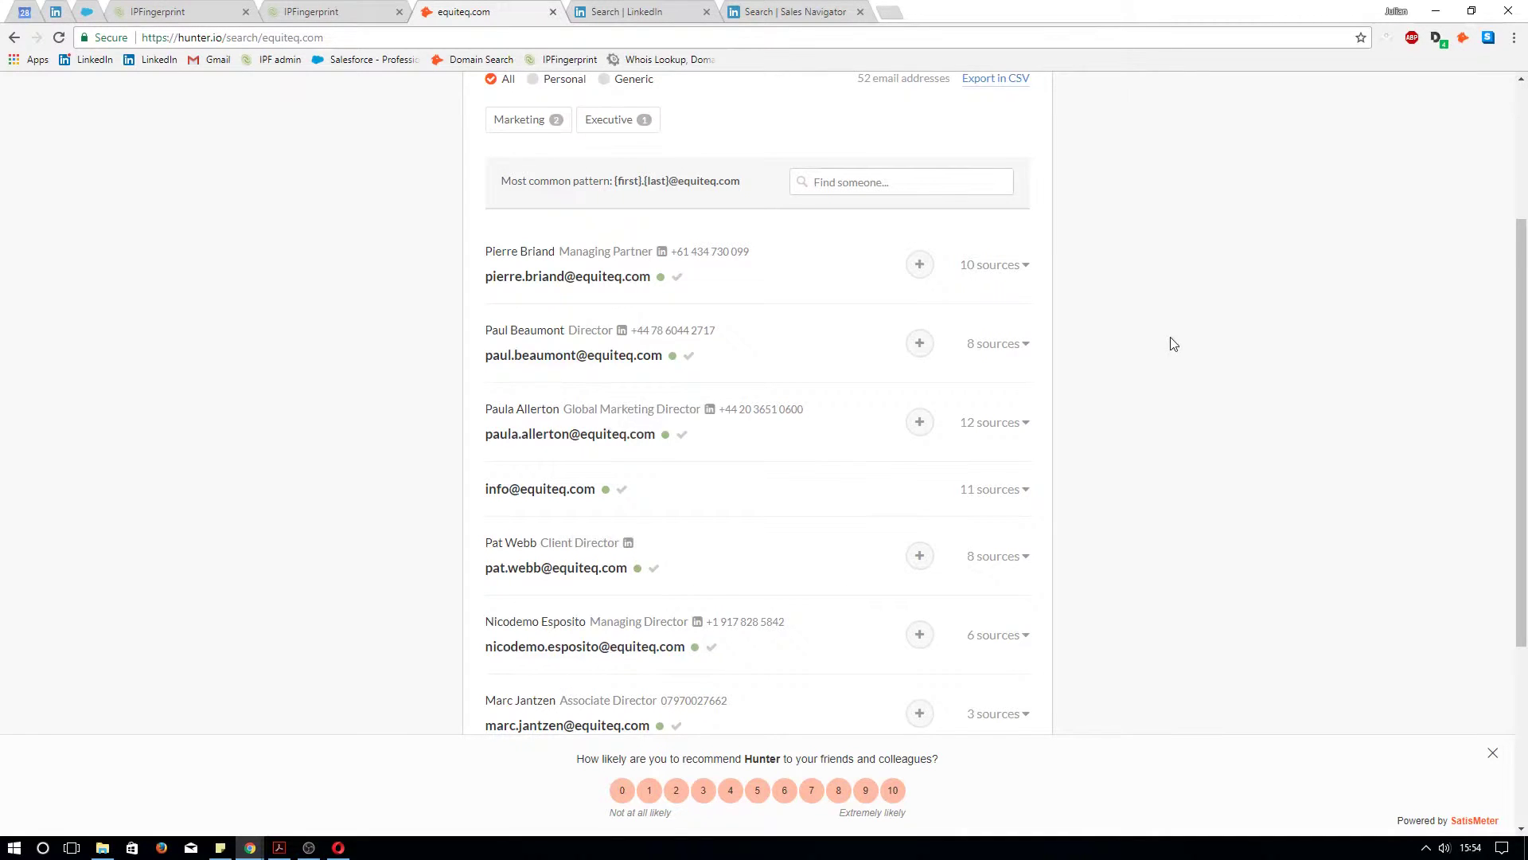
pyautogui.scroll(-1, 1170, 342)
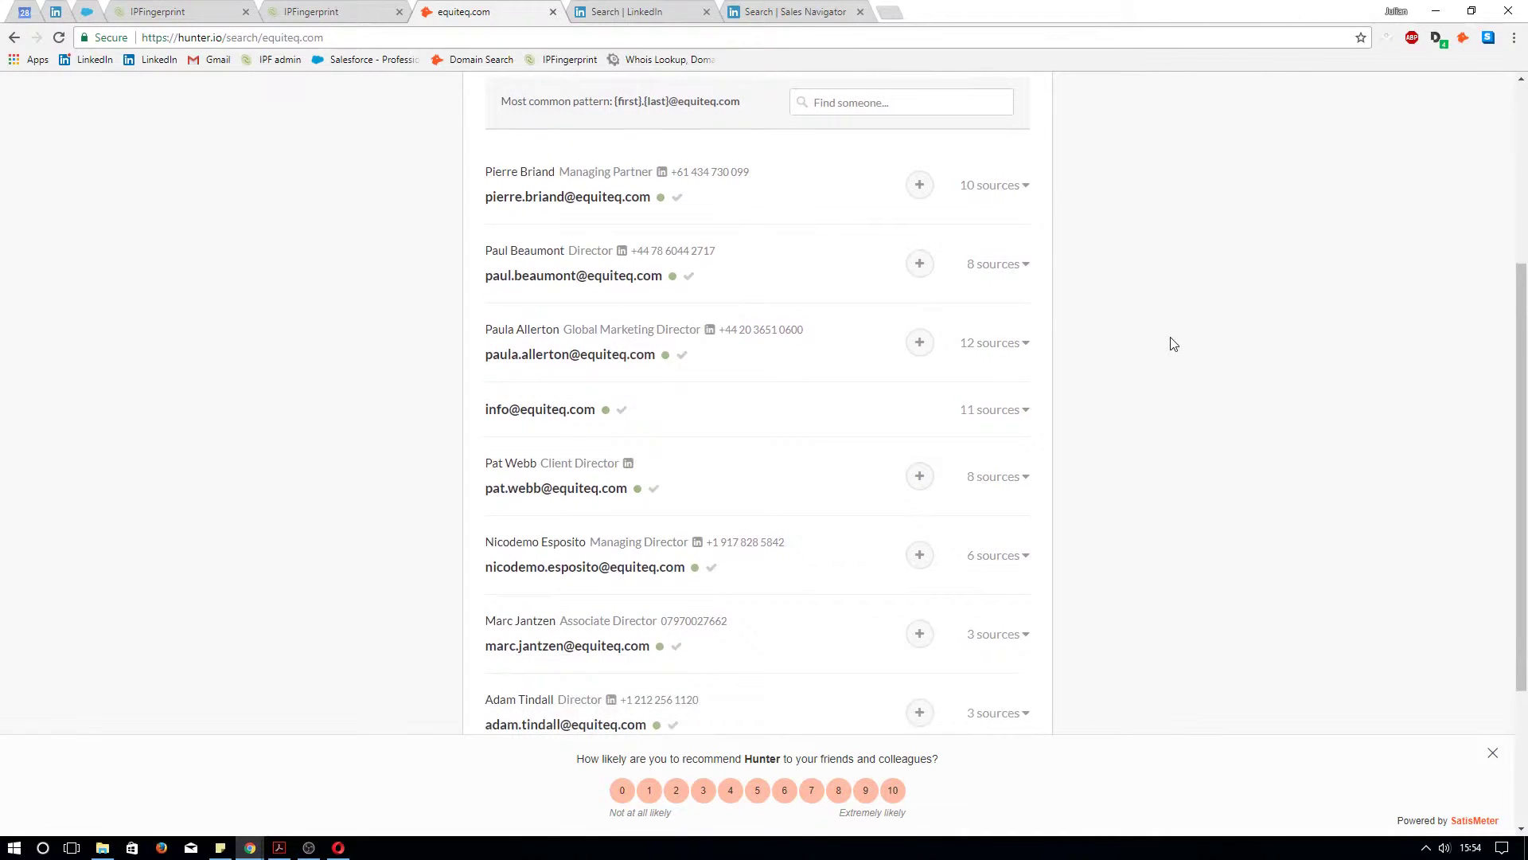
pyautogui.click(1007, 188)
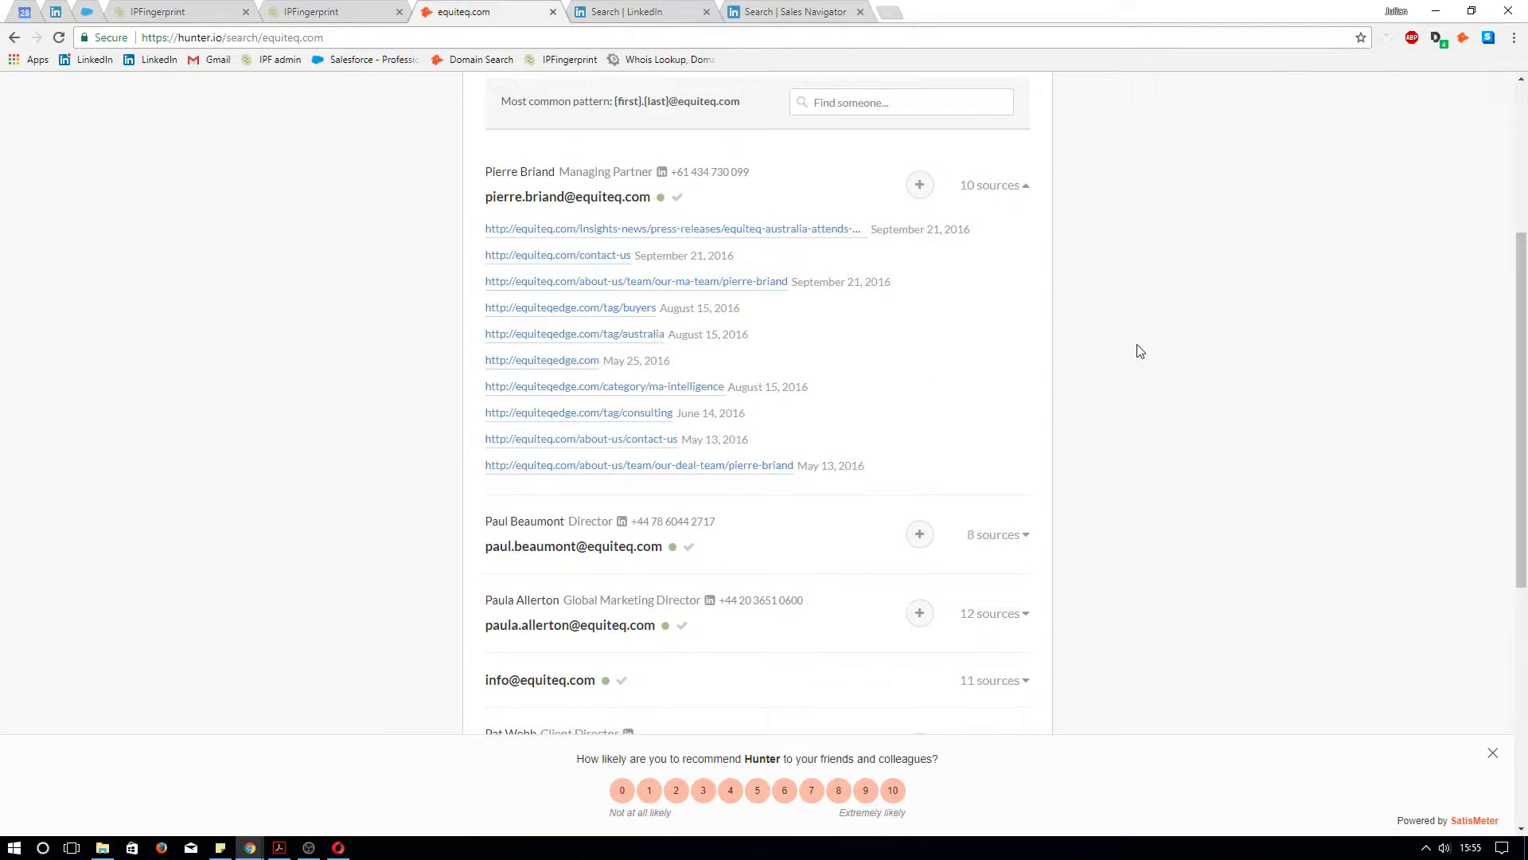
pyautogui.scroll(-1, 1122, 379)
pyautogui.scroll(-5, 1122, 379)
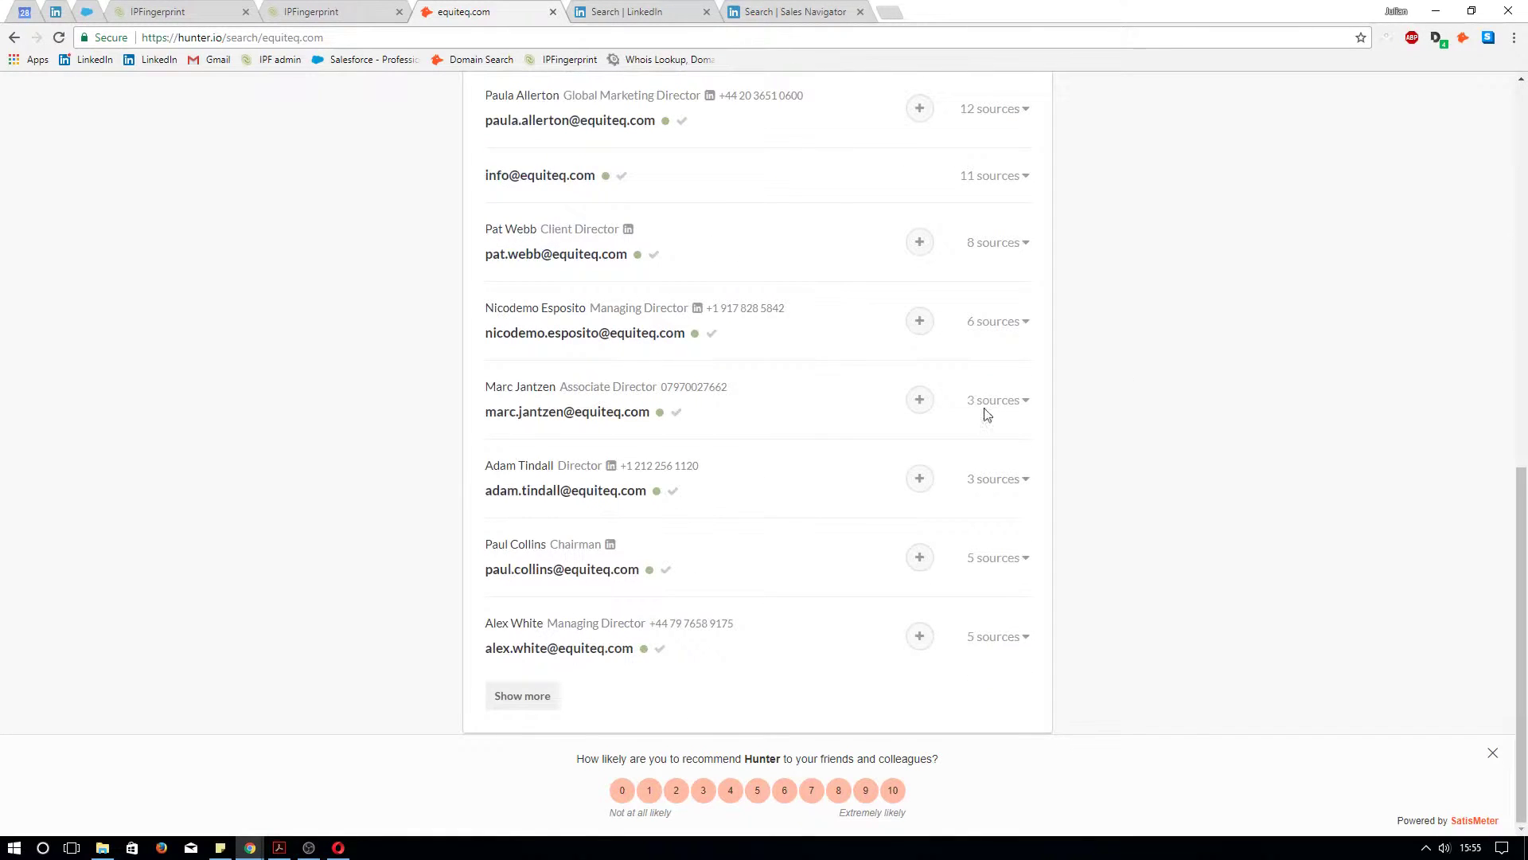
pyautogui.click(528, 702)
pyautogui.scroll(-9, 1189, 329)
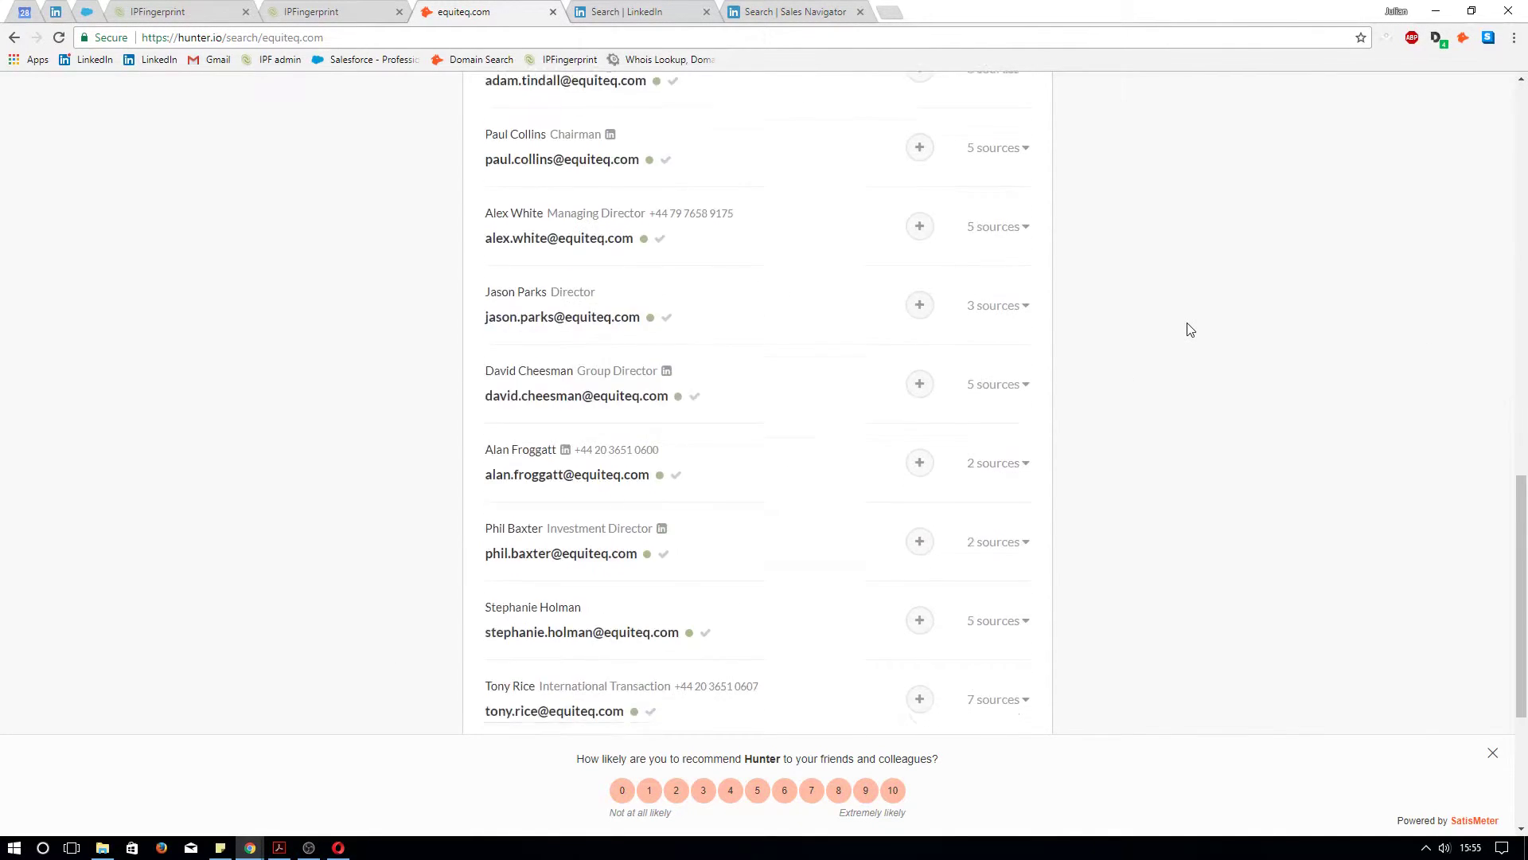
pyautogui.moveTo(697, 597)
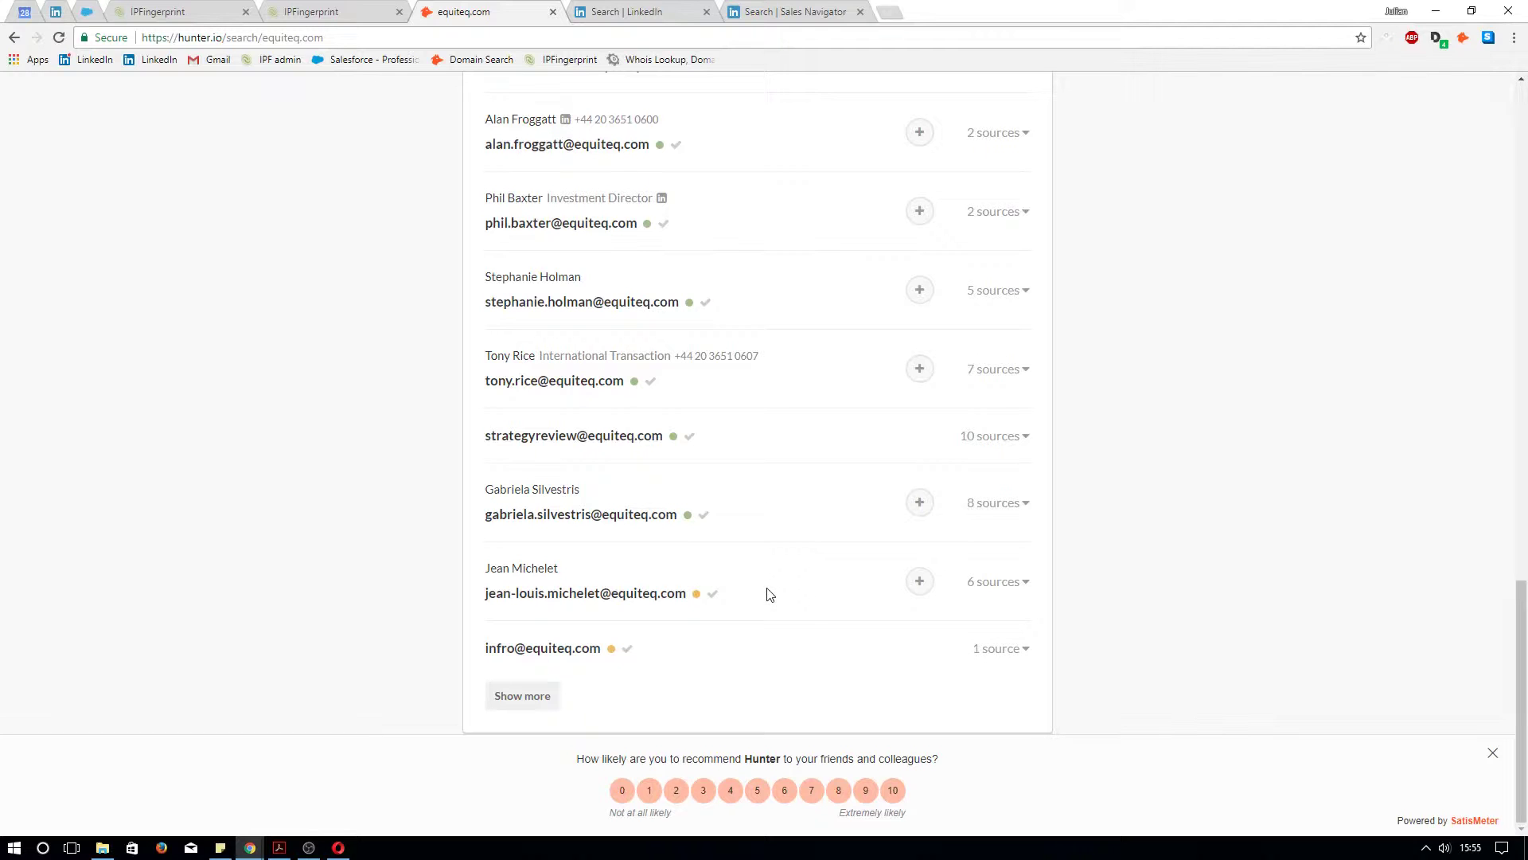
pyautogui.scroll(10, 778, 613)
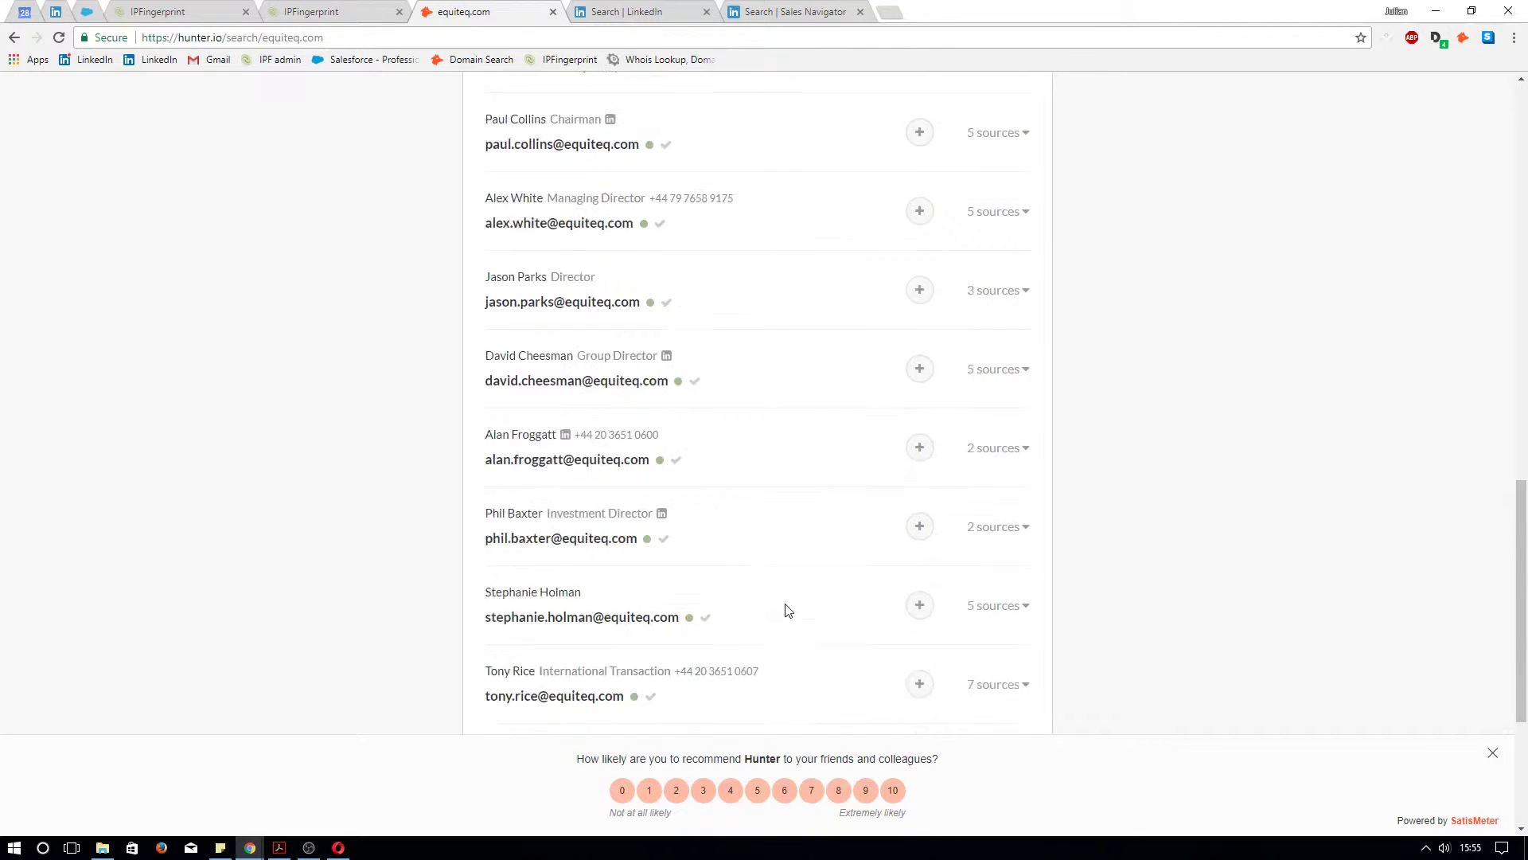
pyautogui.scroll(2, 786, 611)
pyautogui.scroll(-3, 788, 610)
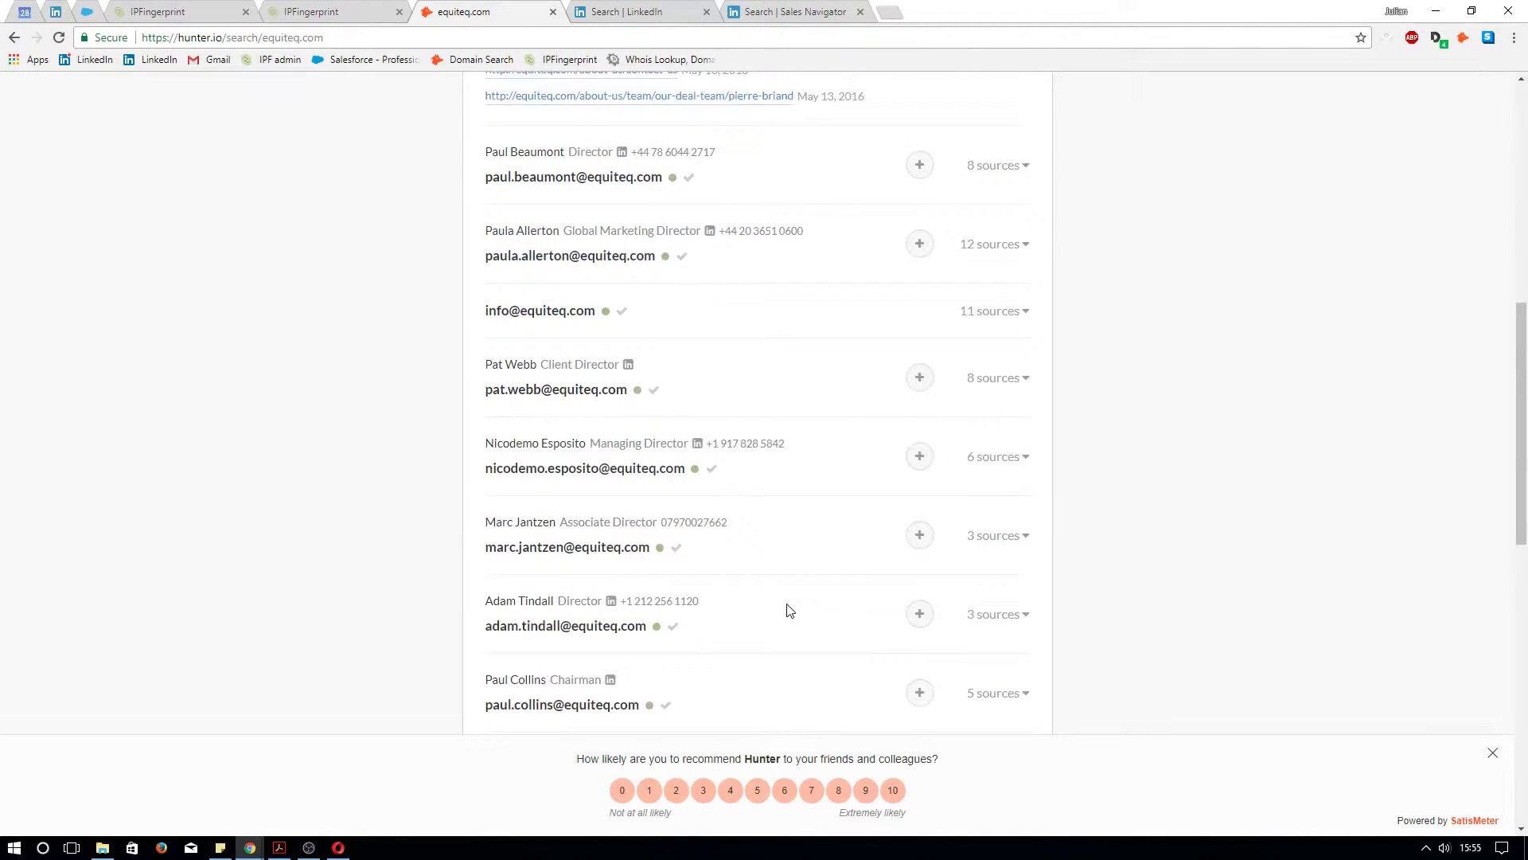
pyautogui.scroll(-2, 788, 611)
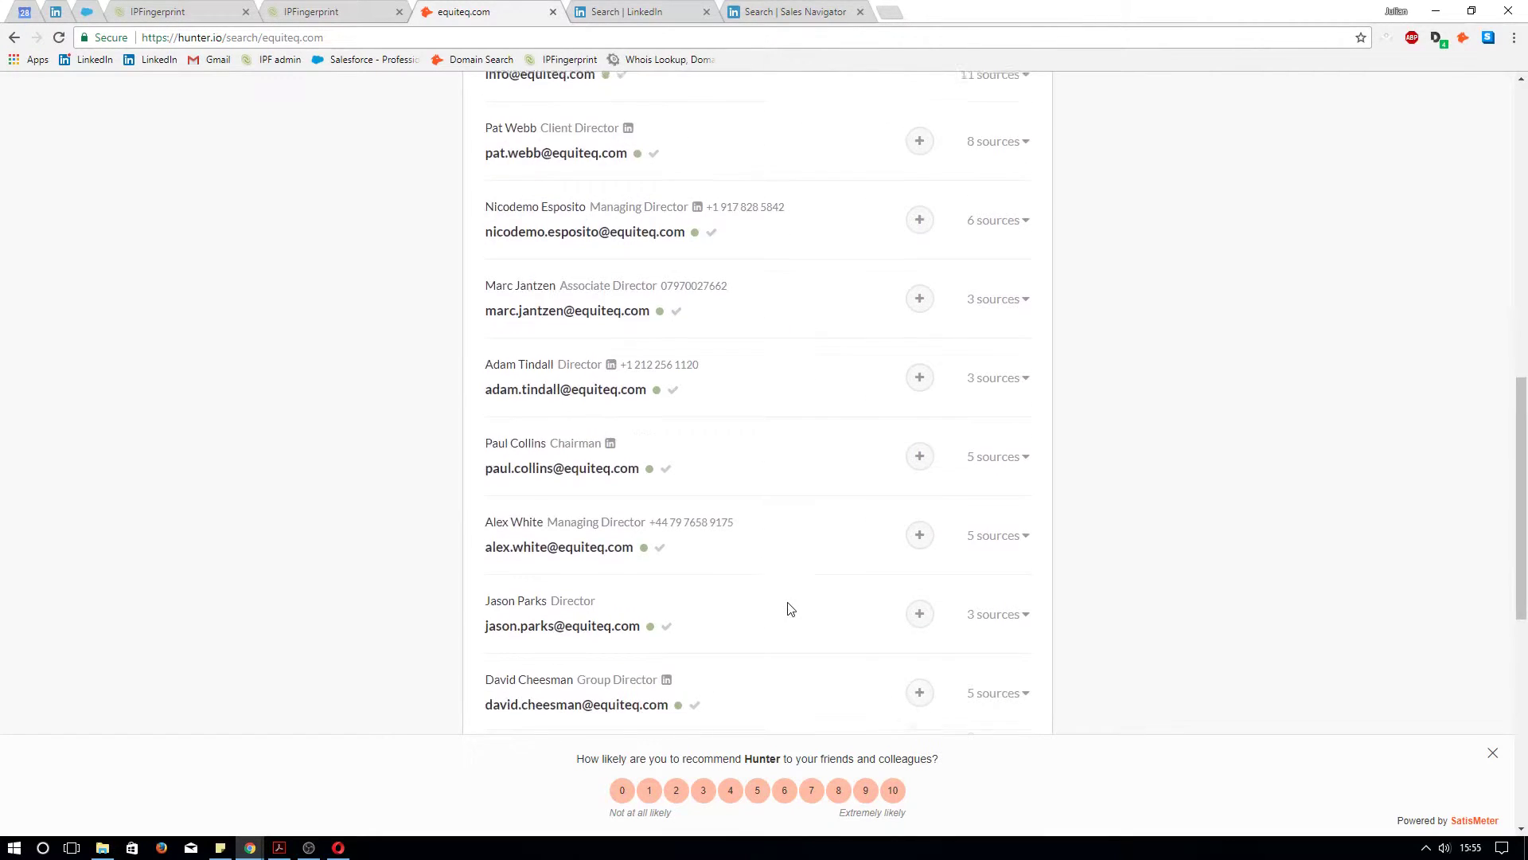
pyautogui.scroll(9, 790, 609)
pyautogui.scroll(2, 787, 605)
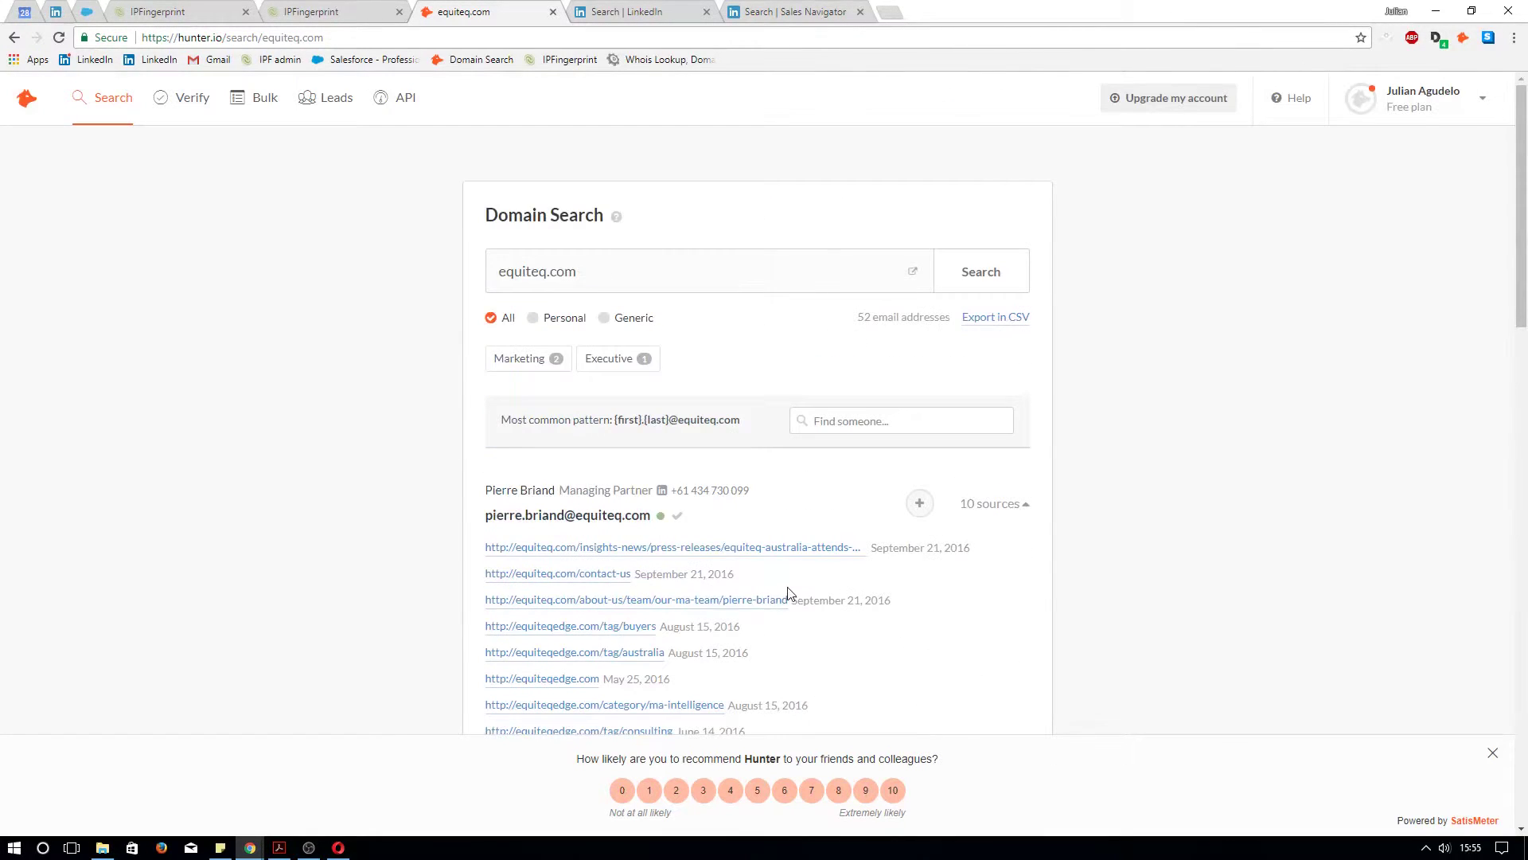
# Search equiteq.com in Hunter for the employee's full name and highlight the address, found 12 times
pyautogui.click(860, 421)
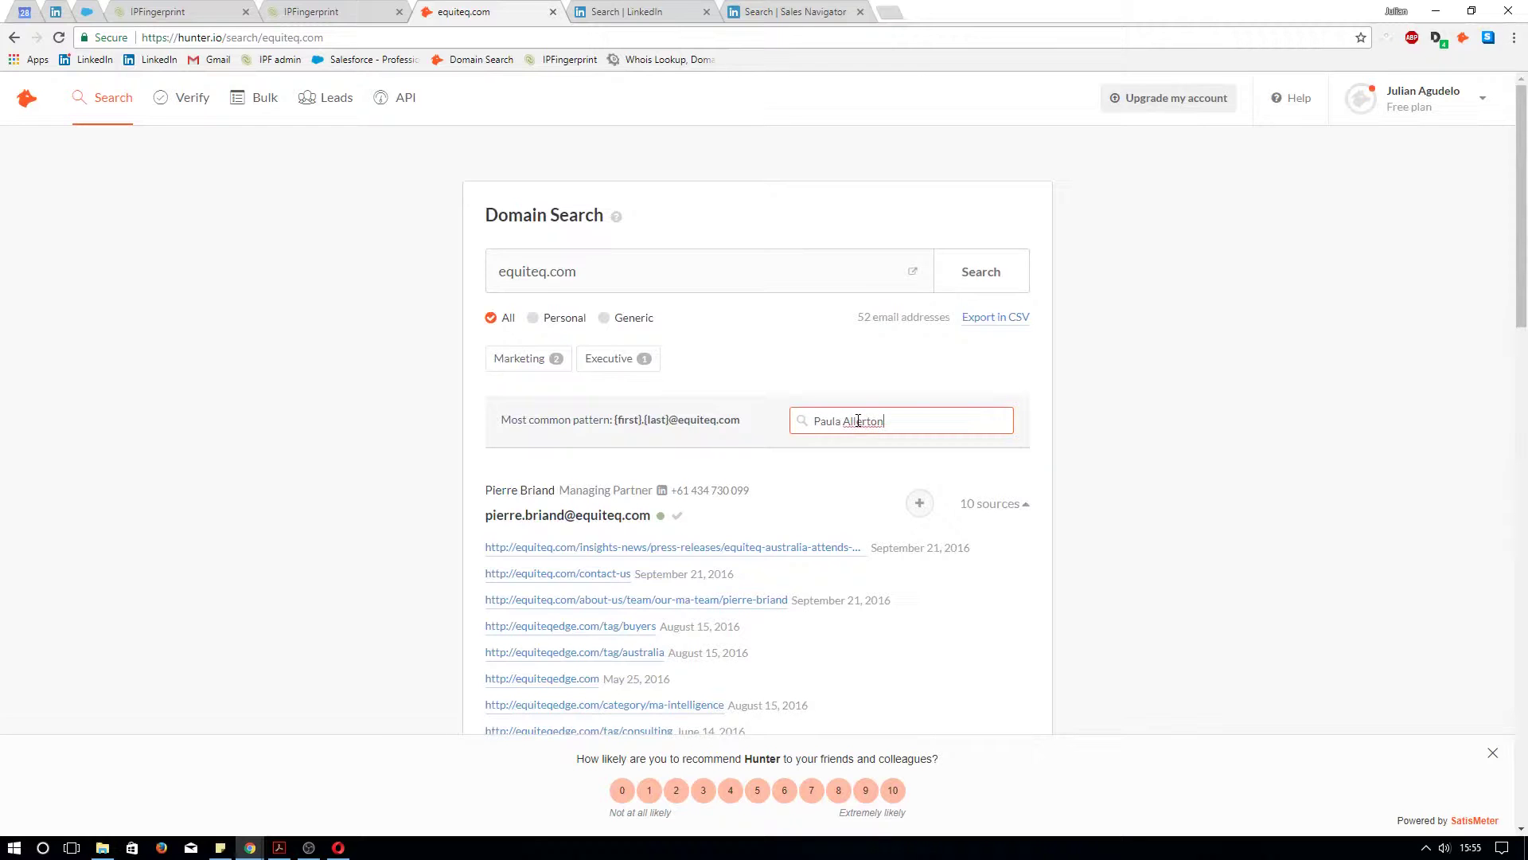
pyautogui.press('Return')
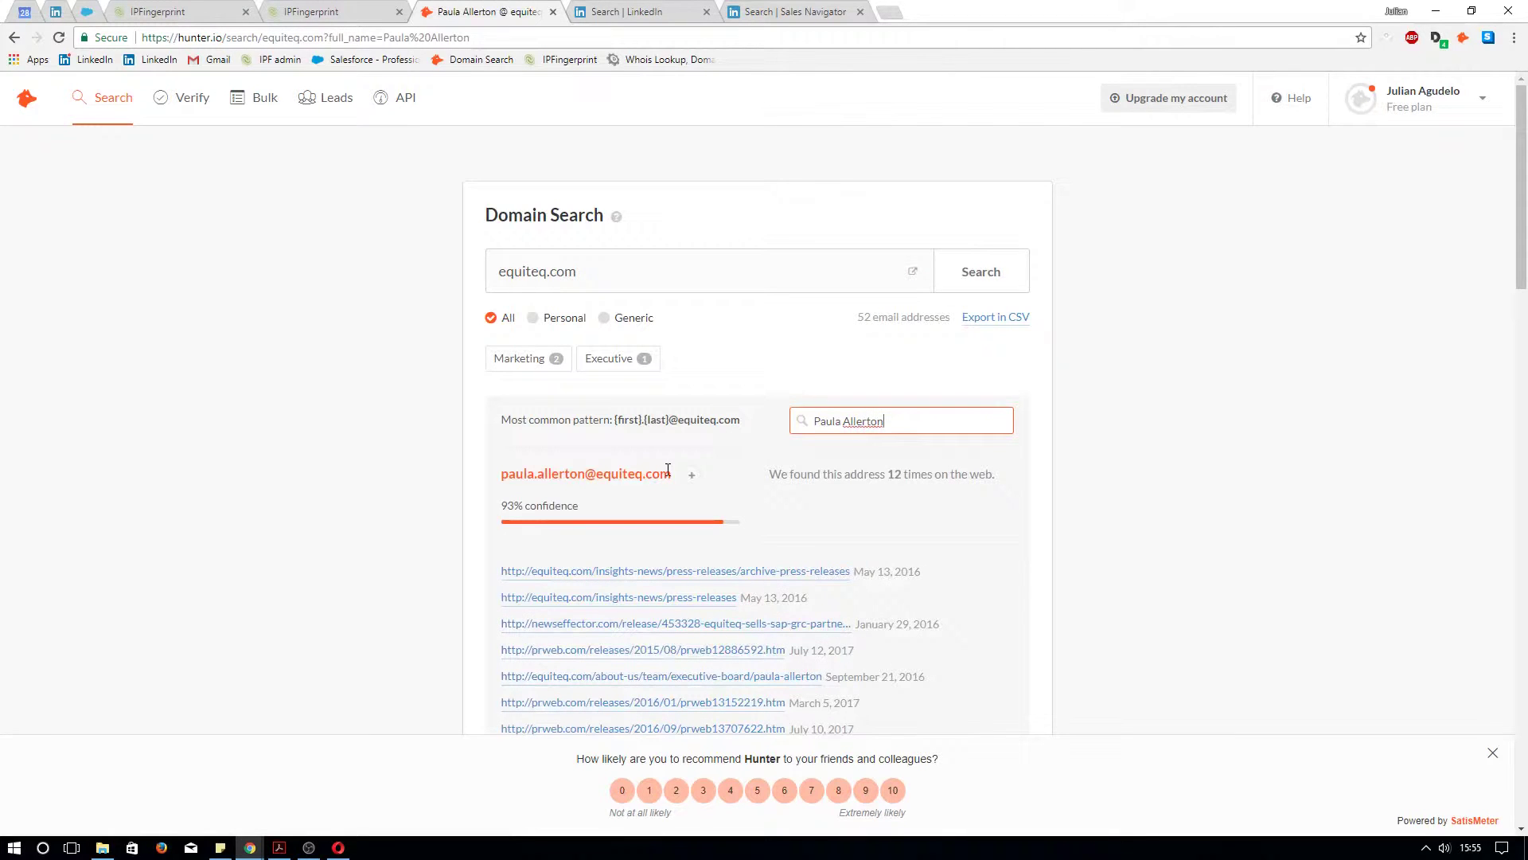
pyautogui.moveTo(673, 476); pyautogui.dragTo(498, 476)
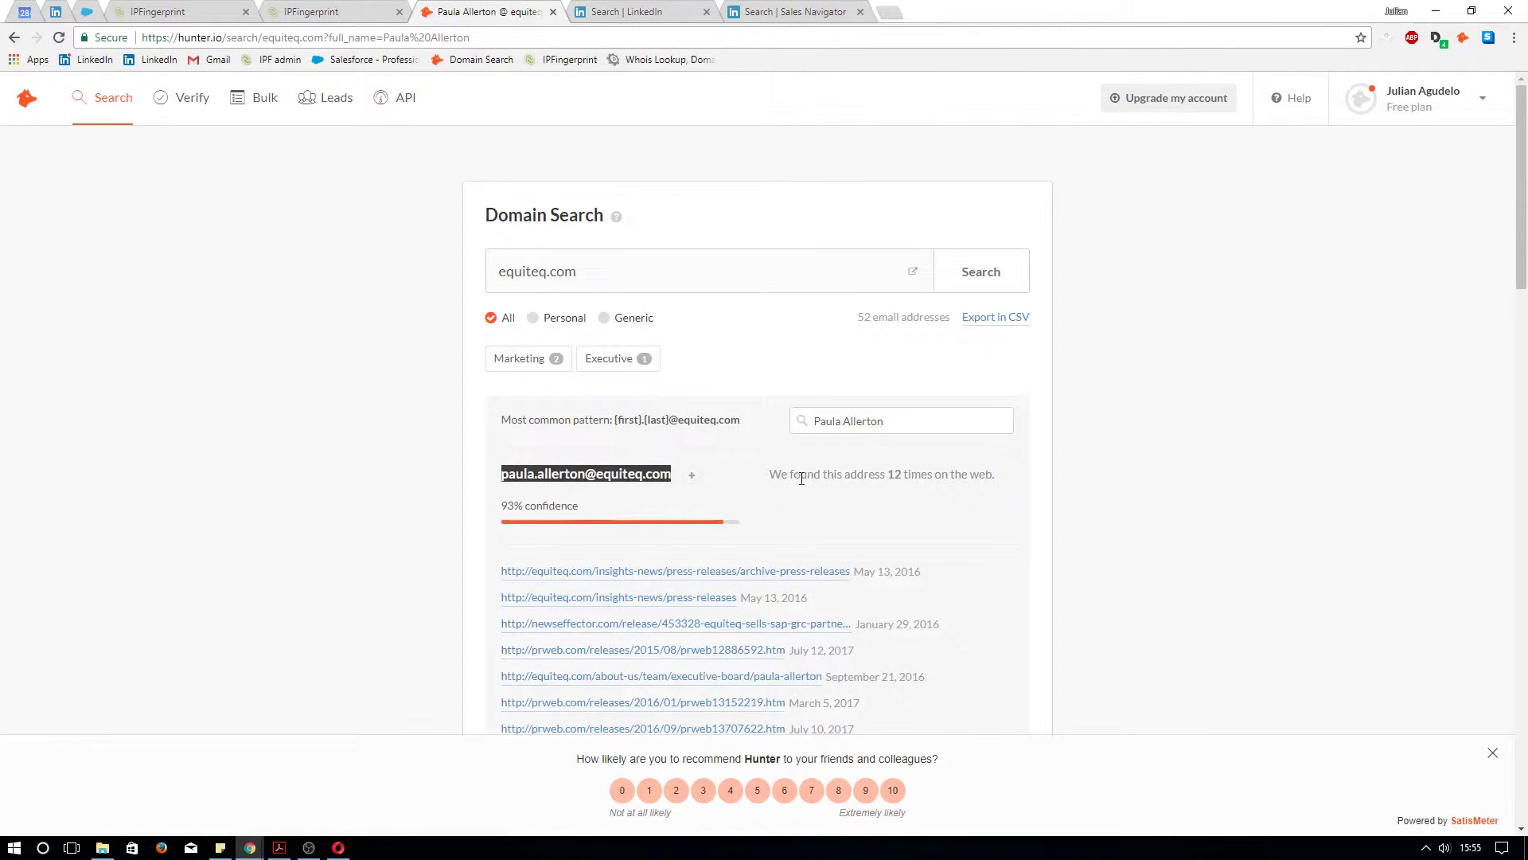
pyautogui.click(776, 473)
pyautogui.moveTo(776, 473); pyautogui.dragTo(1011, 475)
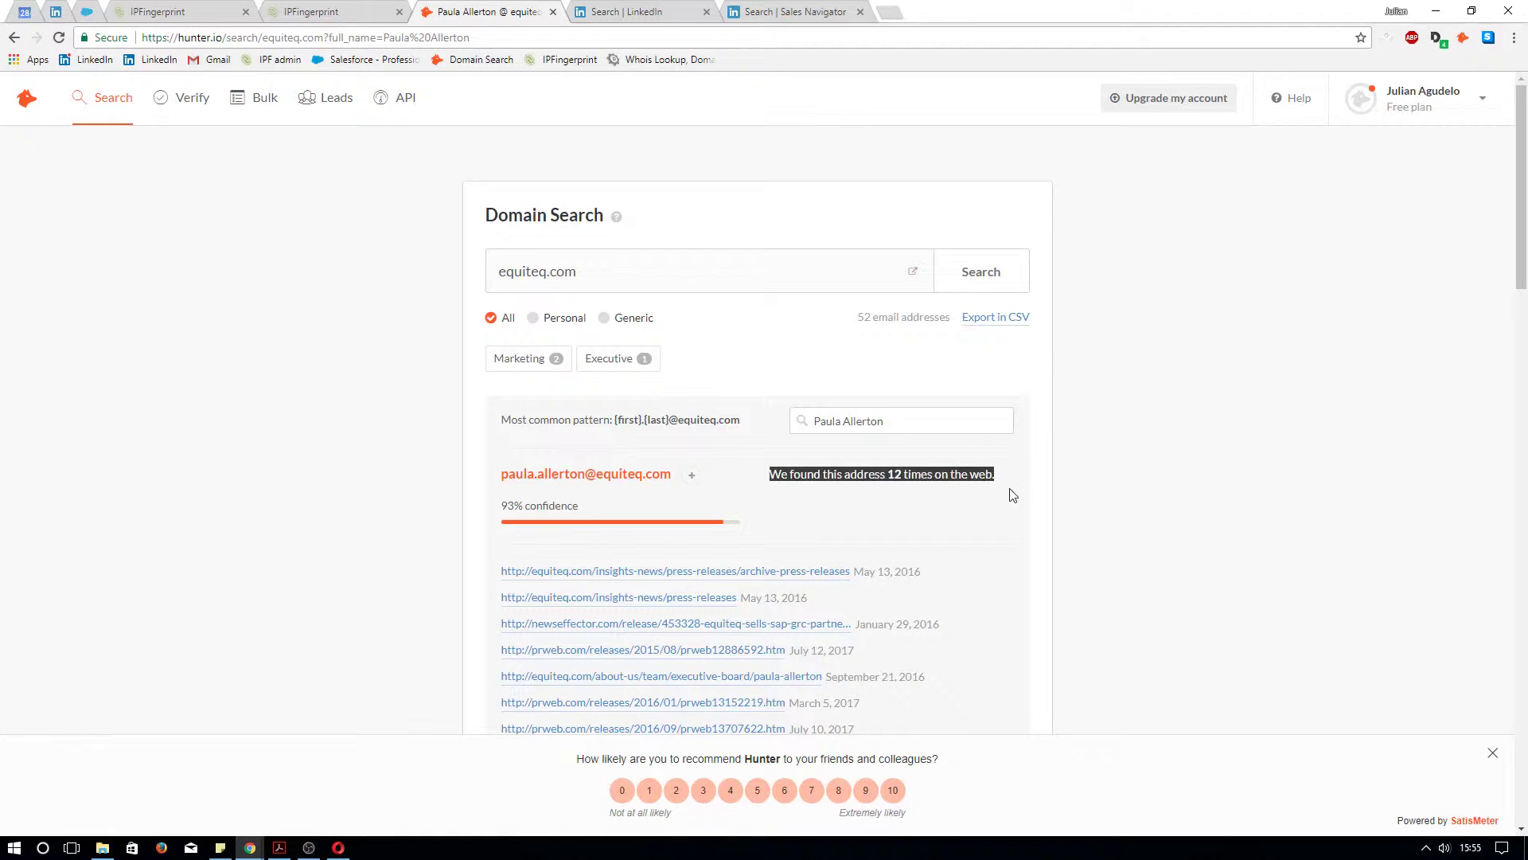
# Review the address's listed web sources and highlight the 93%-confidence email again
pyautogui.scroll(-4, 916, 627)
pyautogui.moveTo(951, 555); pyautogui.dragTo(488, 245)
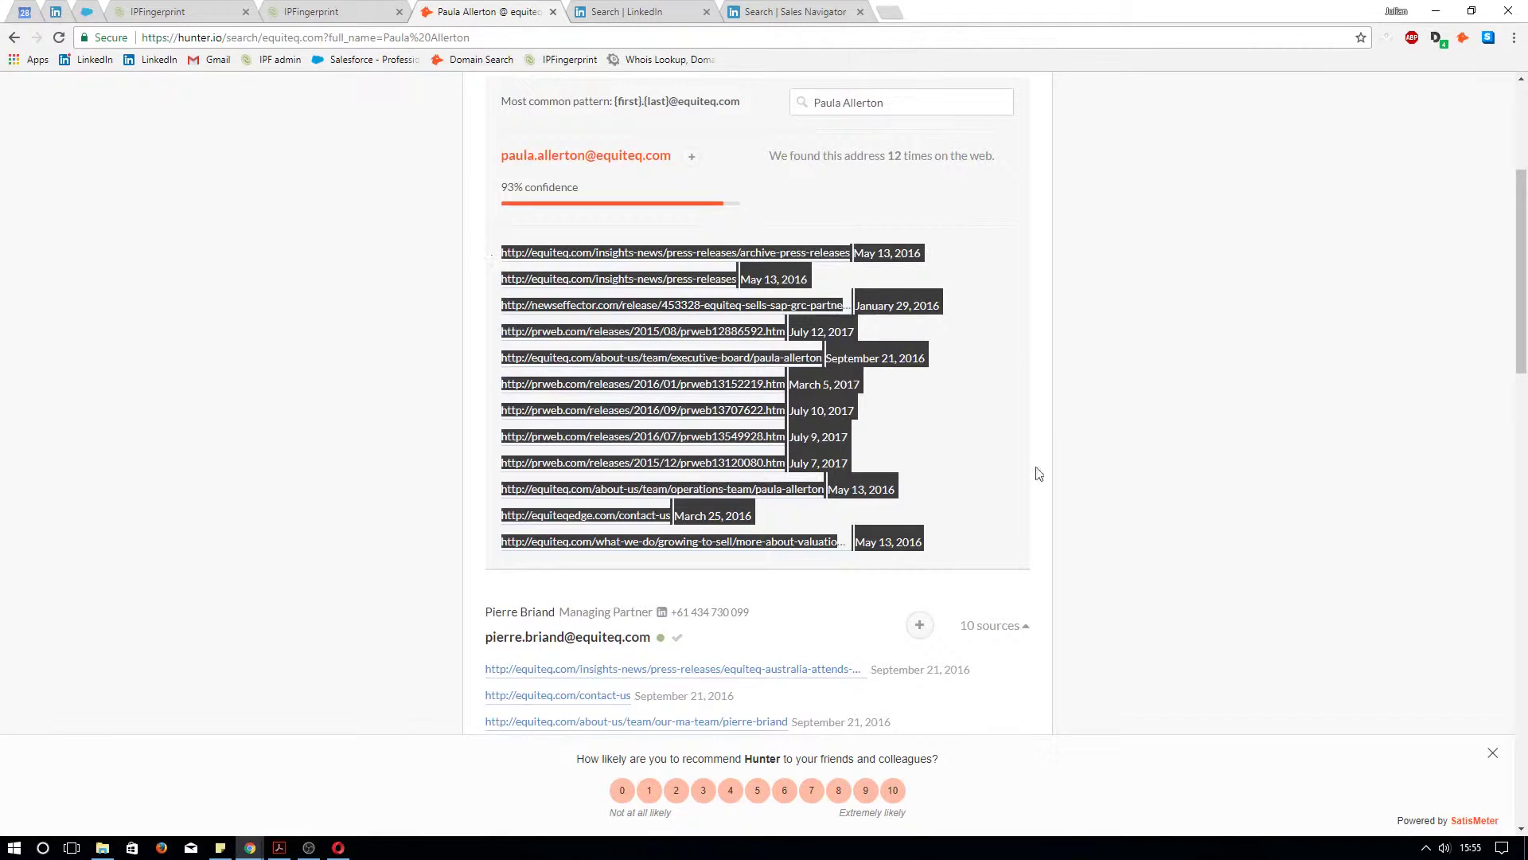
pyautogui.scroll(3, 1027, 469)
pyautogui.scroll(1, 1021, 462)
pyautogui.click(811, 368)
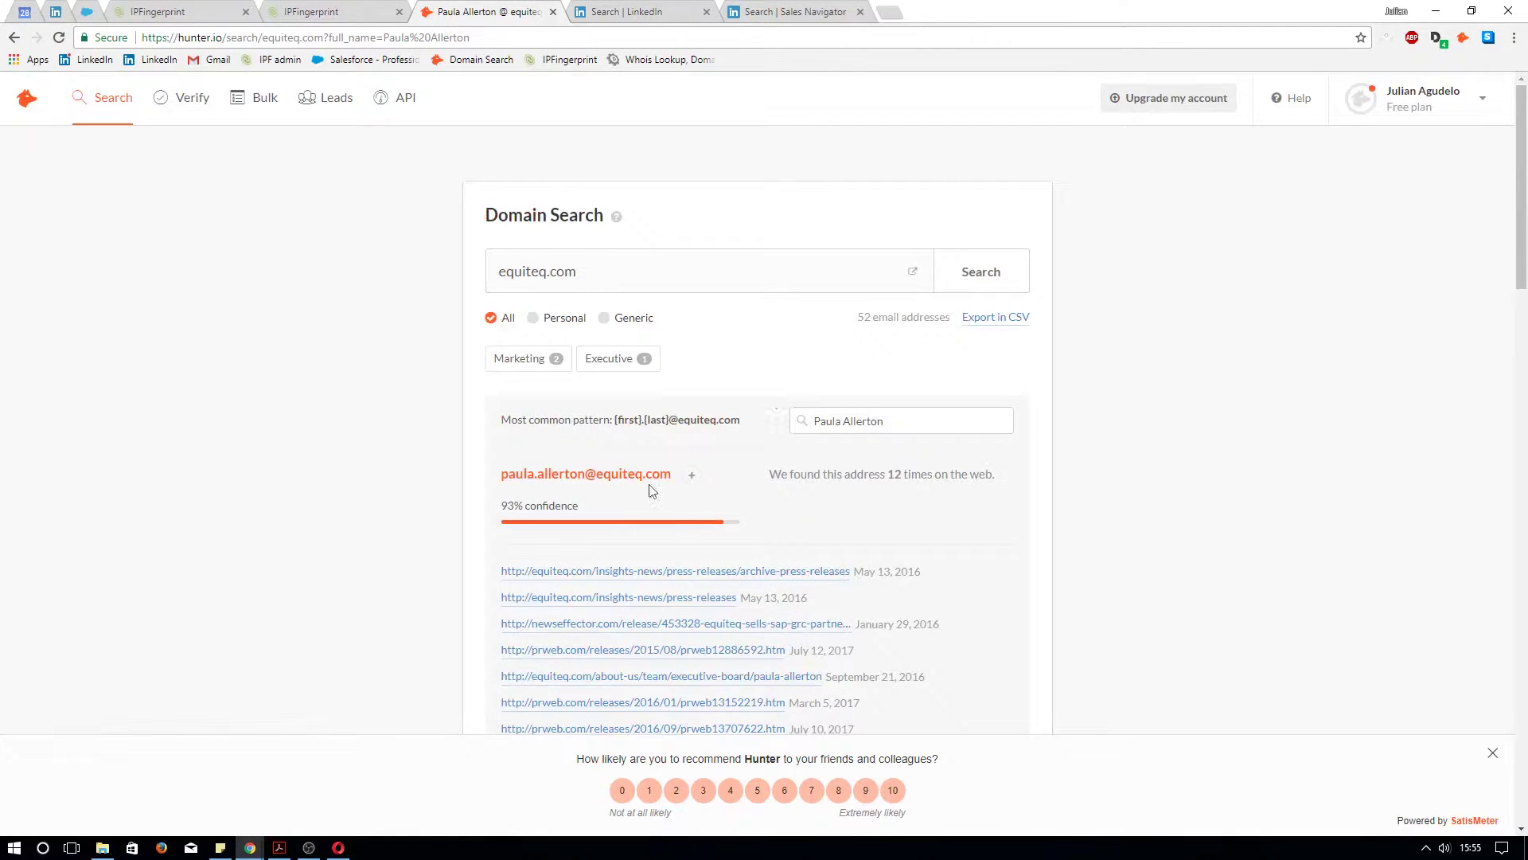
pyautogui.moveTo(681, 477); pyautogui.dragTo(495, 477)
pyautogui.hotkey('ctrl', 'c')
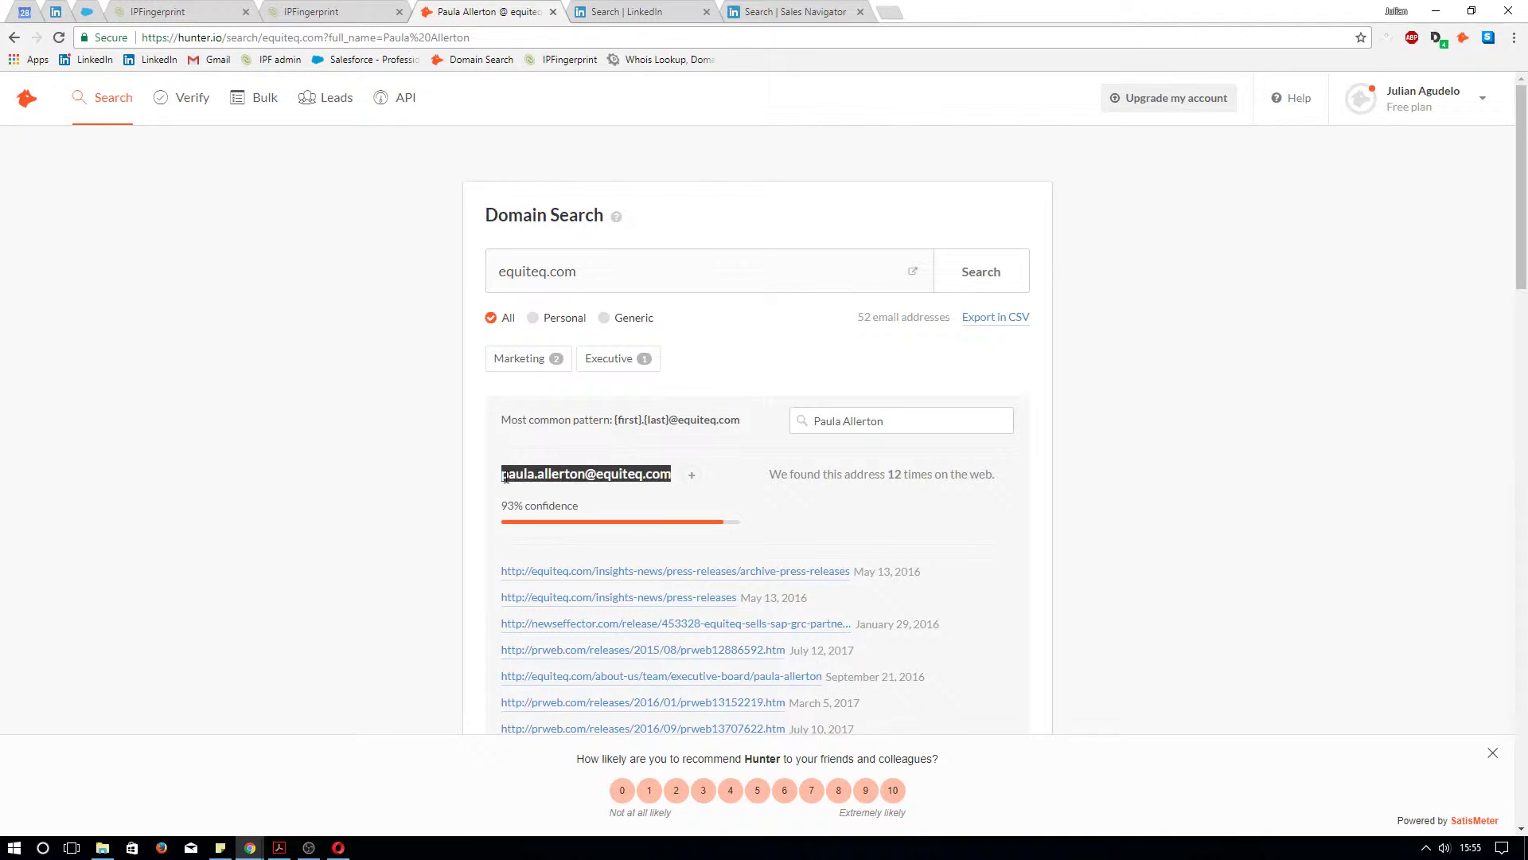
pyautogui.click(809, 330)
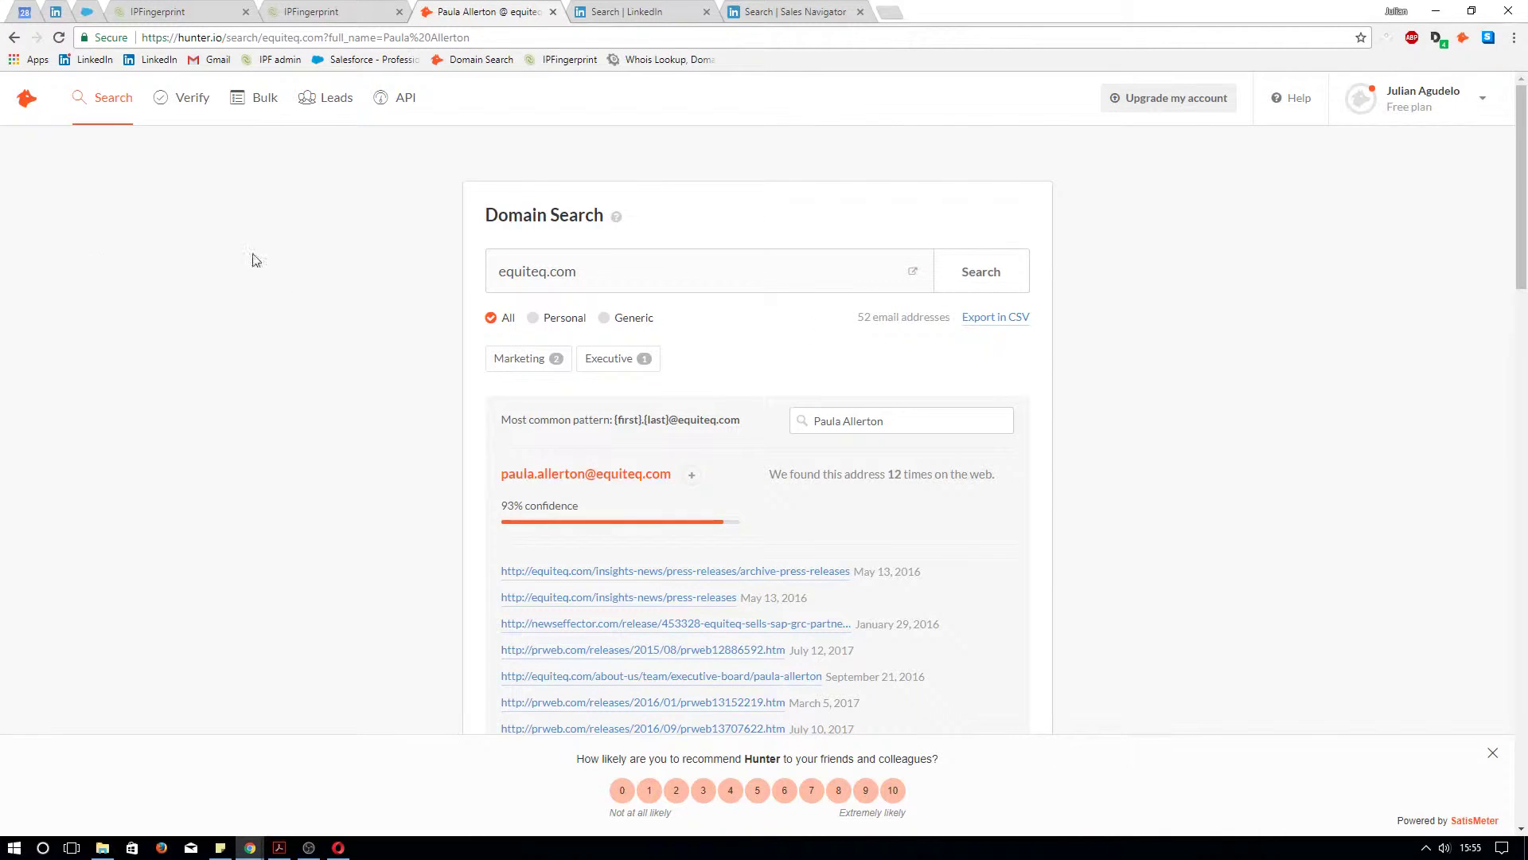
# Verify the employee's email in Hunter and highlight the valid result, gibberish and format checks
pyautogui.click(186, 105)
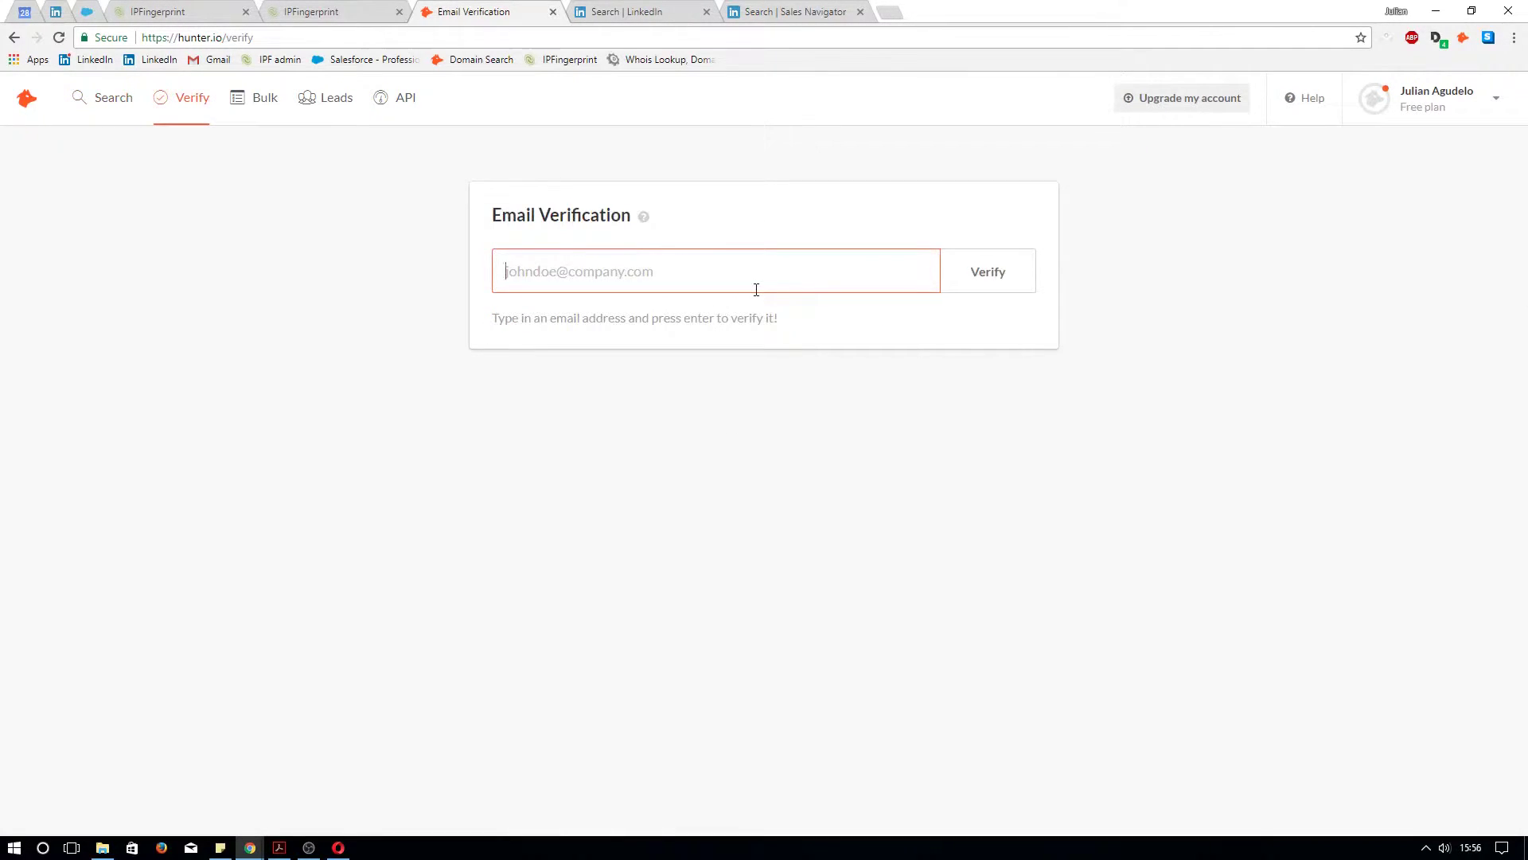
pyautogui.hotkey('ctrl', 'v')
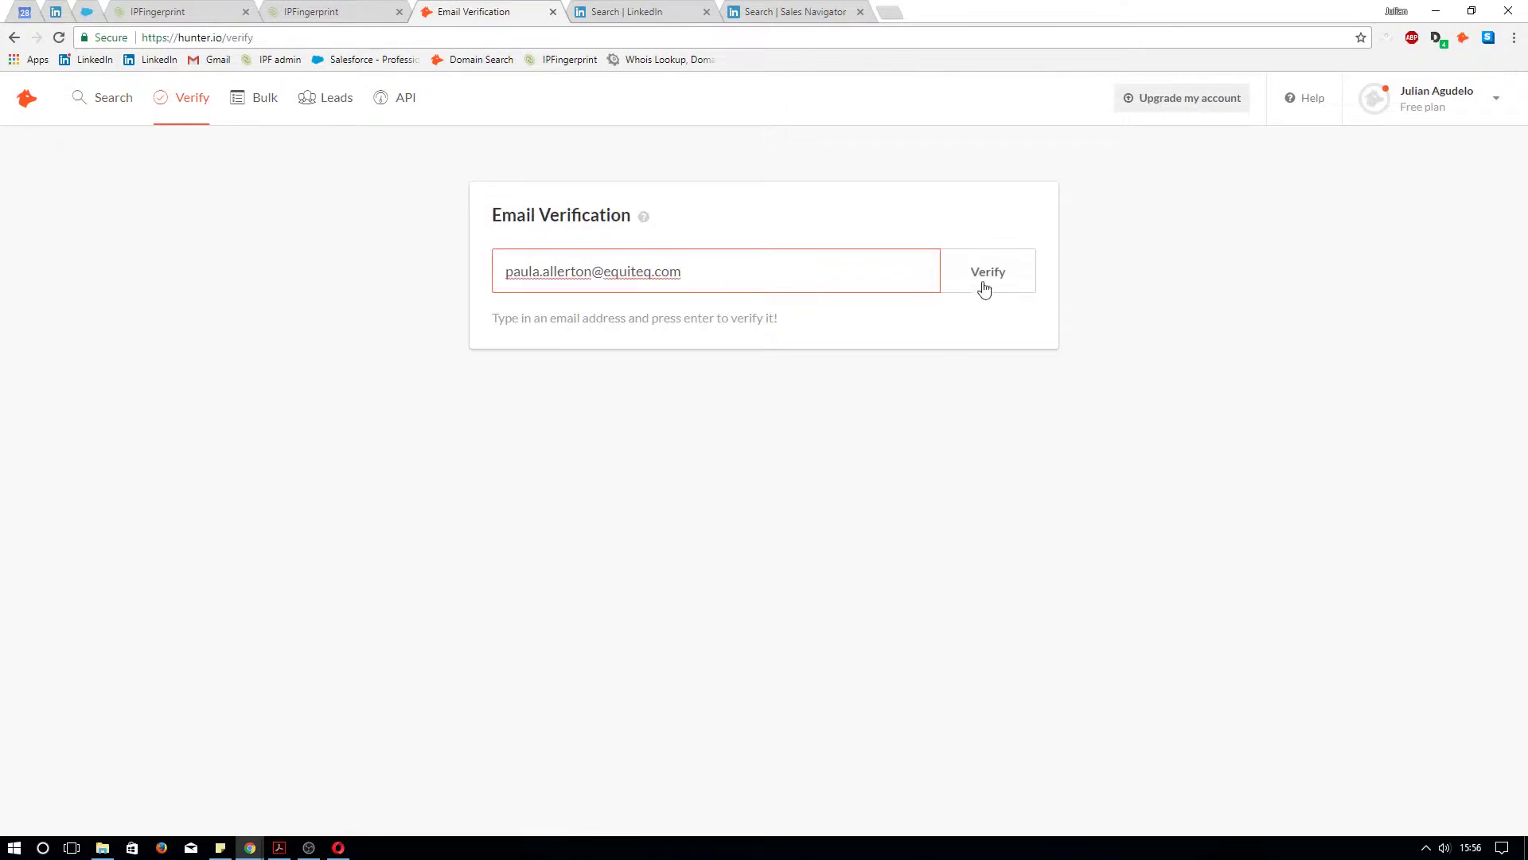
pyautogui.click(991, 282)
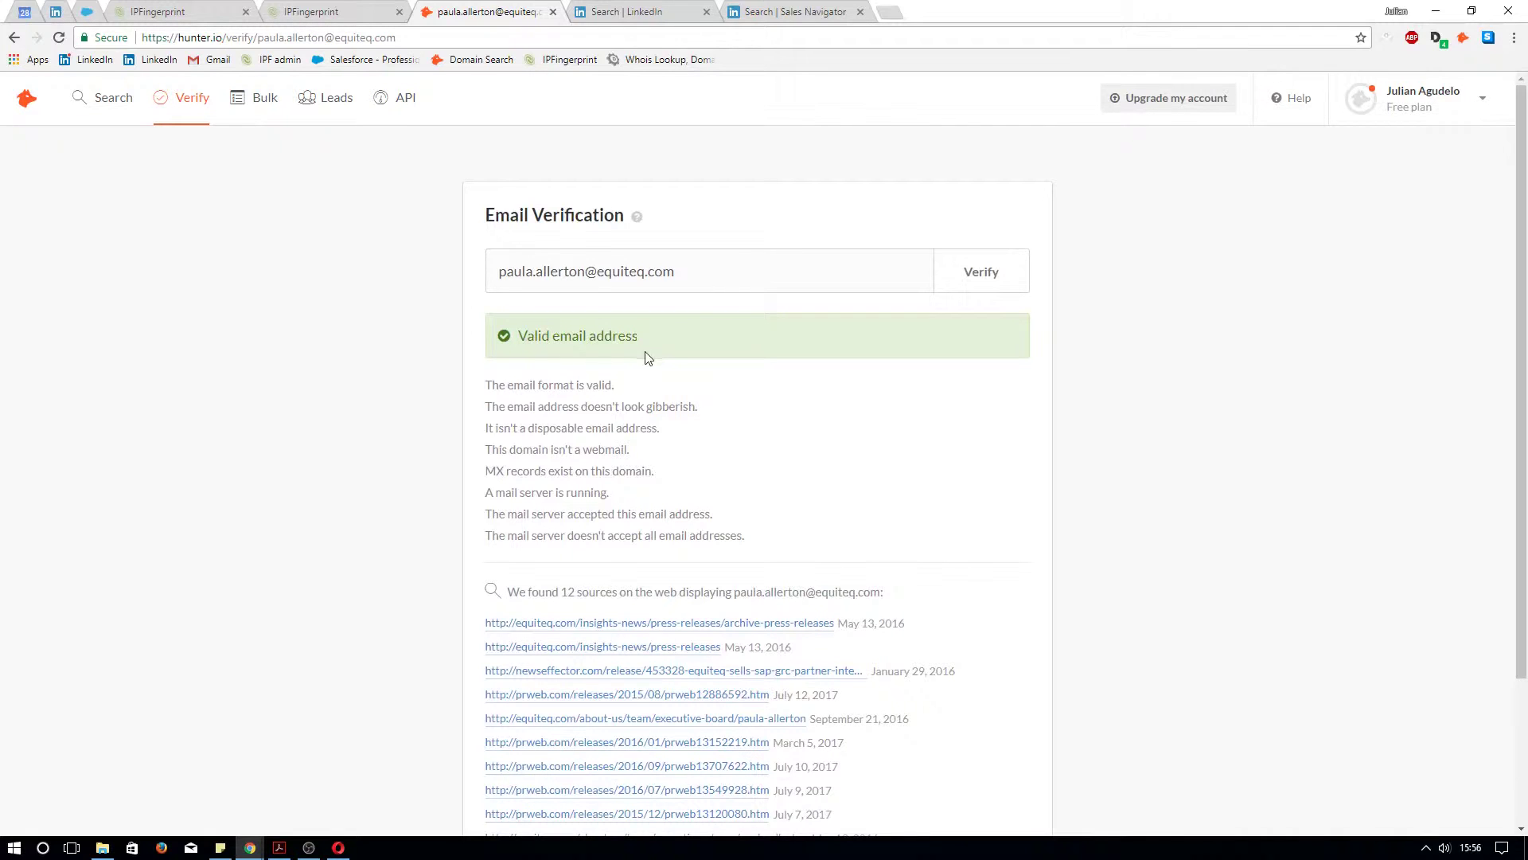
pyautogui.moveTo(642, 335); pyautogui.dragTo(518, 335)
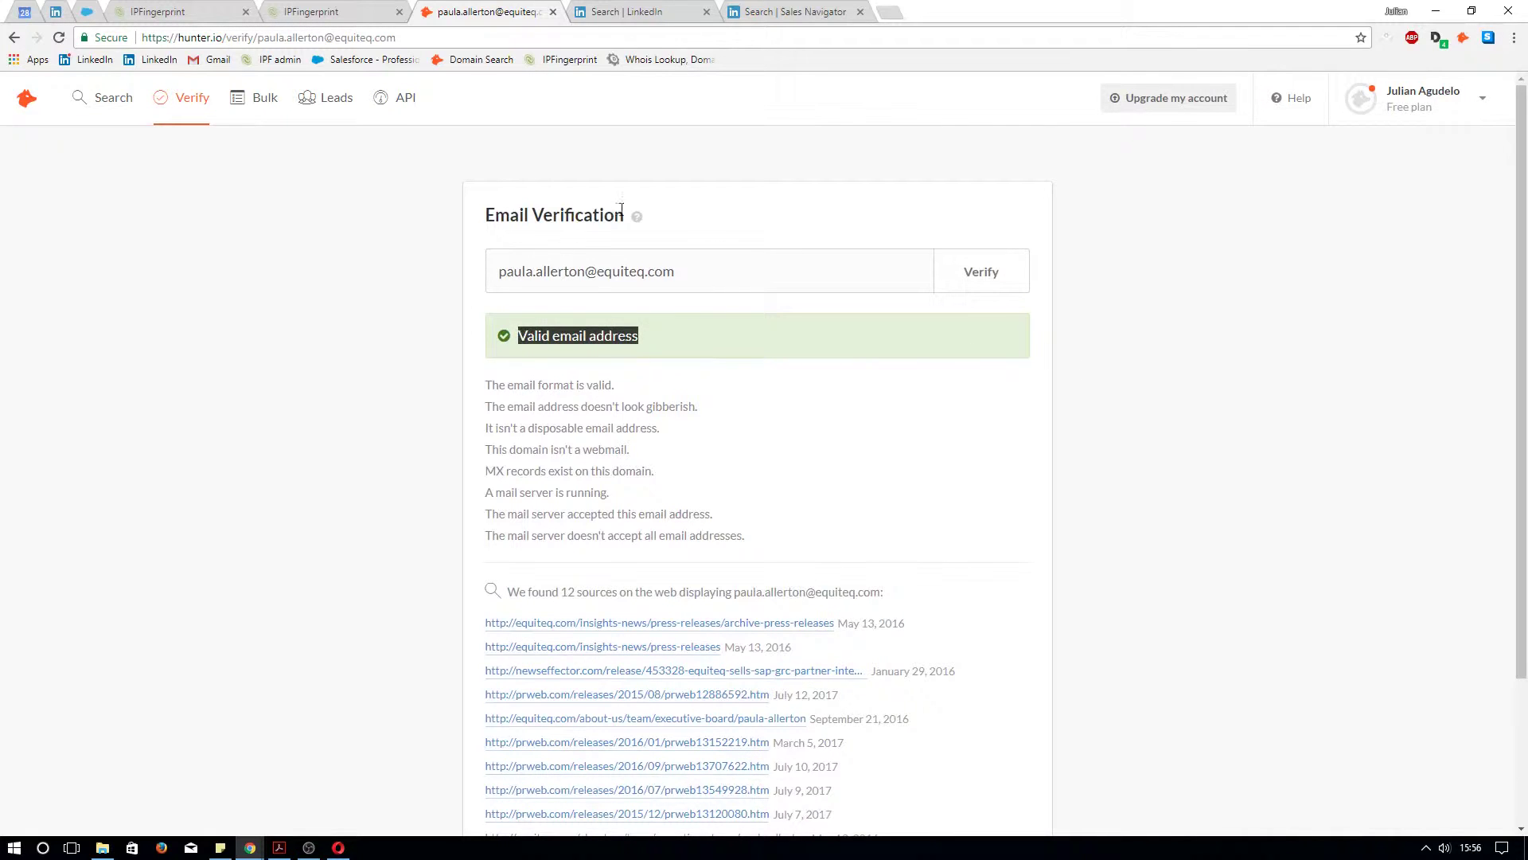
pyautogui.moveTo(719, 408); pyautogui.dragTo(479, 408)
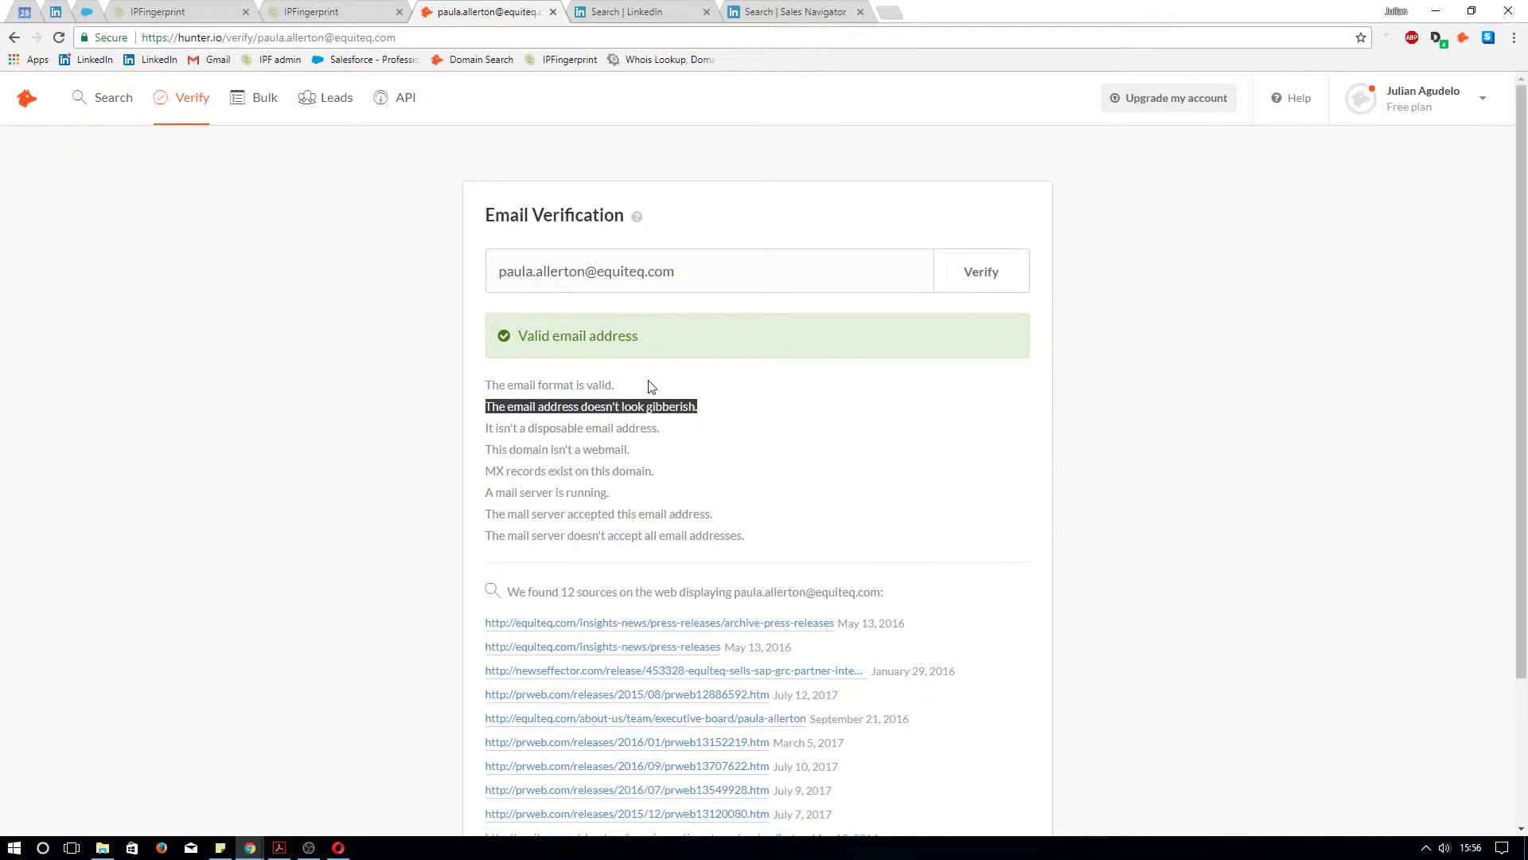
pyautogui.moveTo(629, 385); pyautogui.dragTo(487, 388)
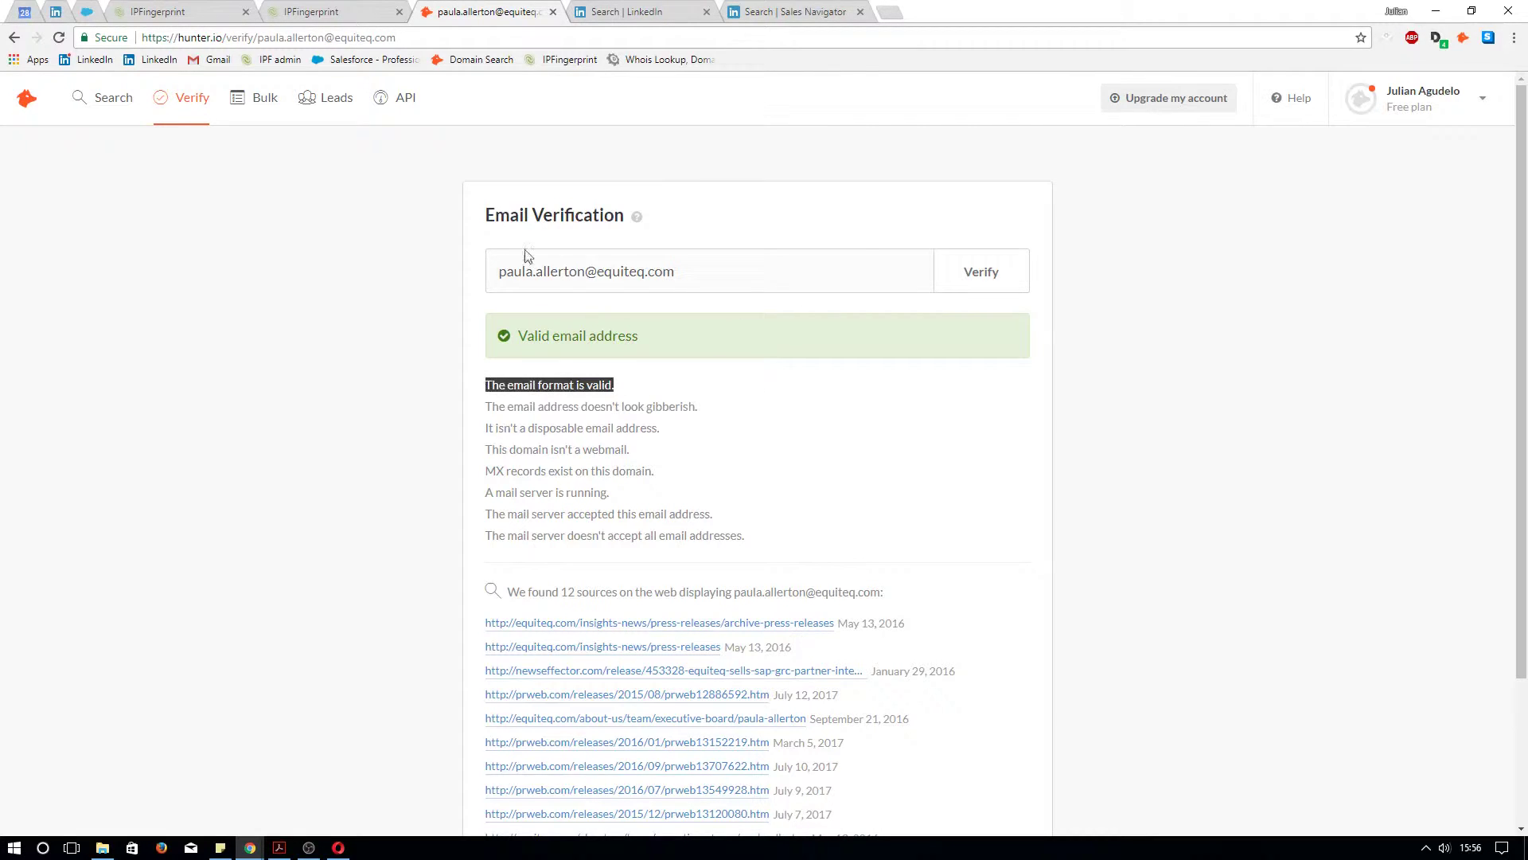
# Delete one letter from the address, verify it as invalid, then clear the field
pyautogui.click(565, 275)
pyautogui.press('BackSpace')
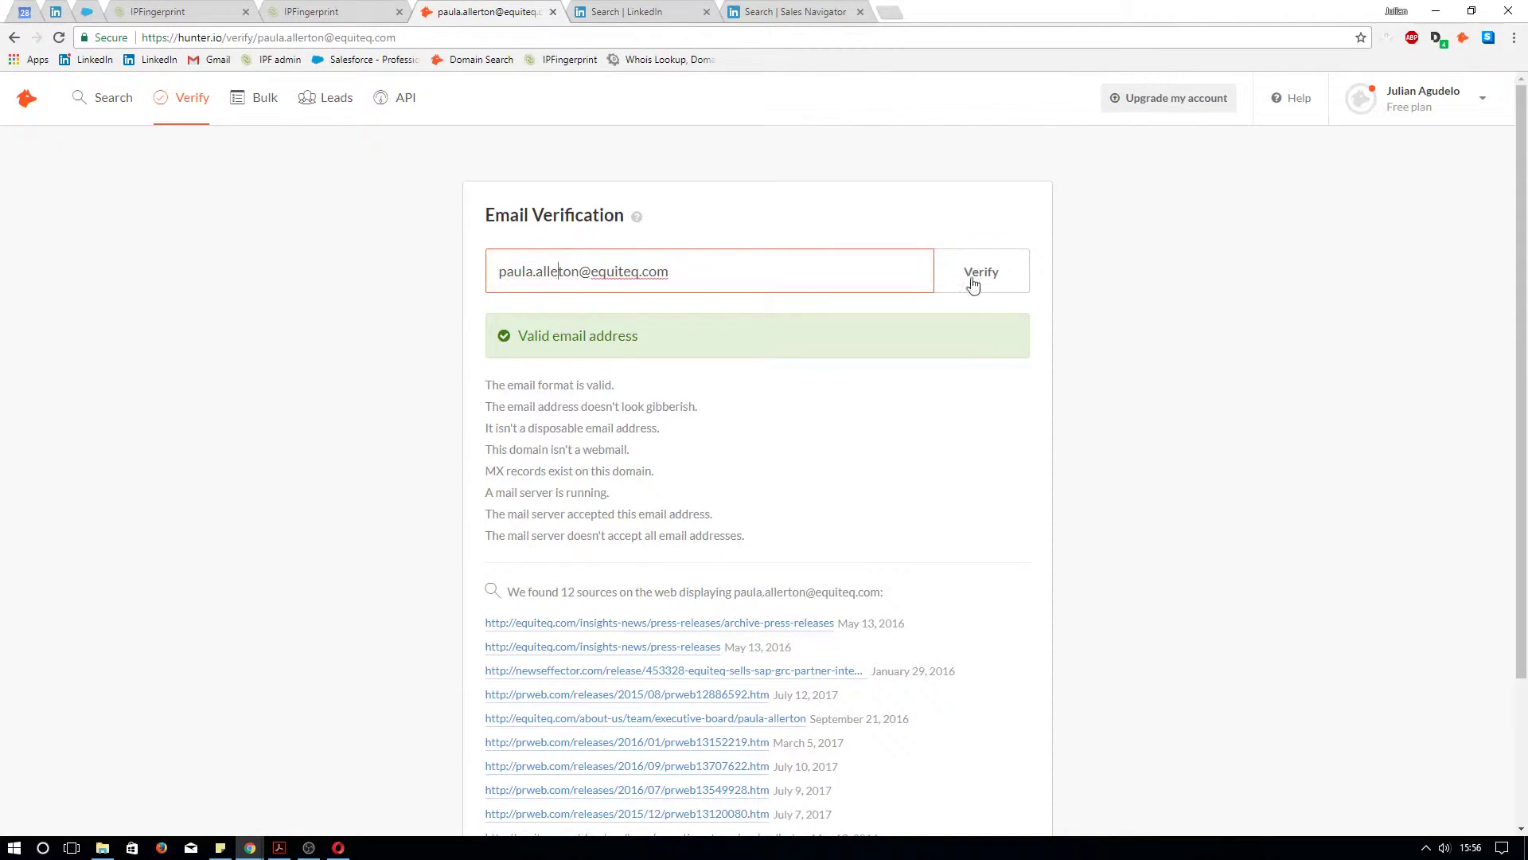
pyautogui.click(974, 278)
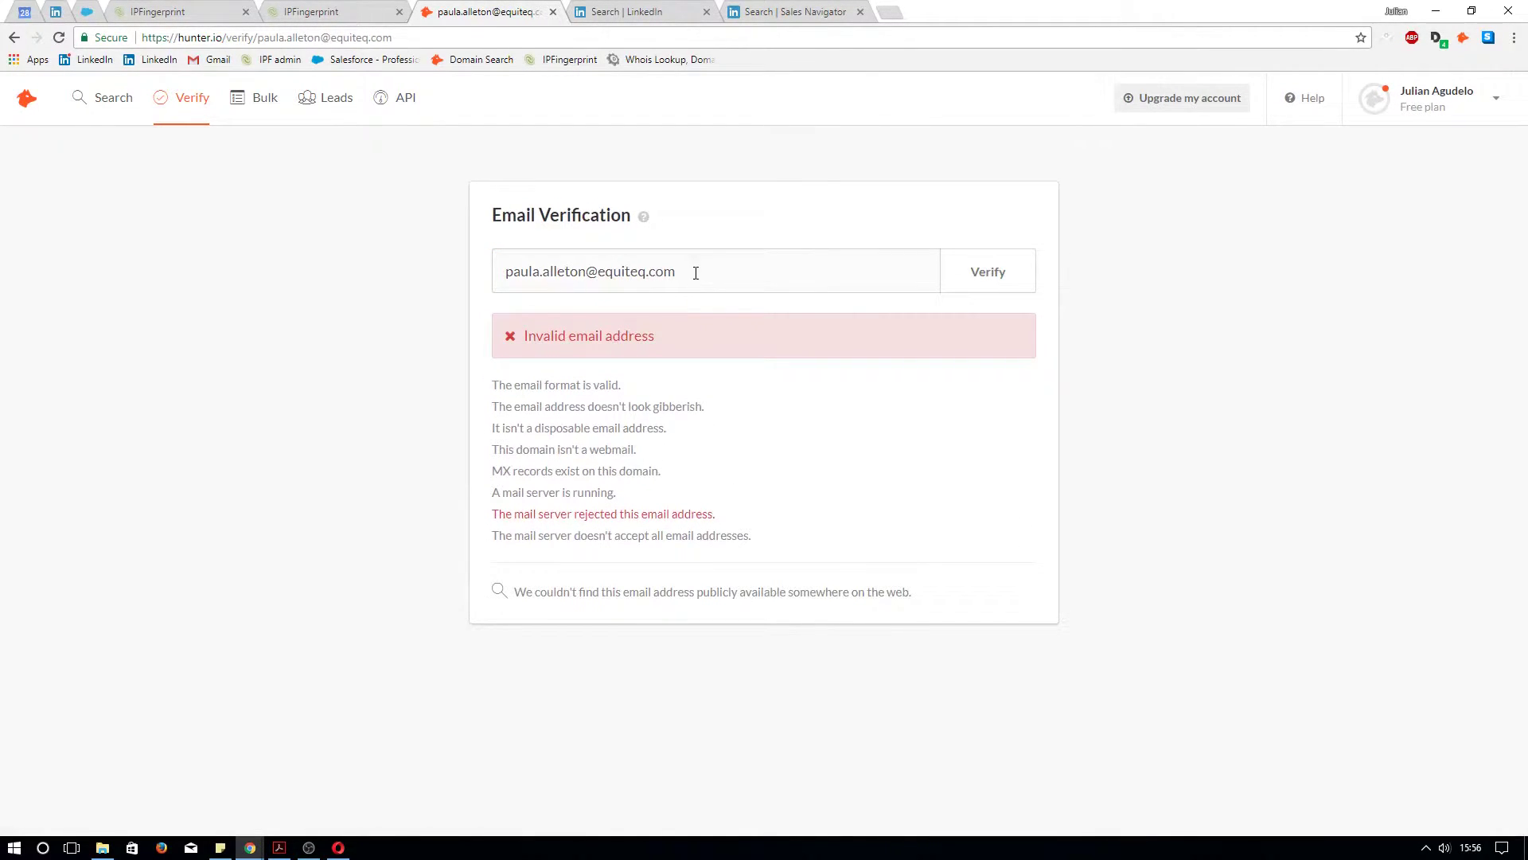
pyautogui.moveTo(686, 275); pyautogui.dragTo(476, 268)
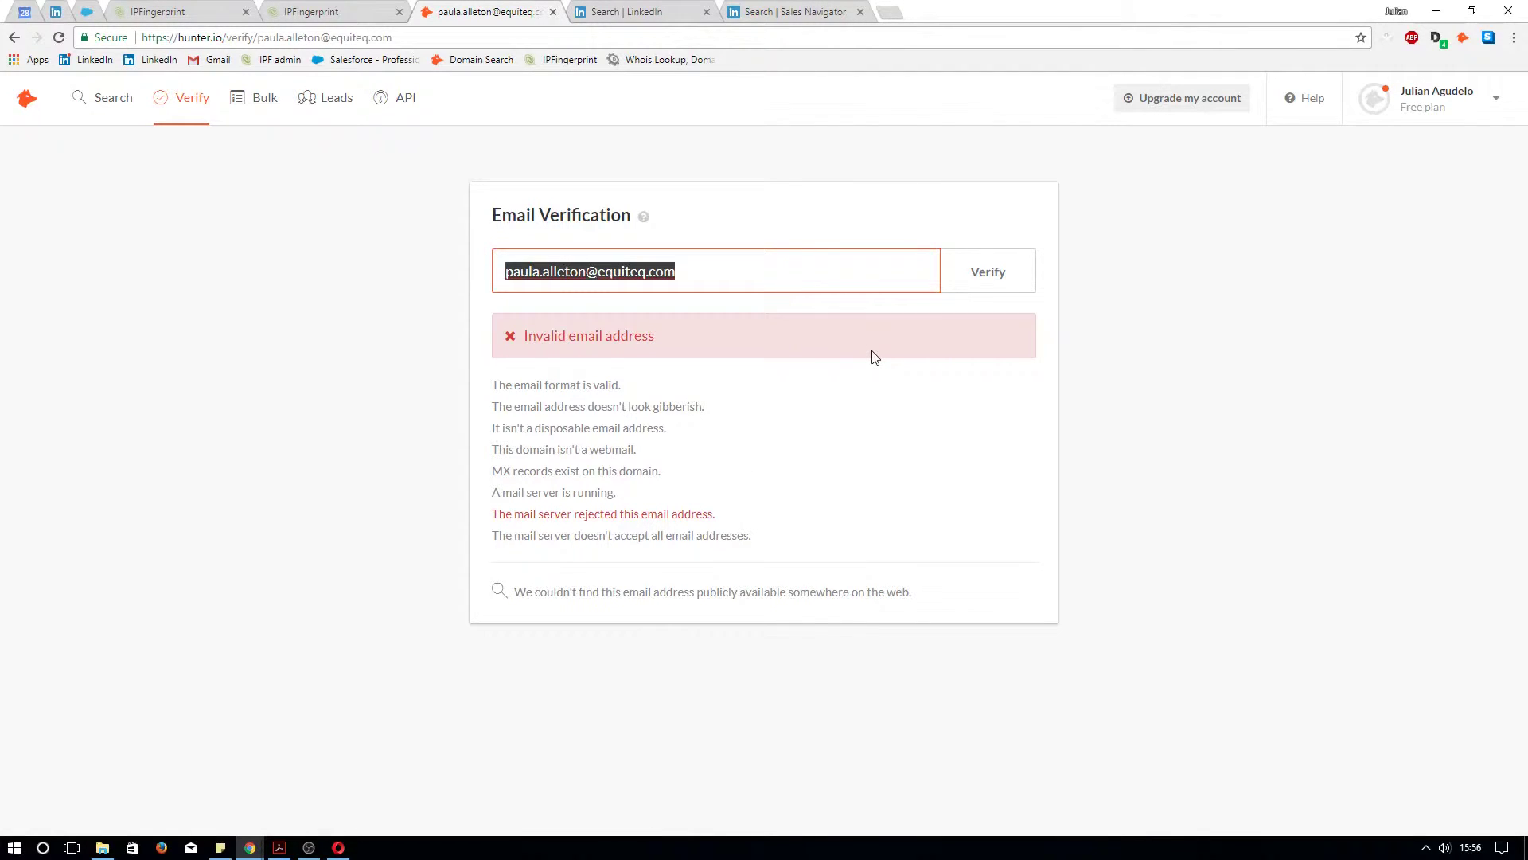
pyautogui.press('BackSpace')
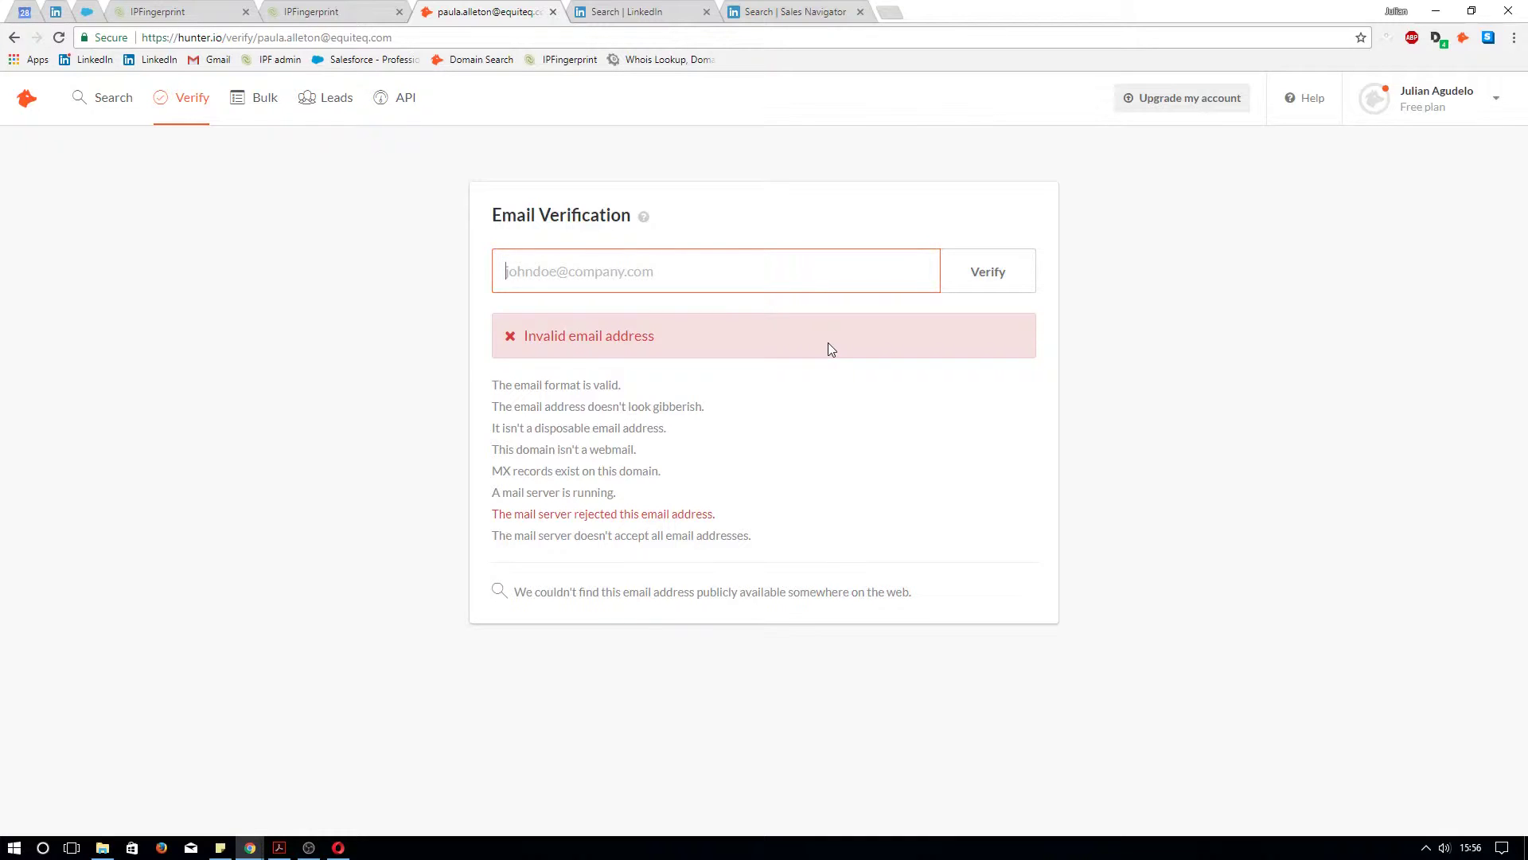
# Scroll through the Equiteq LinkedIn employee results, then switch to Sales Navigator's Advanced Lead Search
pyautogui.click(613, 12)
pyautogui.click(183, 568)
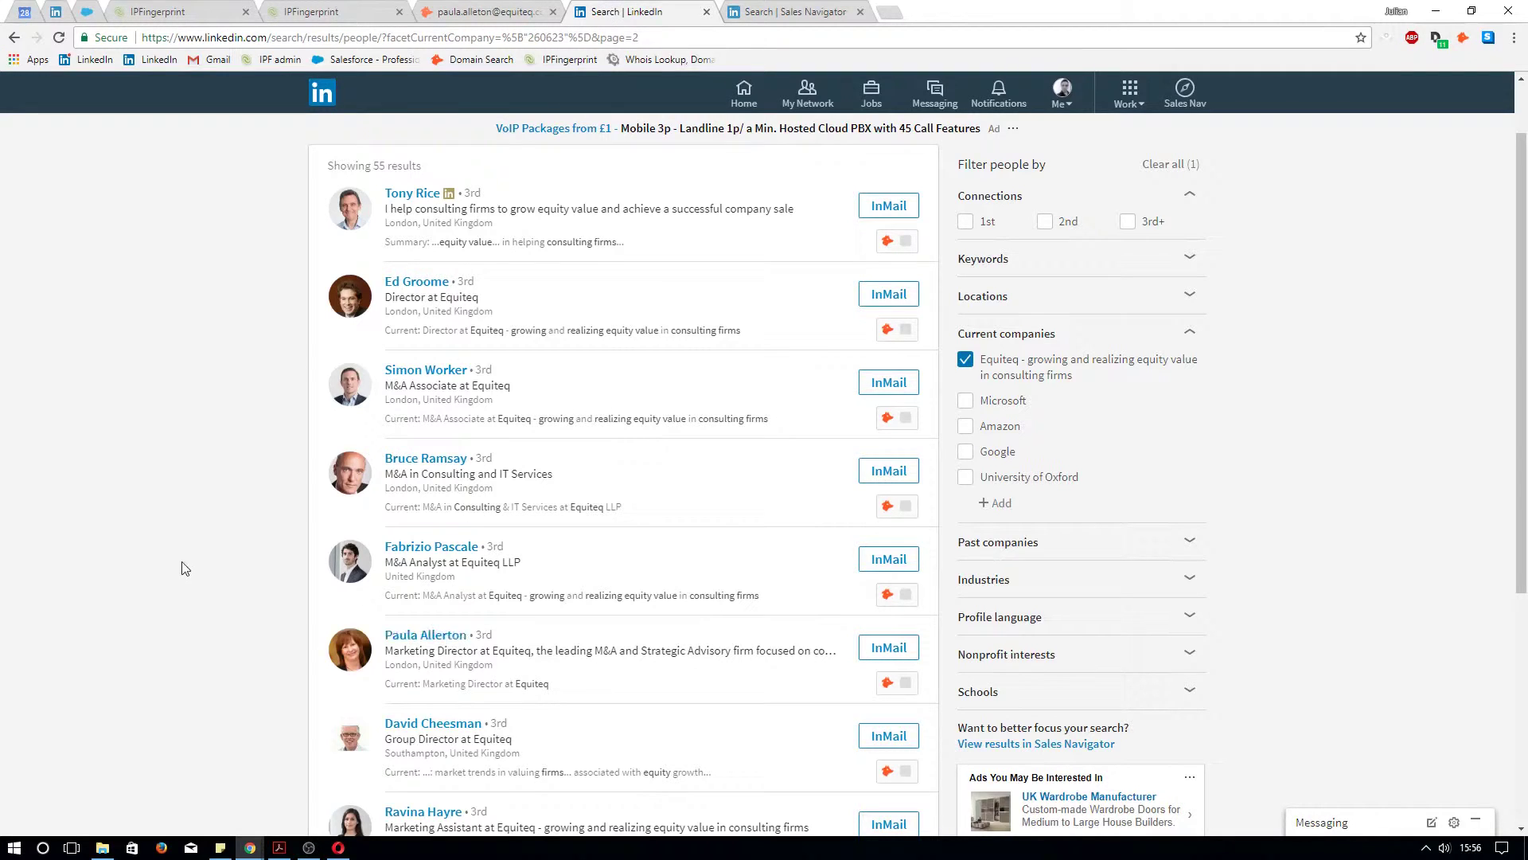
pyautogui.scroll(-3, 191, 557)
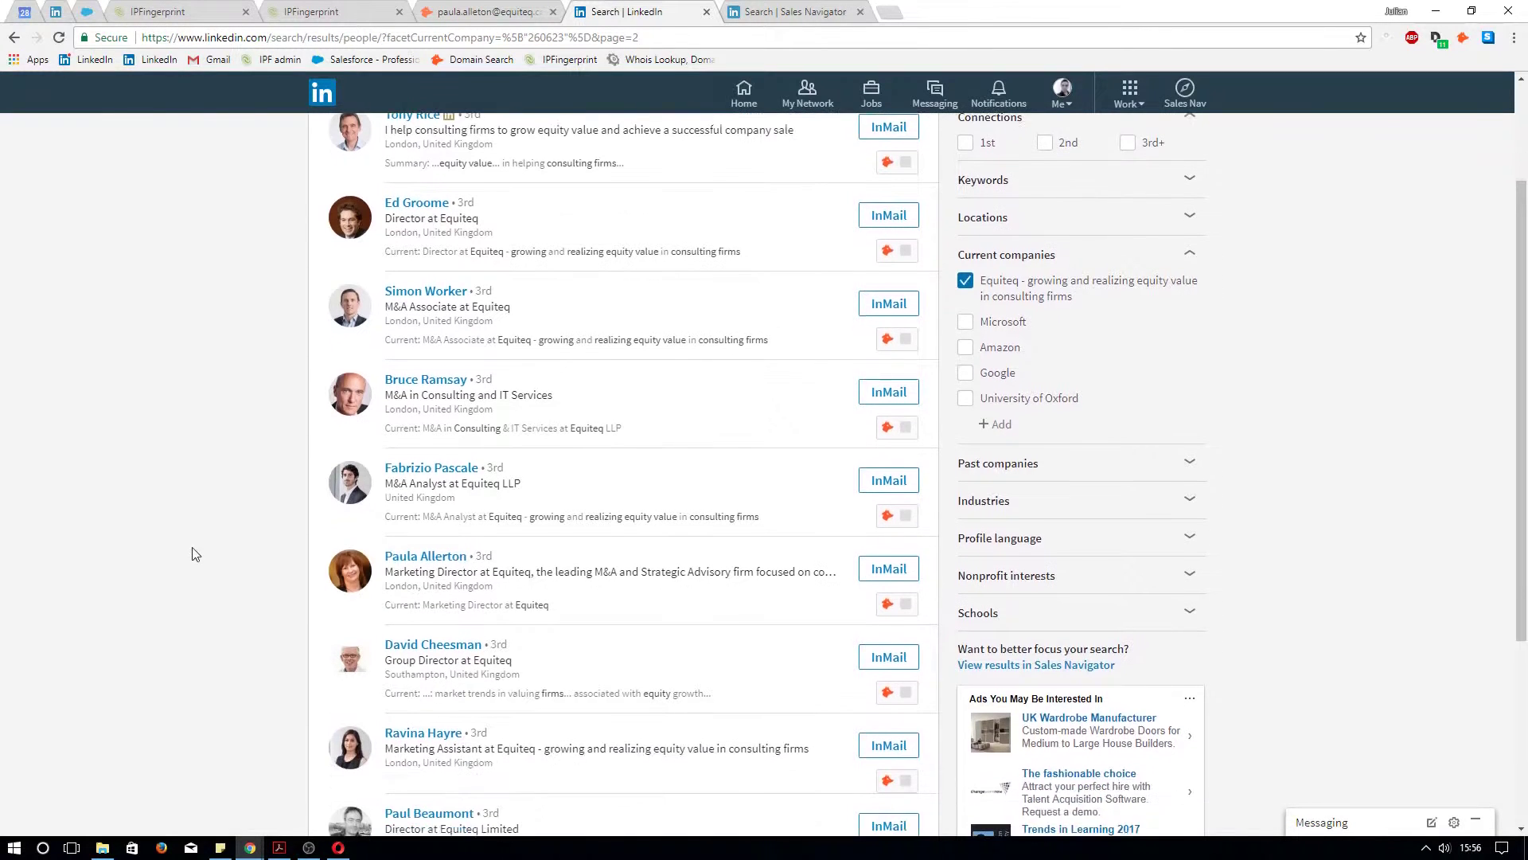
pyautogui.scroll(-2, 208, 552)
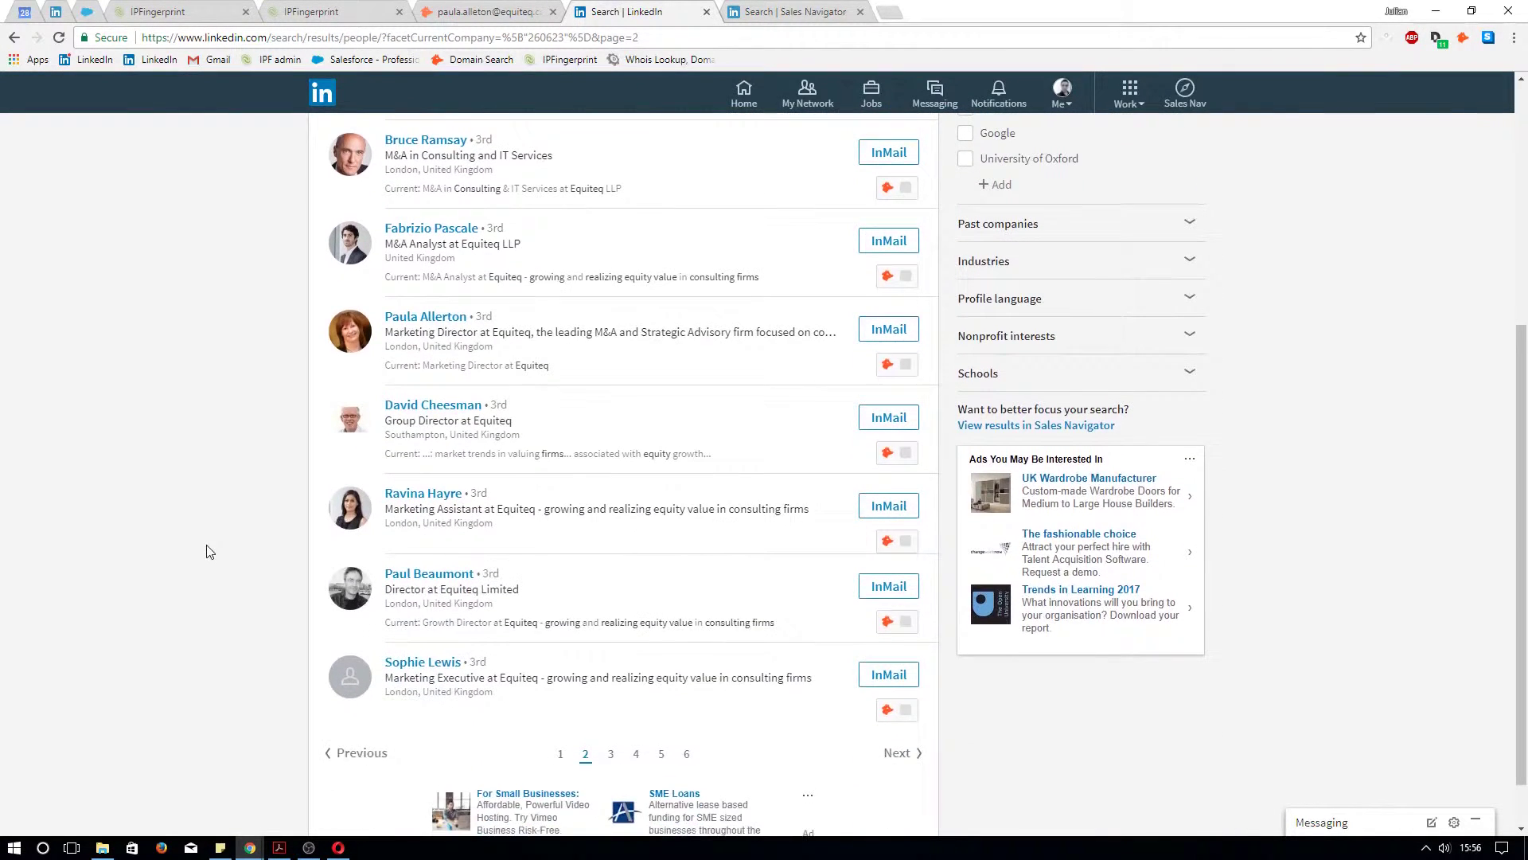
pyautogui.scroll(3, 209, 552)
pyautogui.scroll(-1, 209, 551)
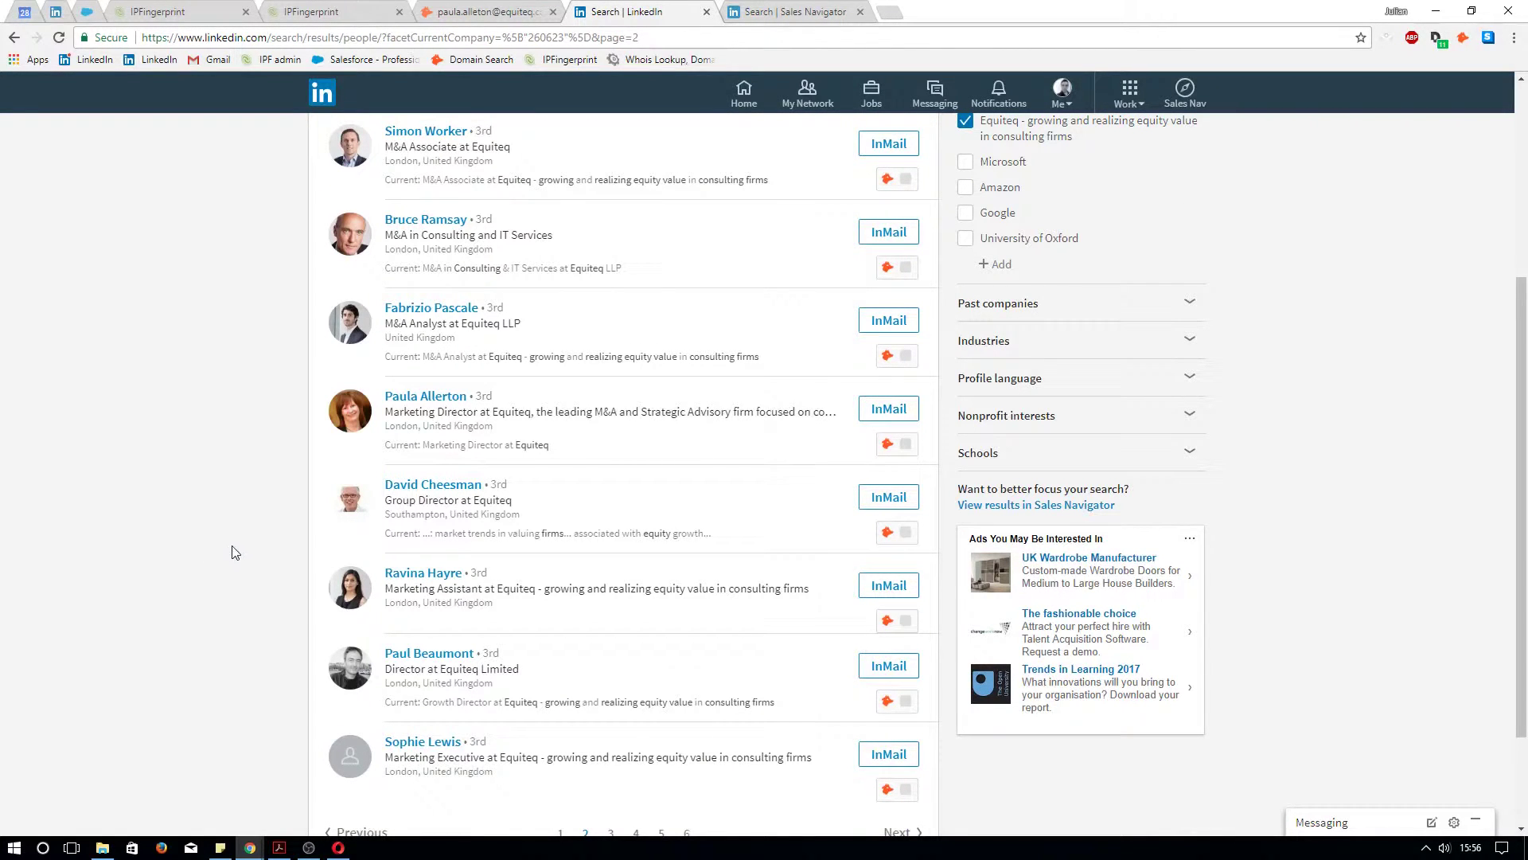
pyautogui.scroll(5, 255, 562)
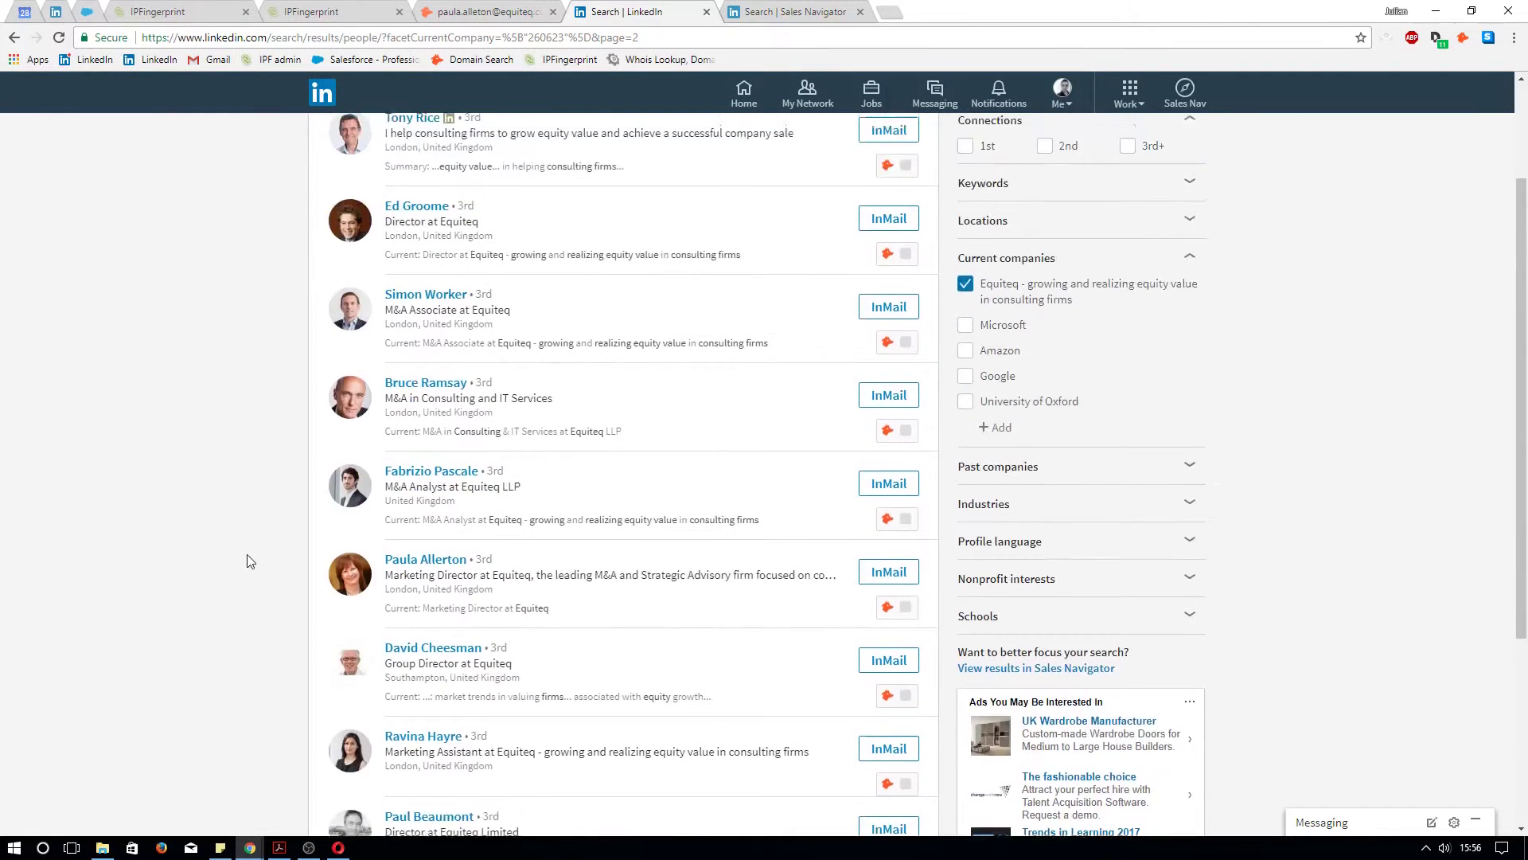
pyautogui.scroll(-1, 497, 365)
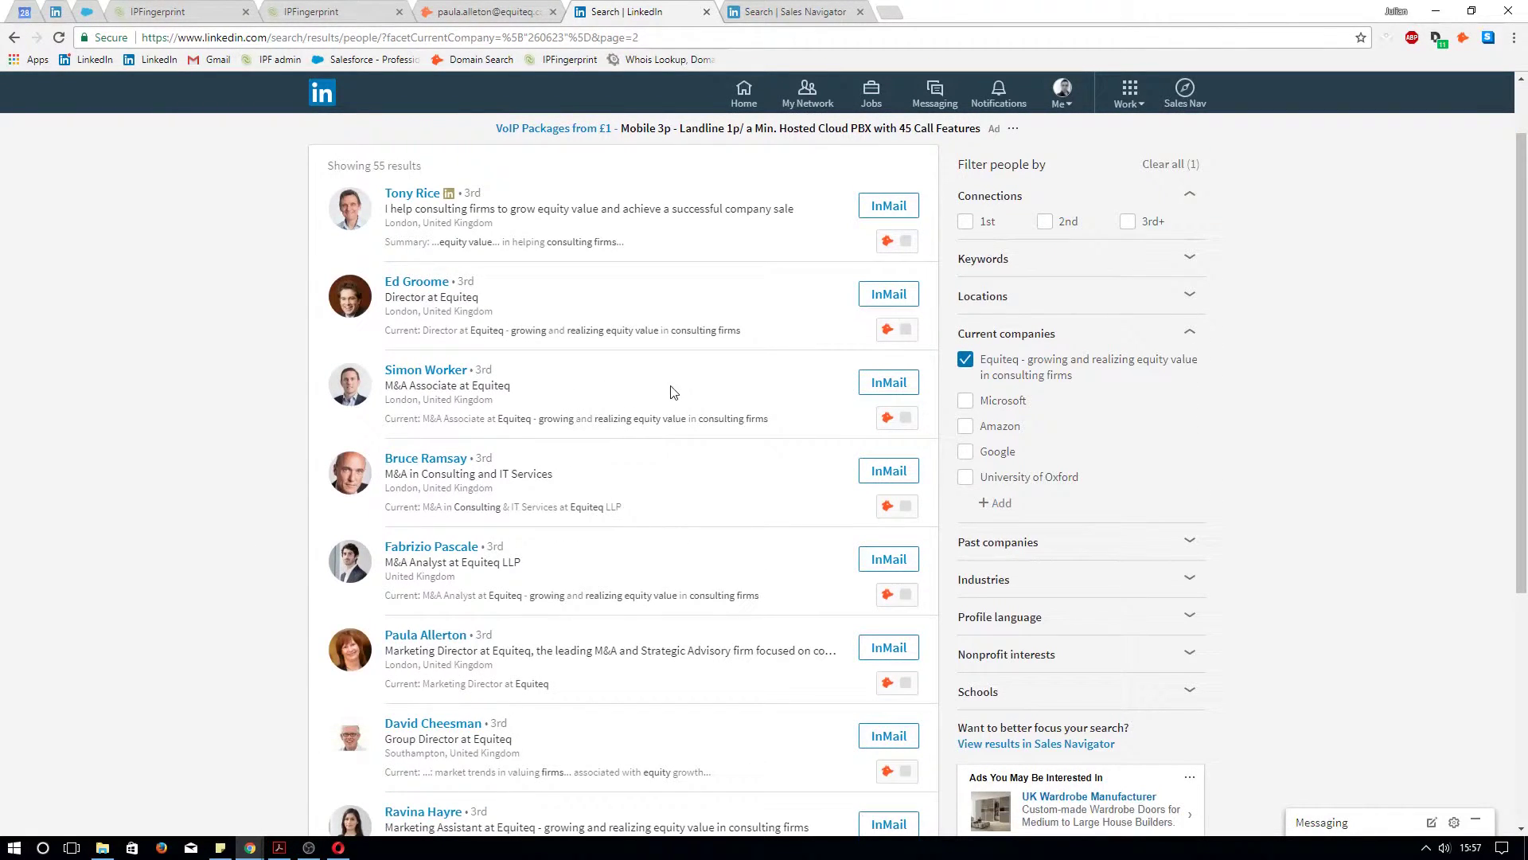
pyautogui.click(778, 14)
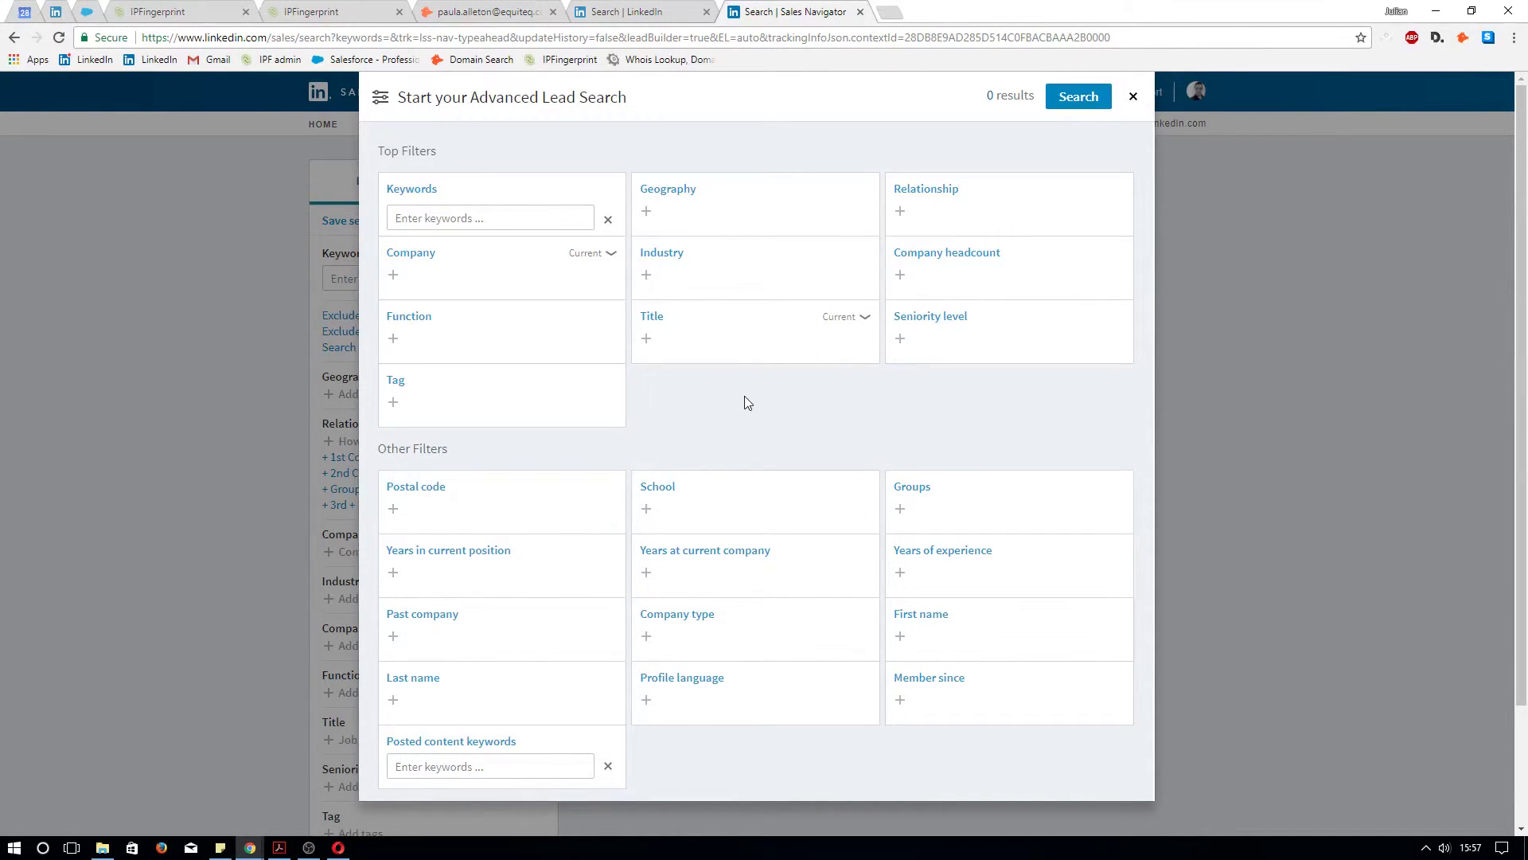
# Filter the lead search by company SaaSplaza, giving 95 results
pyautogui.click(537, 272)
pyautogui.write('saas p')
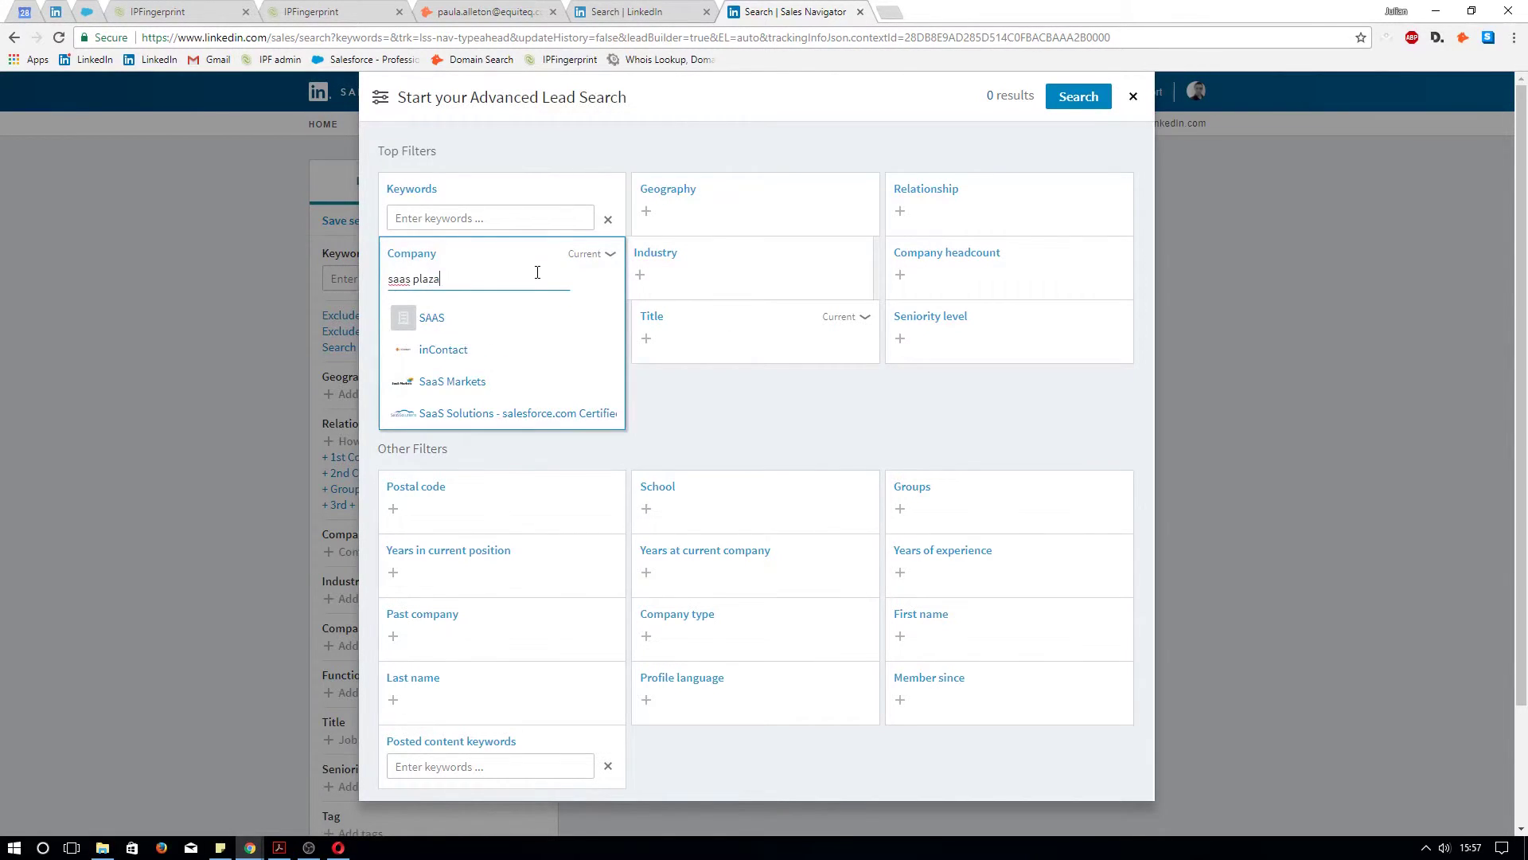
pyautogui.write('laza')
pyautogui.click(467, 319)
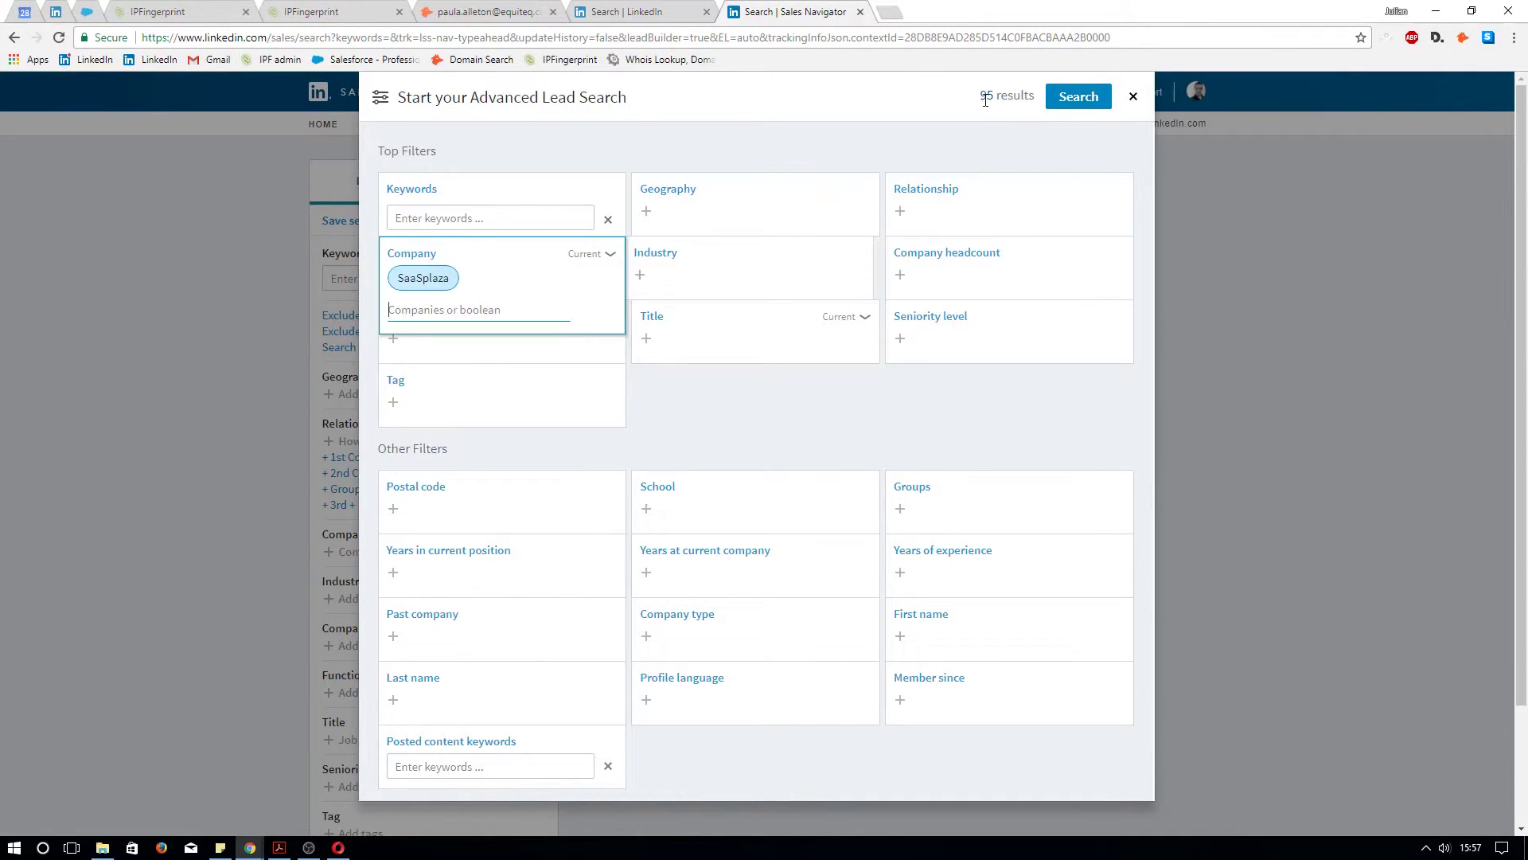
pyautogui.moveTo(979, 96); pyautogui.dragTo(991, 93)
# Add Marketing as the job function filter, narrowing the results to 4
pyautogui.click(530, 335)
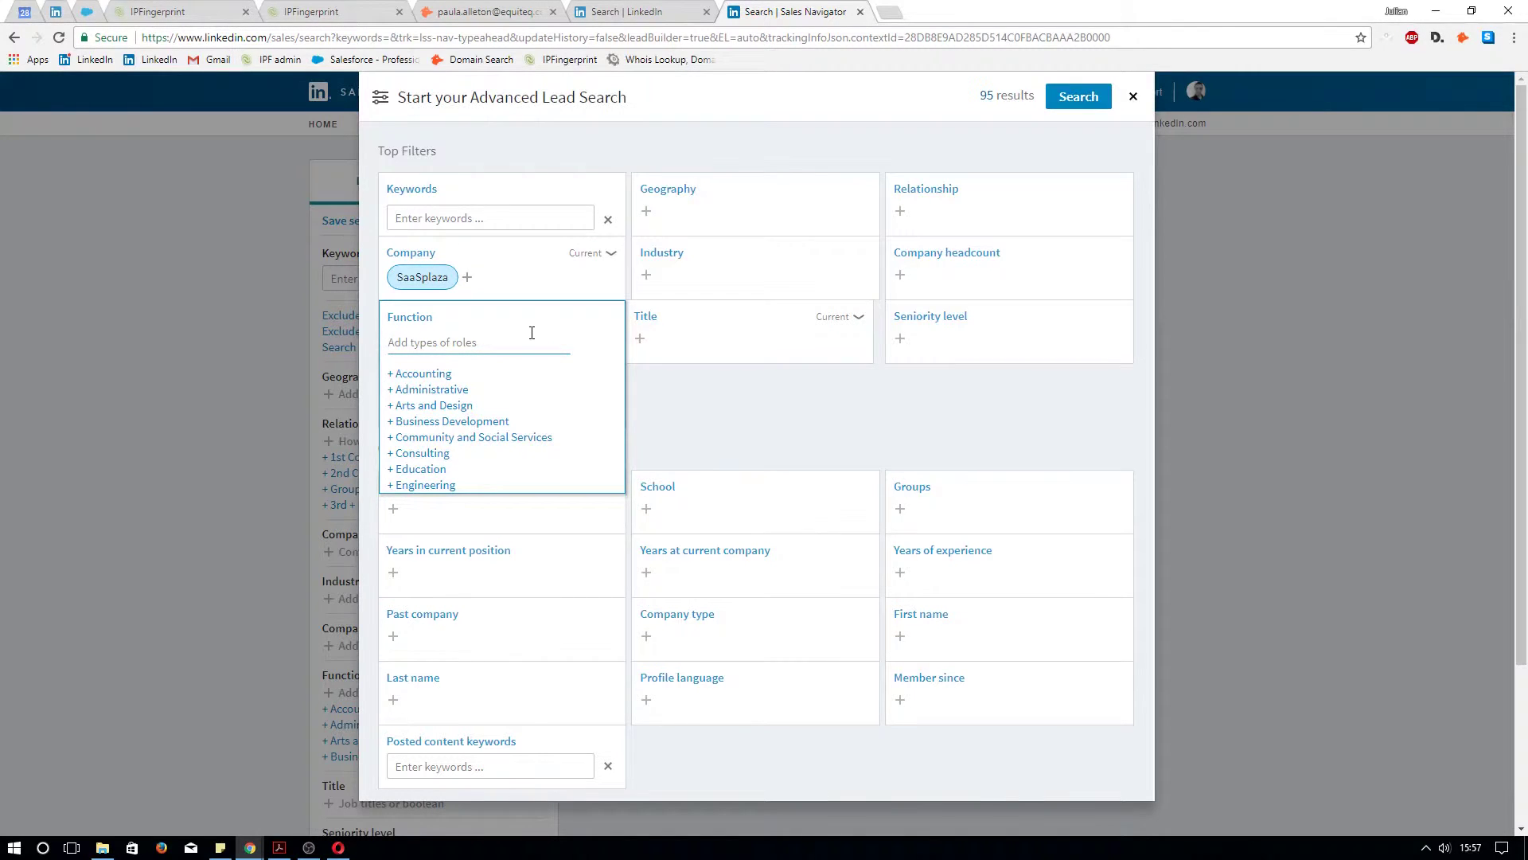
pyautogui.write('ma')
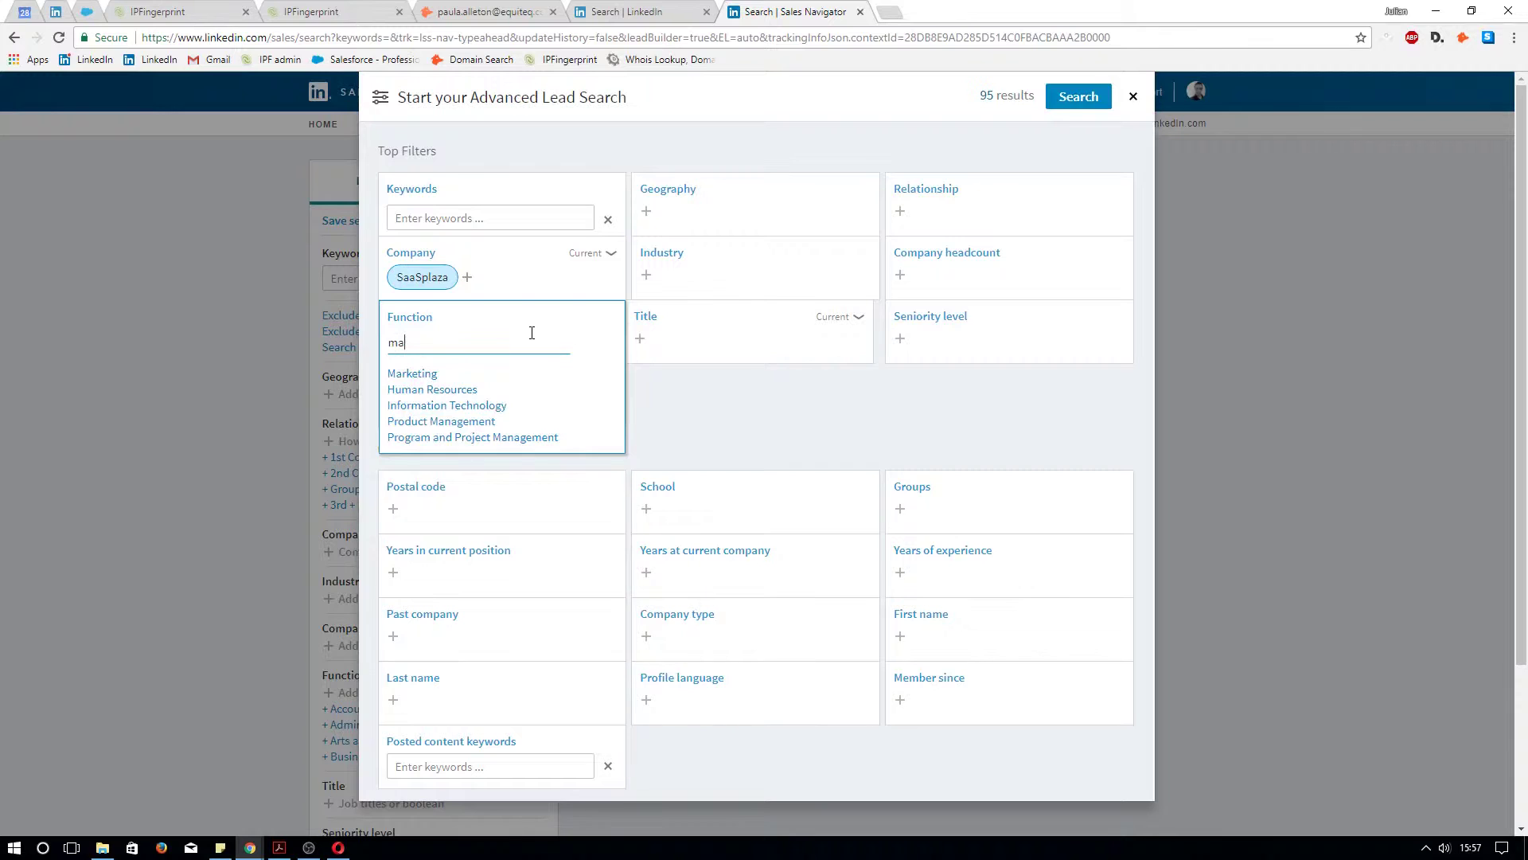
pyautogui.click(724, 344)
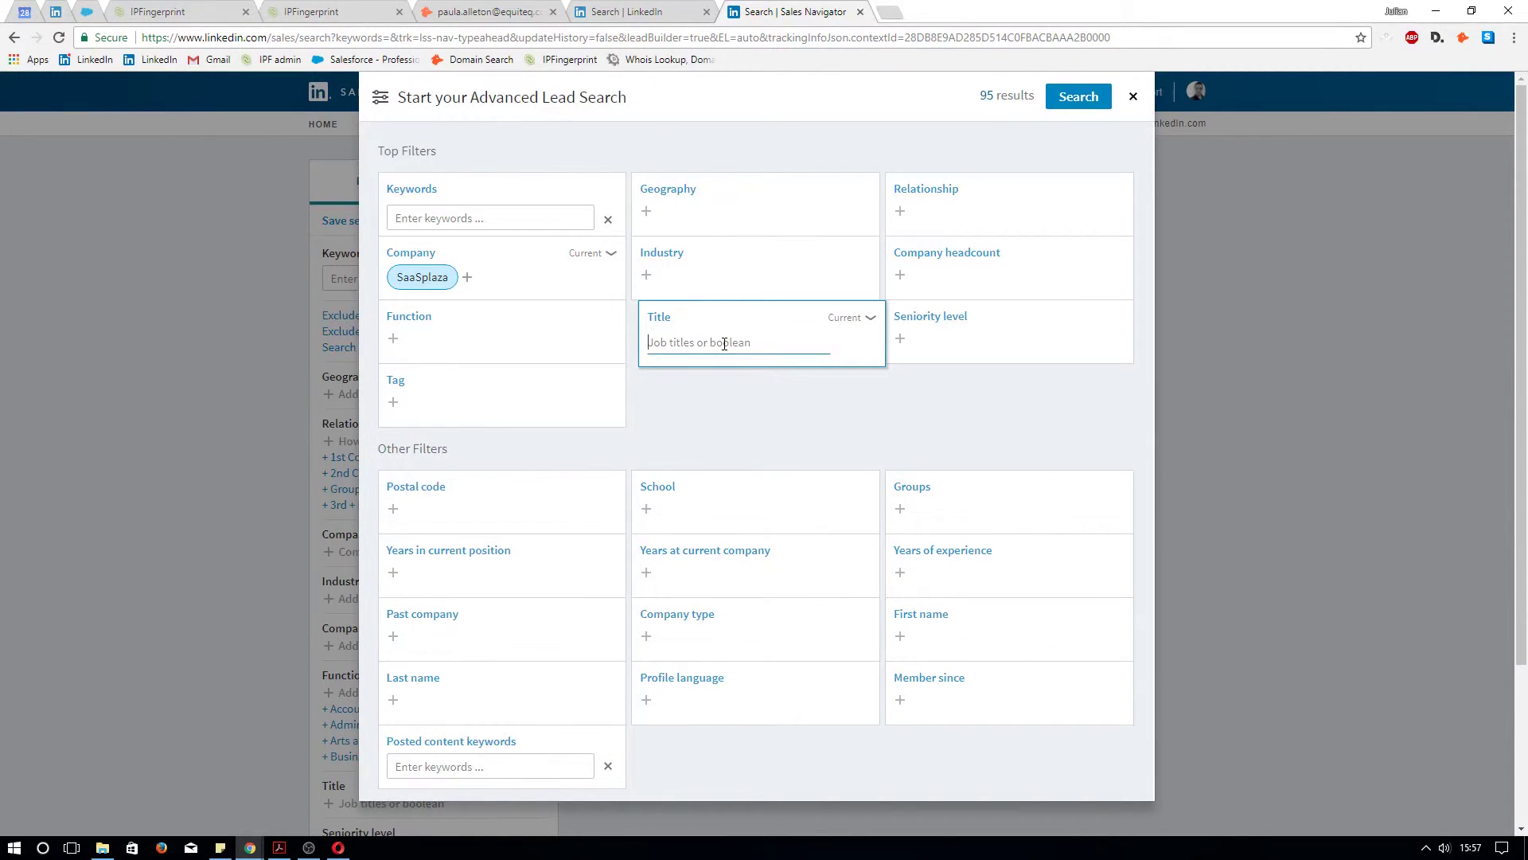
pyautogui.click(515, 341)
pyautogui.write('ma')
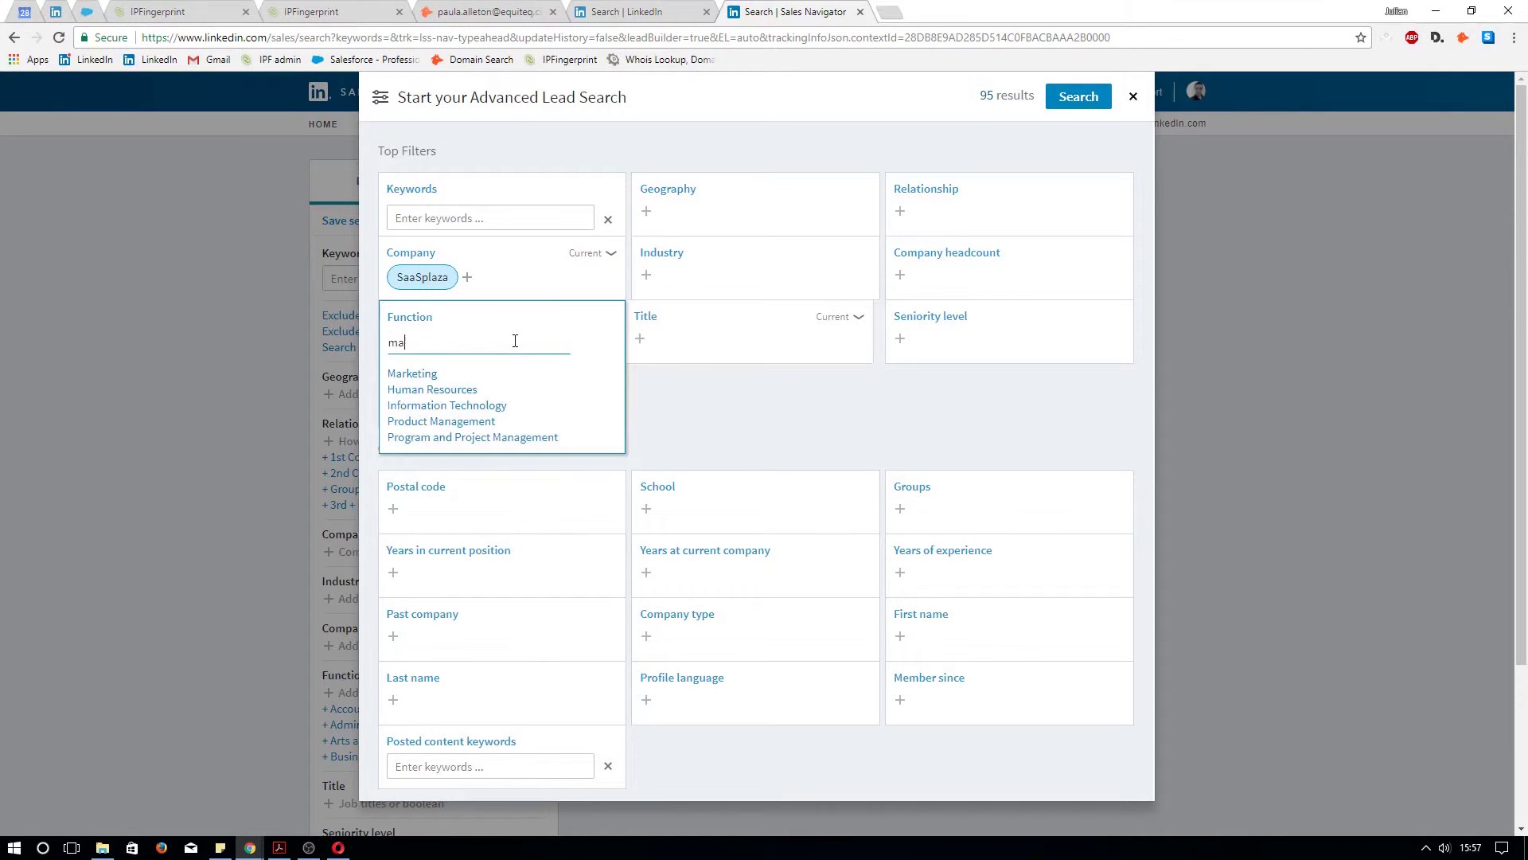
pyautogui.write('rket')
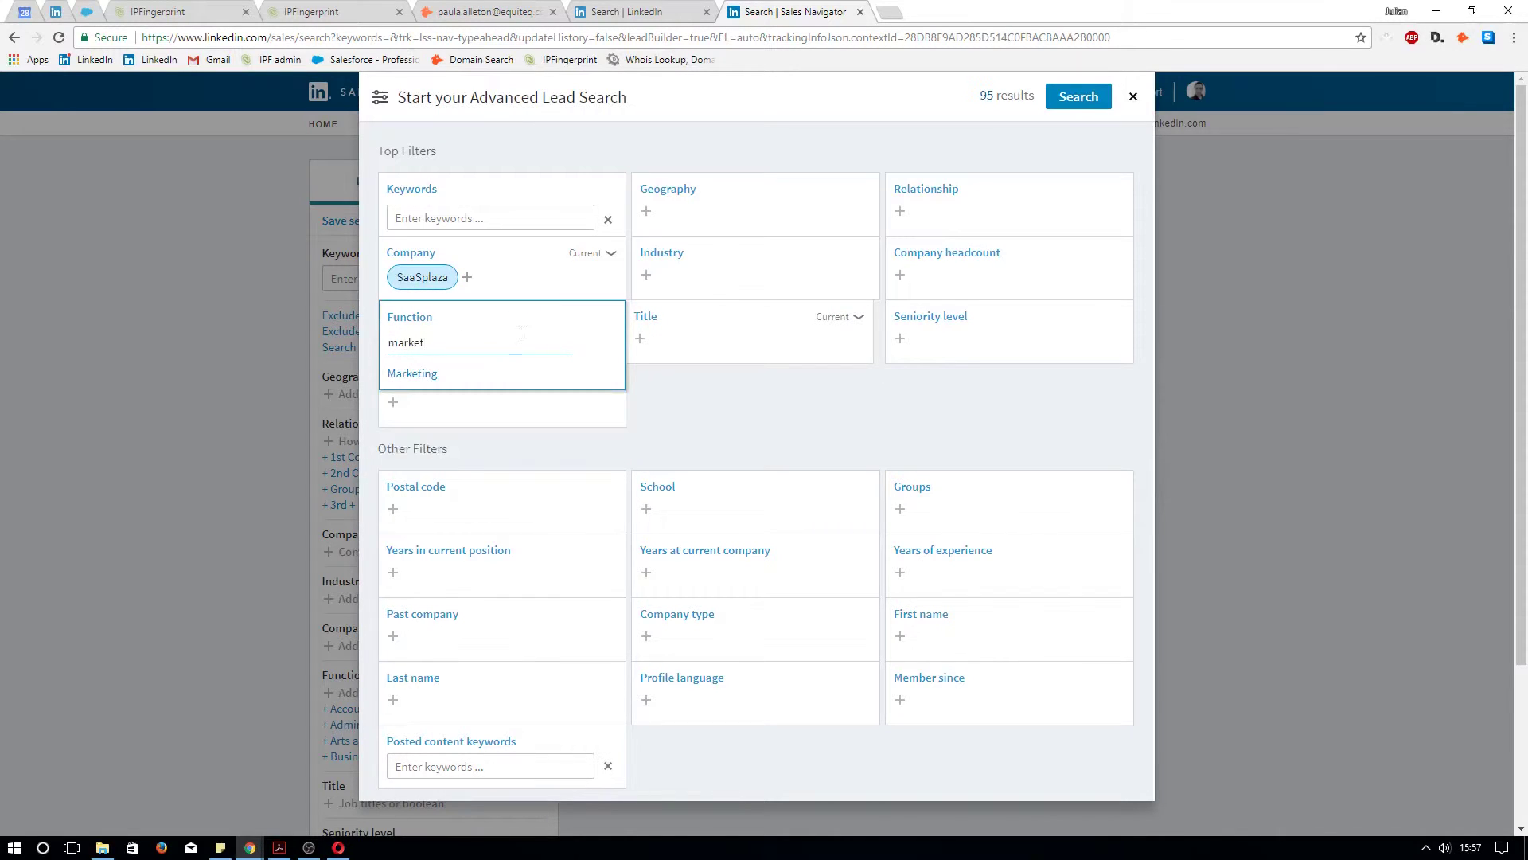
pyautogui.click(412, 374)
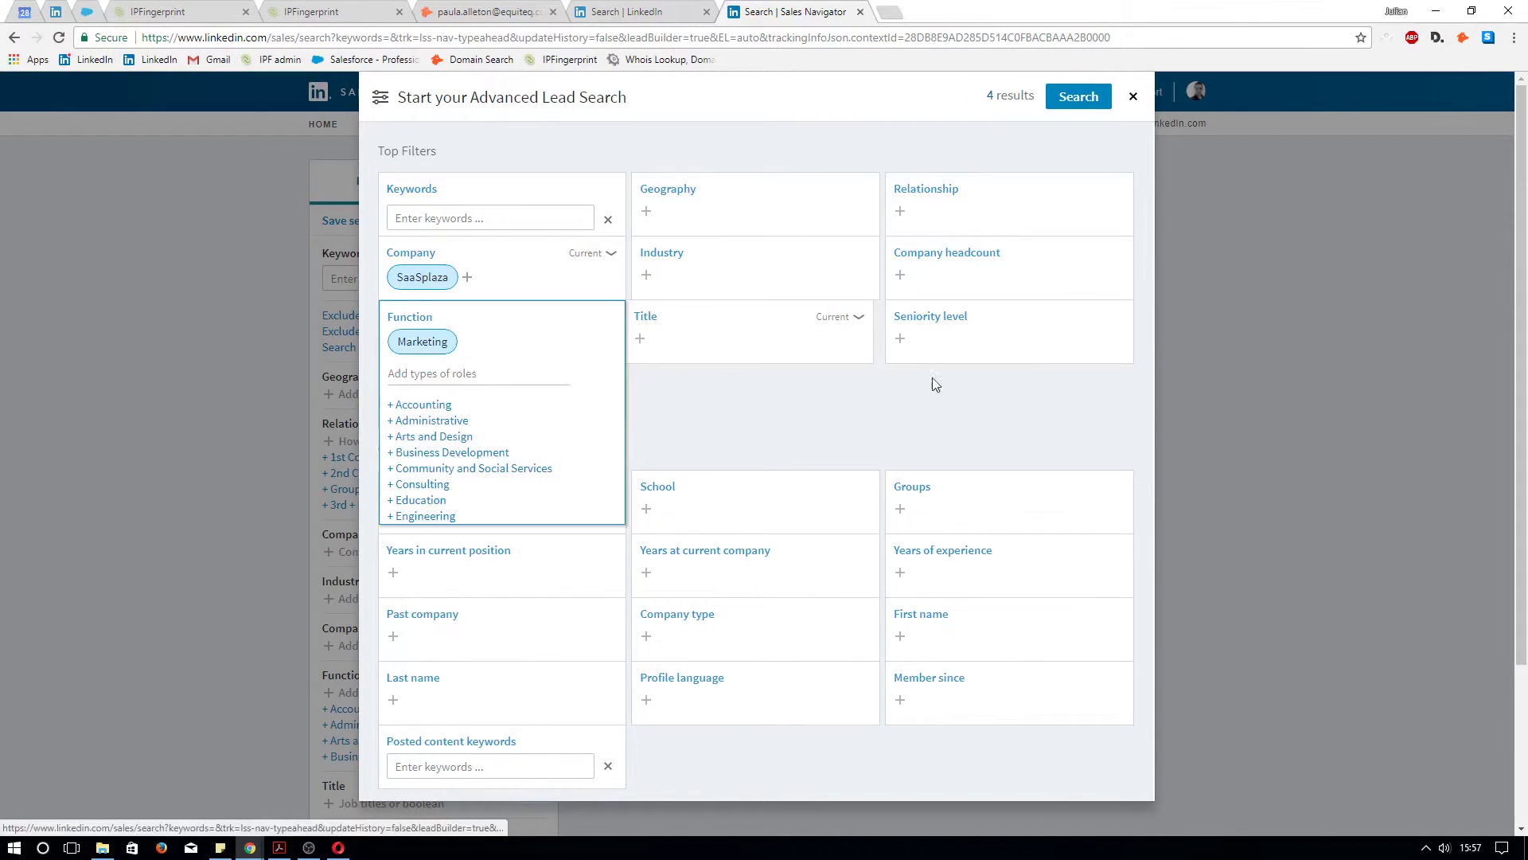
pyautogui.click(768, 408)
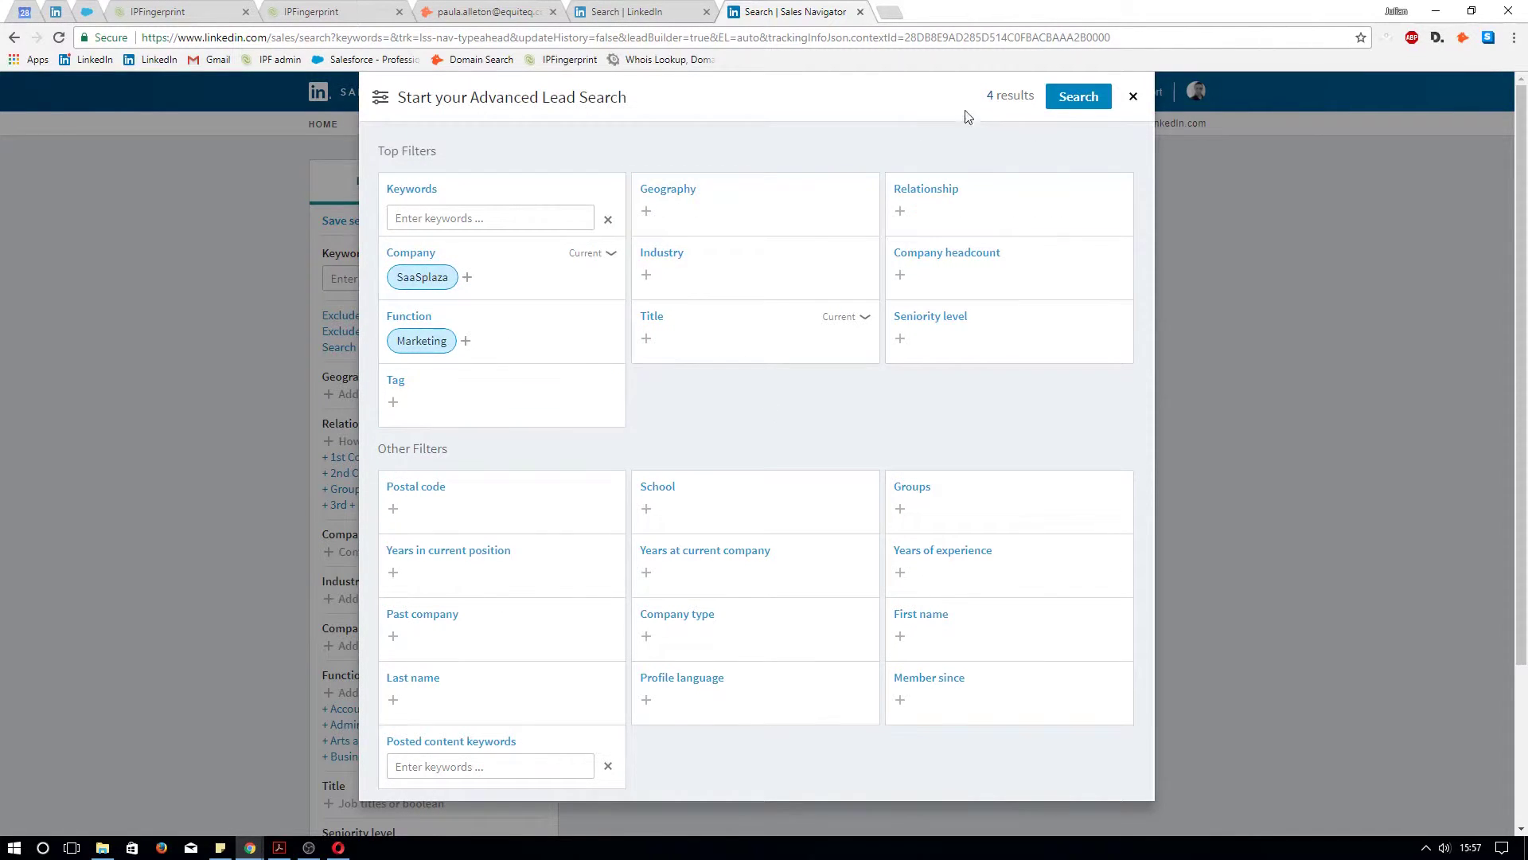
pyautogui.doubleClick(992, 96)
# List the 4 SaaSplaza marketing leads, highlight the first lead's Marketing Manager title, and return to IPFingerprint
pyautogui.click(1079, 99)
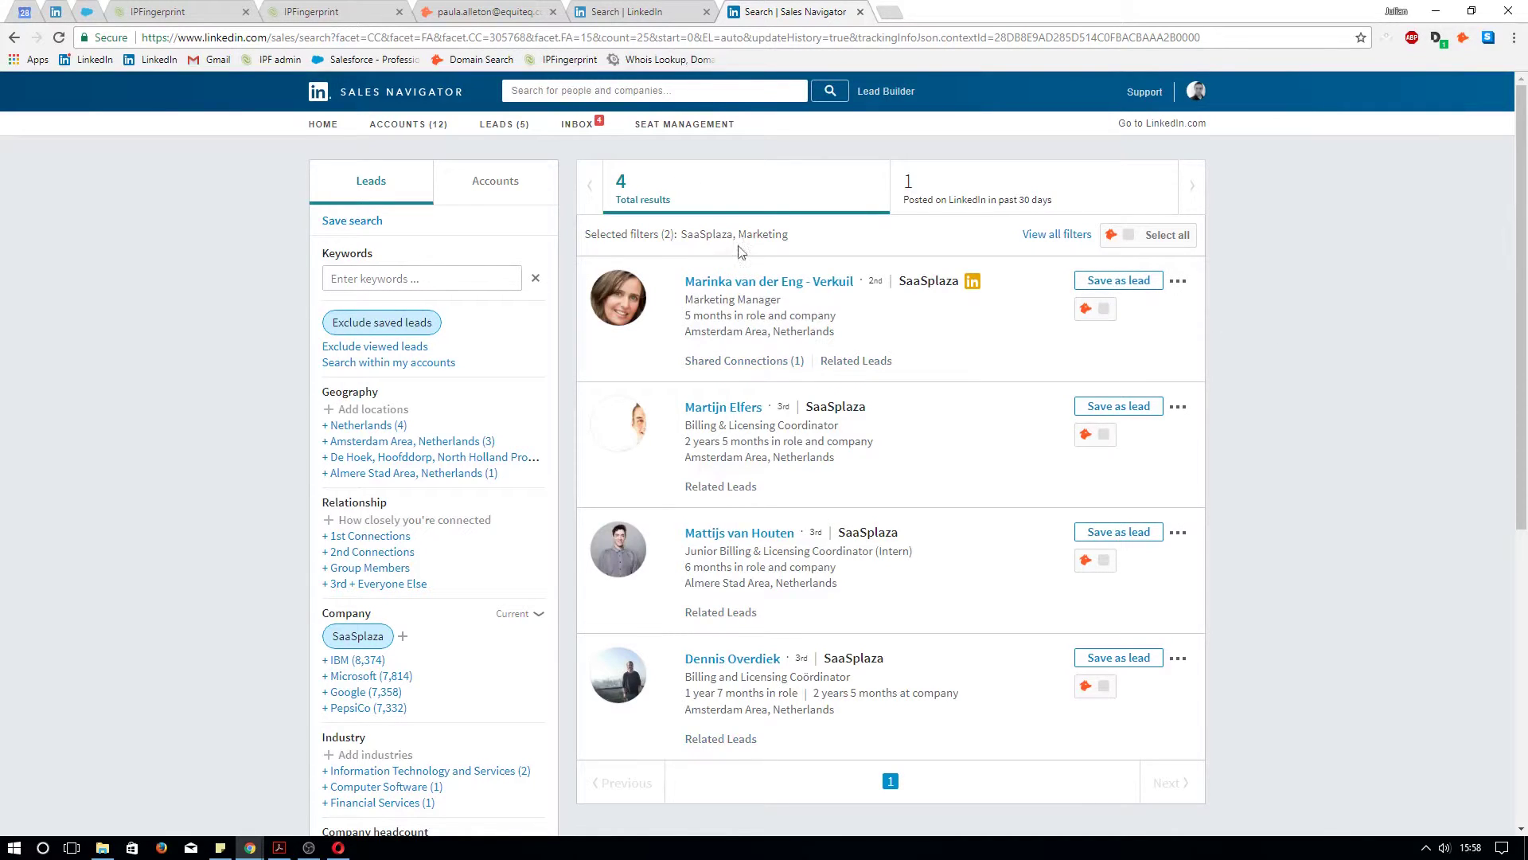
pyautogui.moveTo(697, 300); pyautogui.dragTo(784, 305)
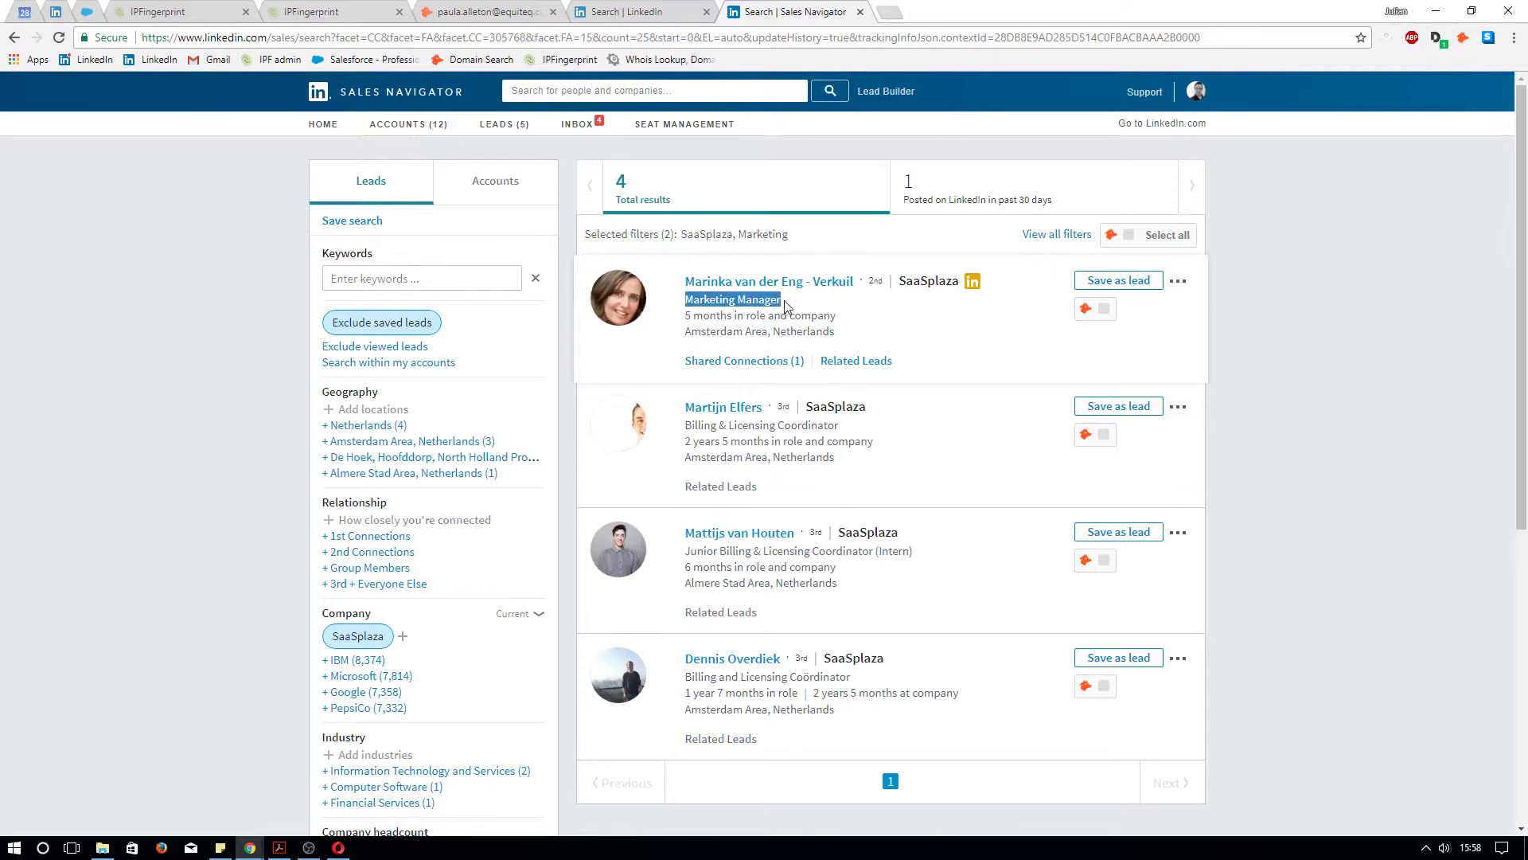
pyautogui.click(926, 350)
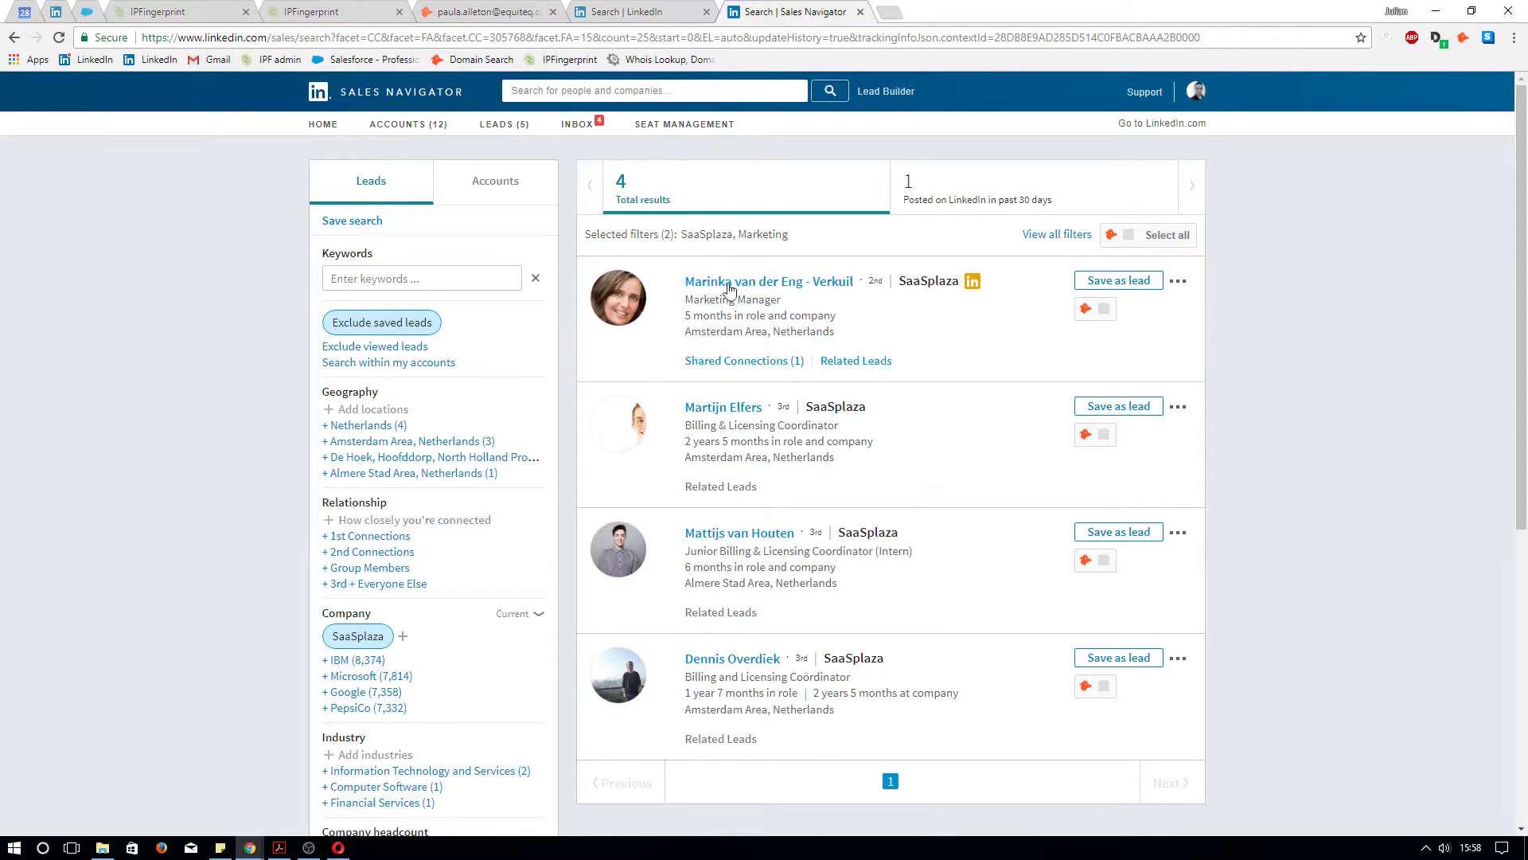
pyautogui.click(325, 12)
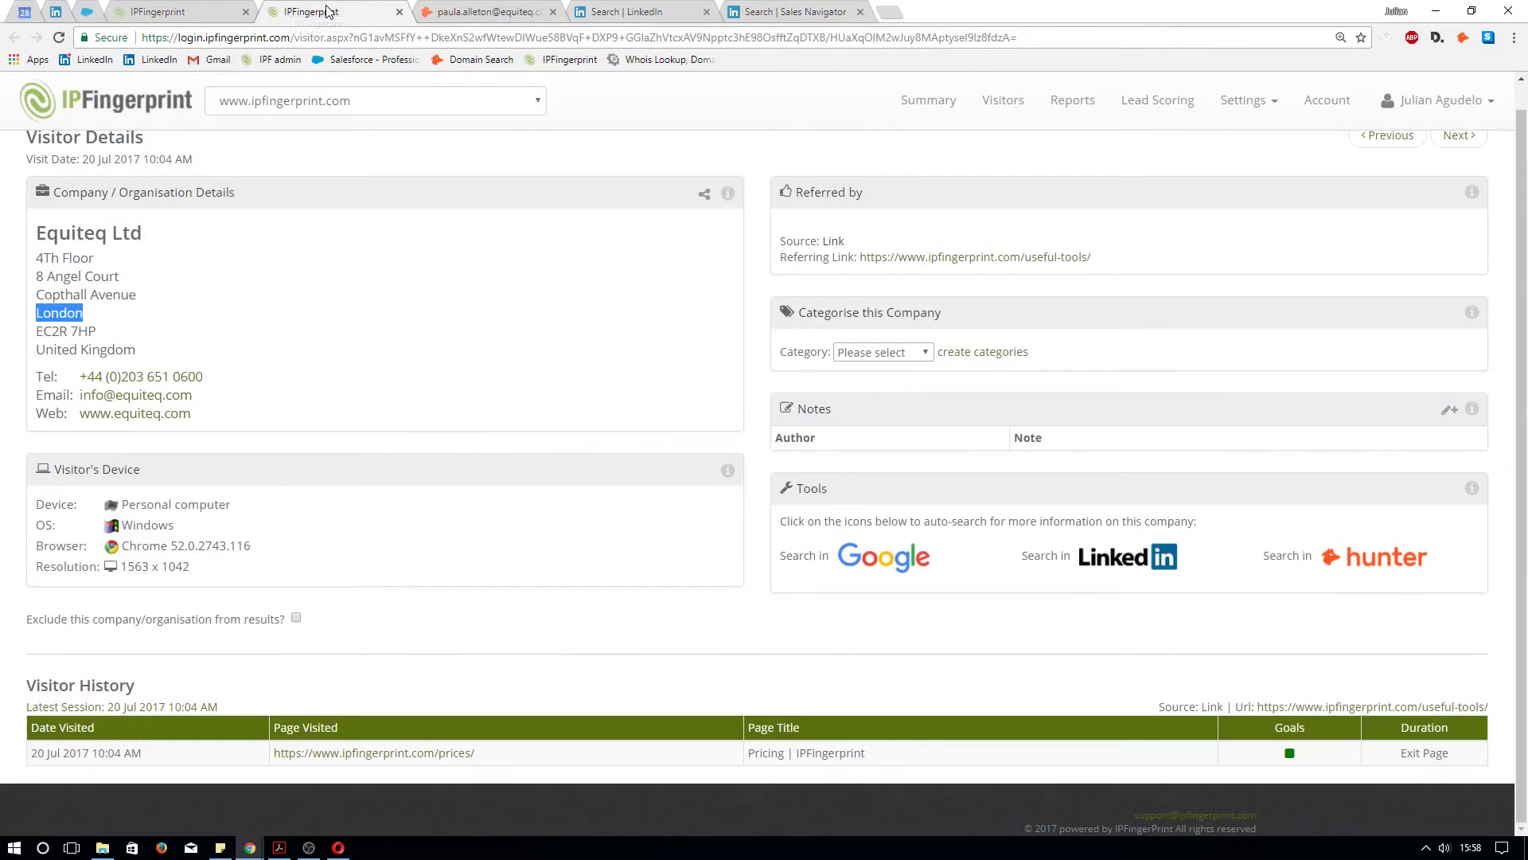
pyautogui.scroll(1, 557, 410)
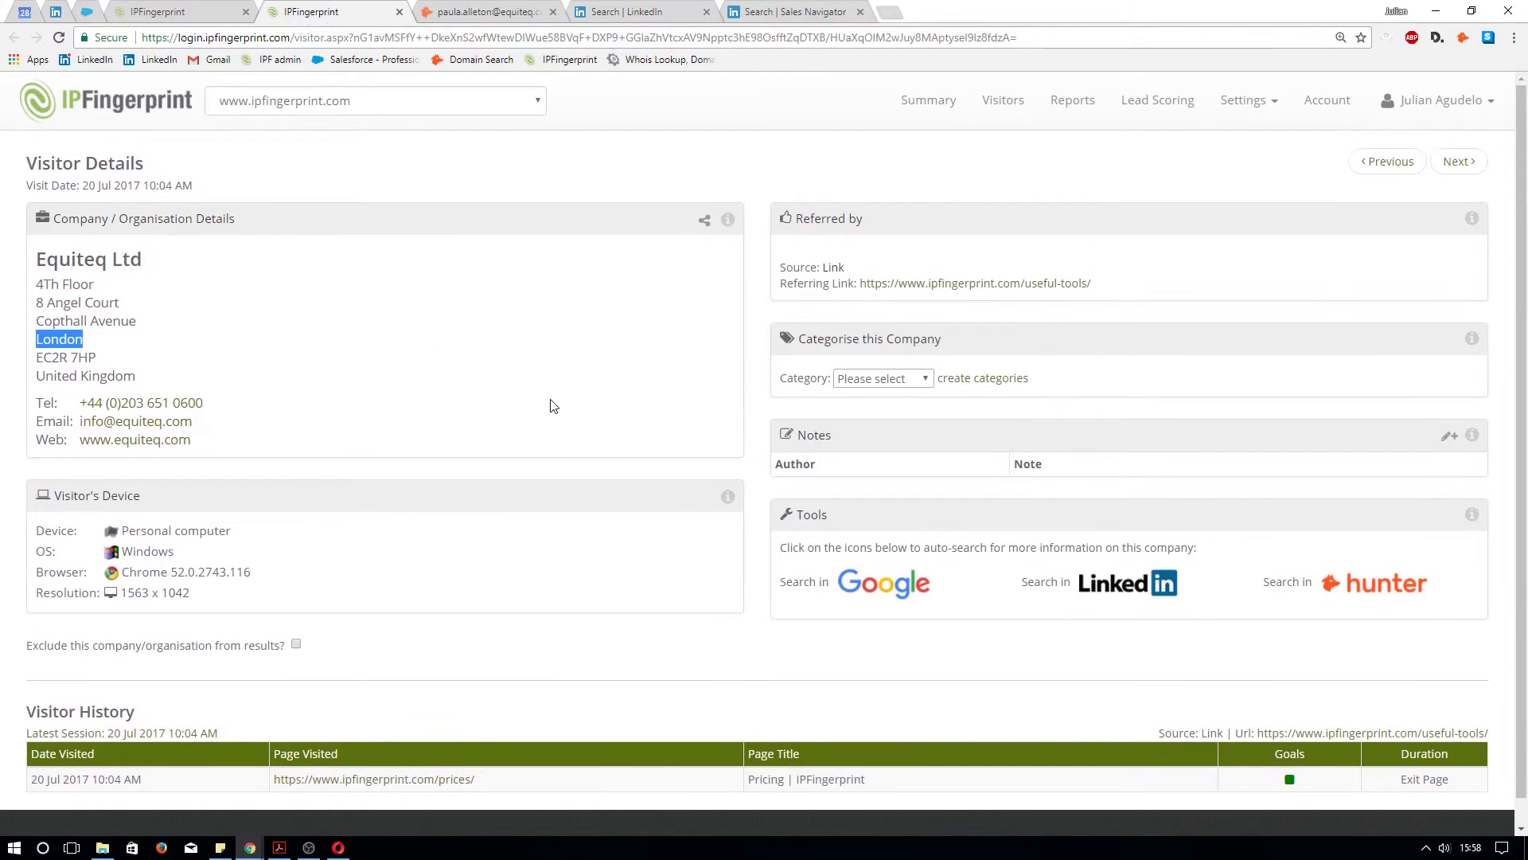
pyautogui.click(553, 406)
pyautogui.scroll(-1, 382, 404)
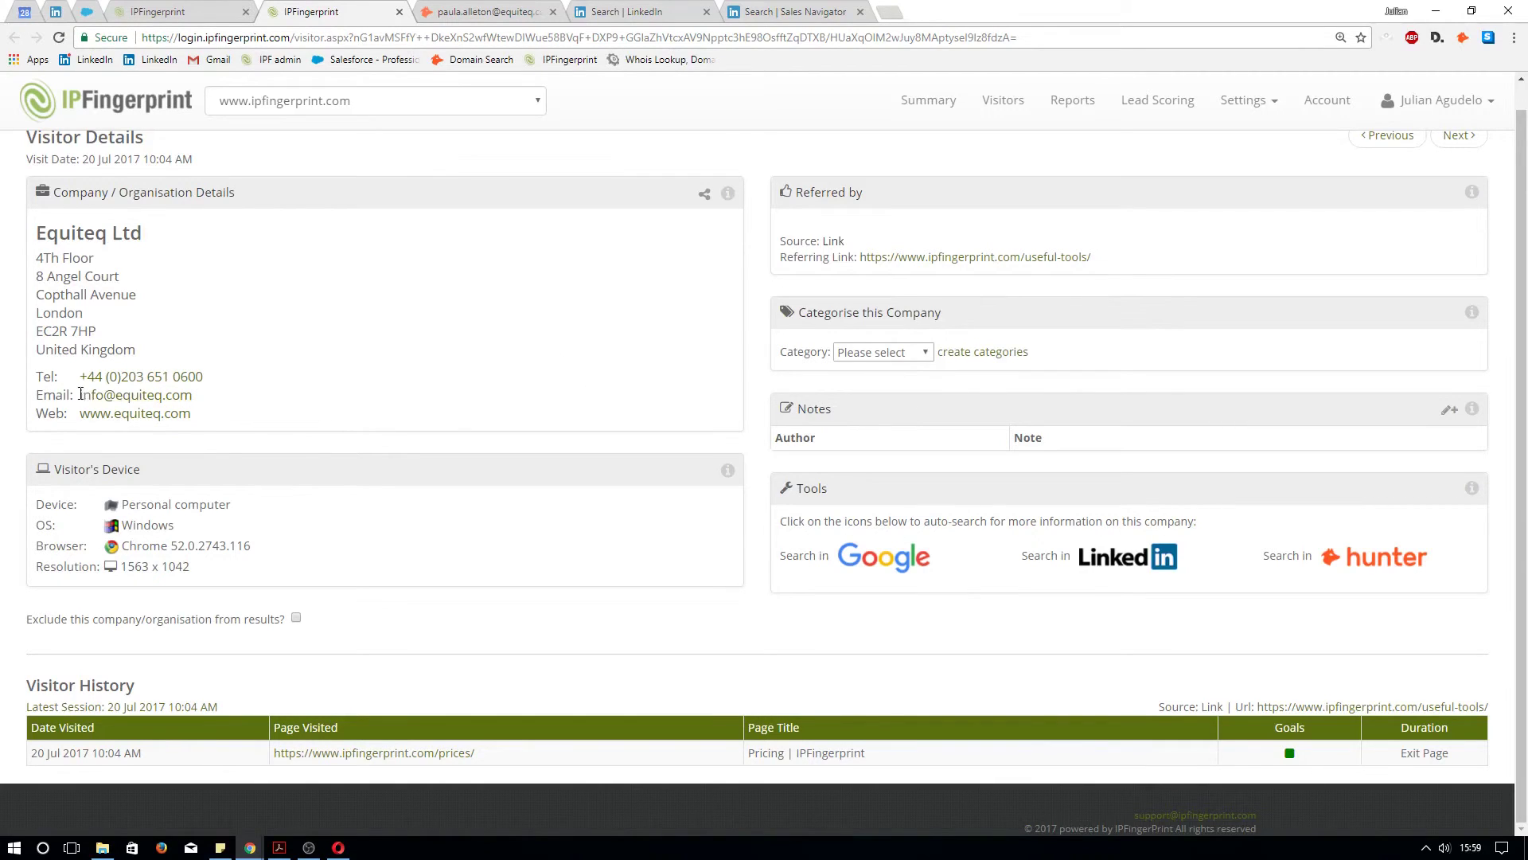
# Select the Equiteq general contact email in the Company / Organisation Details panel
pyautogui.moveTo(77, 395); pyautogui.dragTo(198, 403)
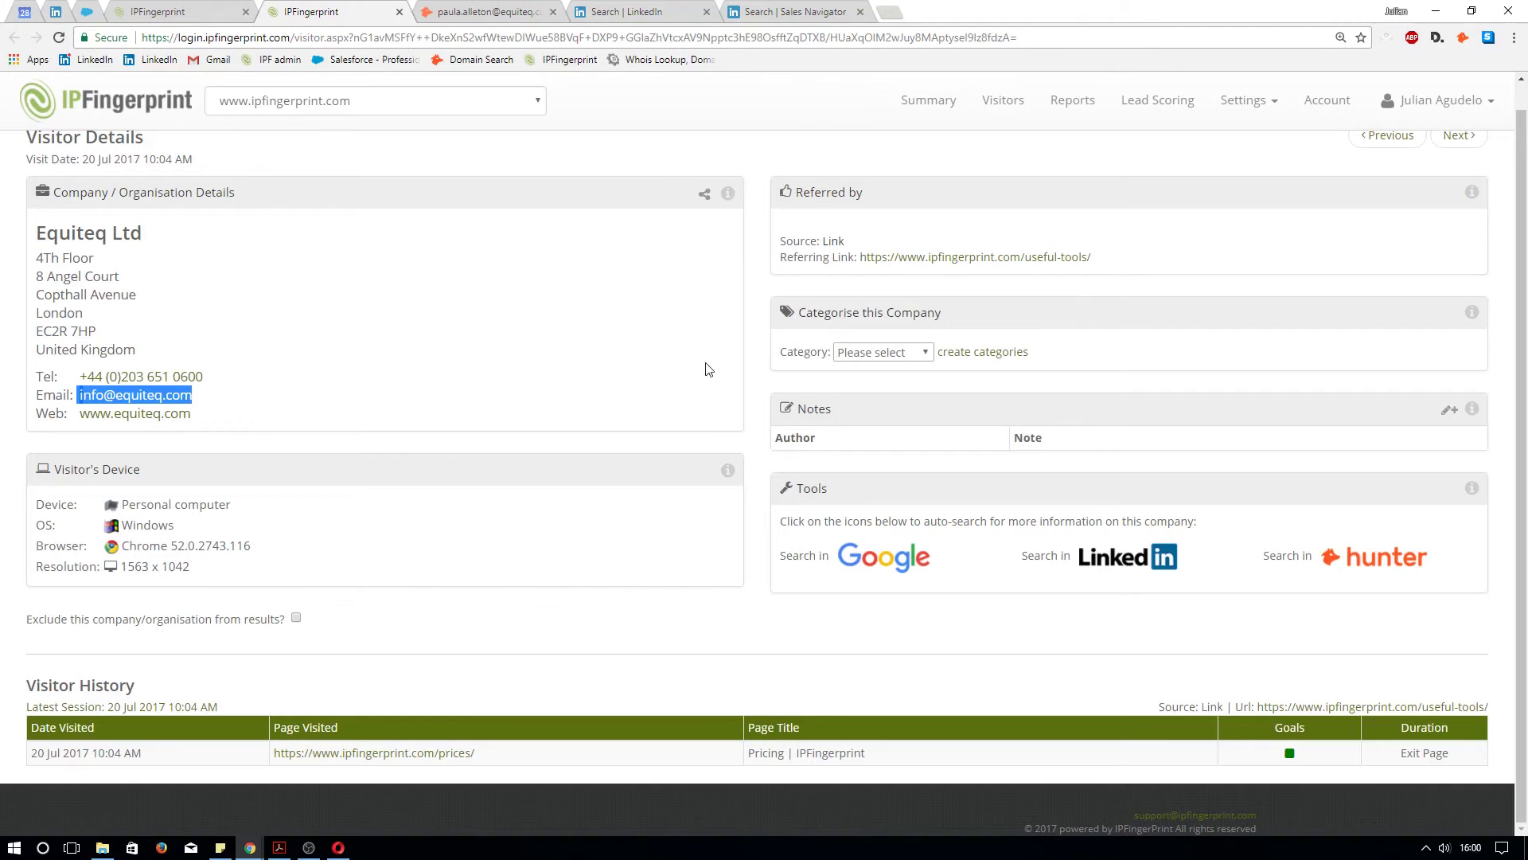
# Snagit-capture the full visitor details page, close the editor, and show the Acrobat 'Thanks For Your Attention' slide
pyautogui.click(707, 370)
pyautogui.press('Print')
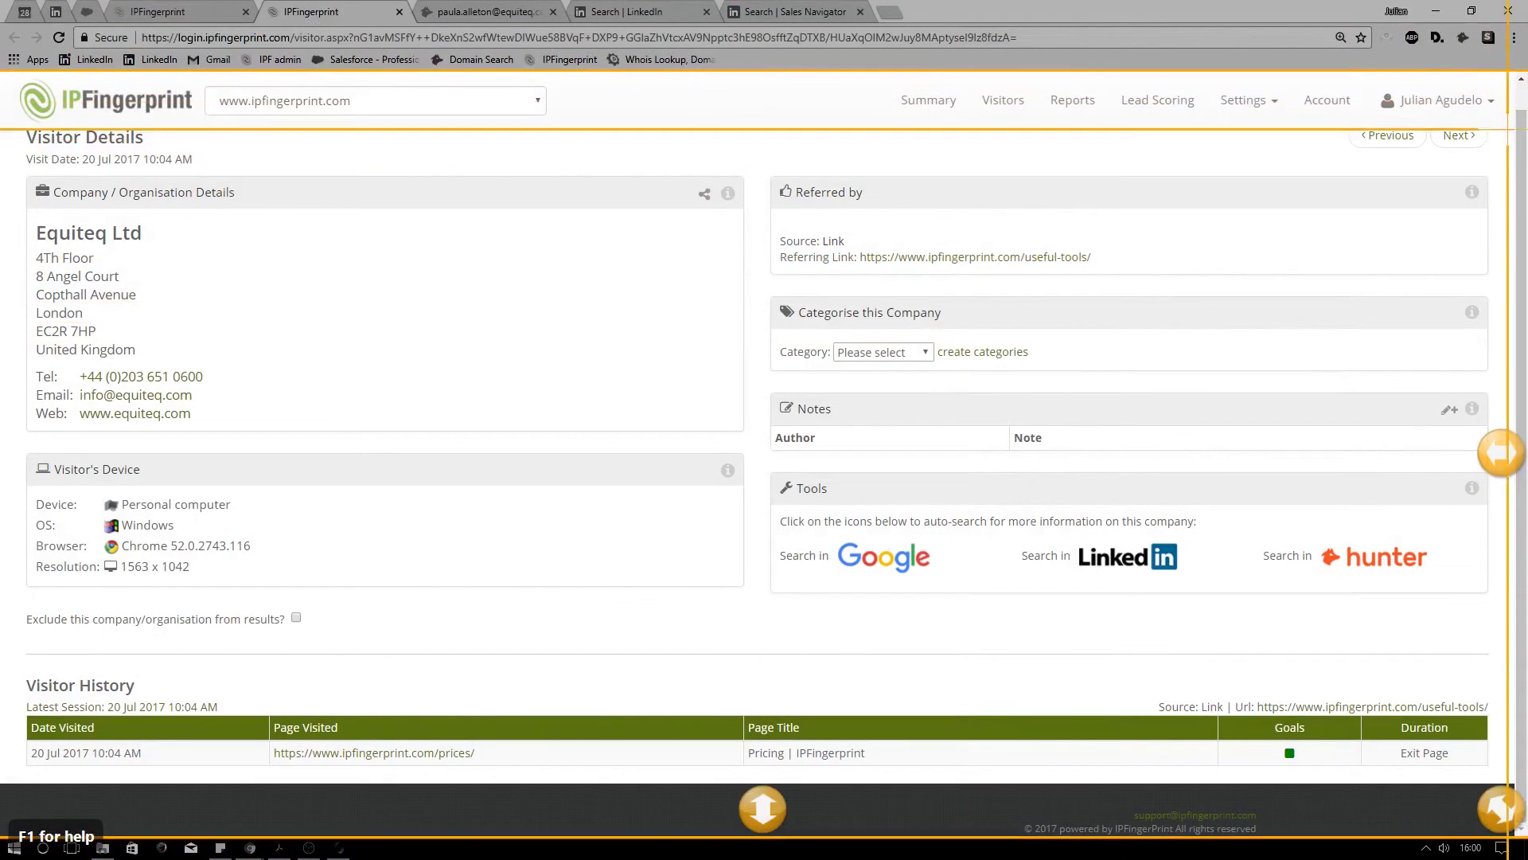
pyautogui.moveTo(1515, 131); pyautogui.dragTo(16, 774)
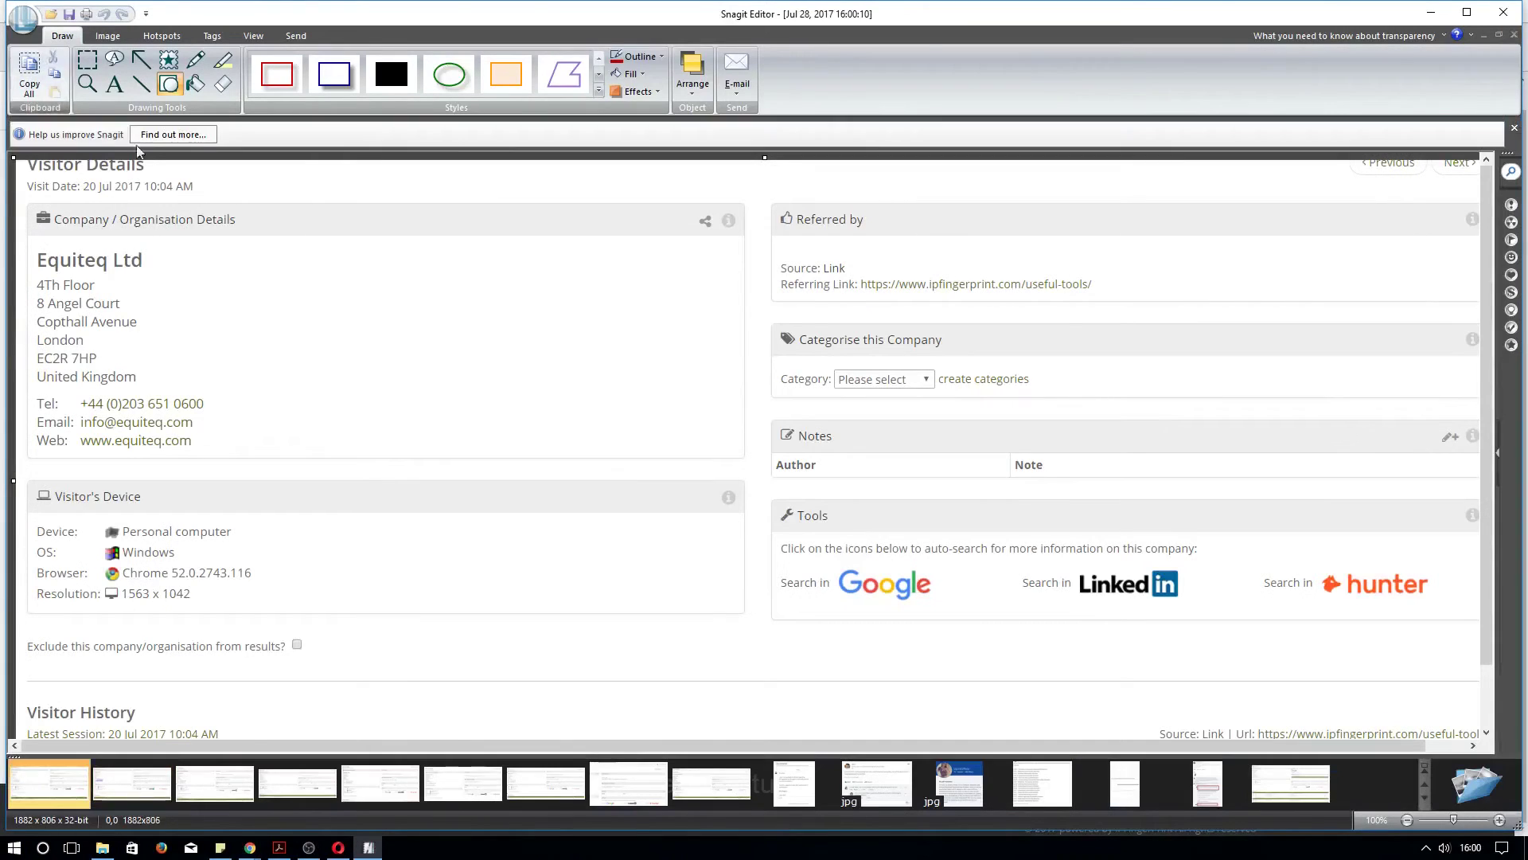
pyautogui.click(1504, 14)
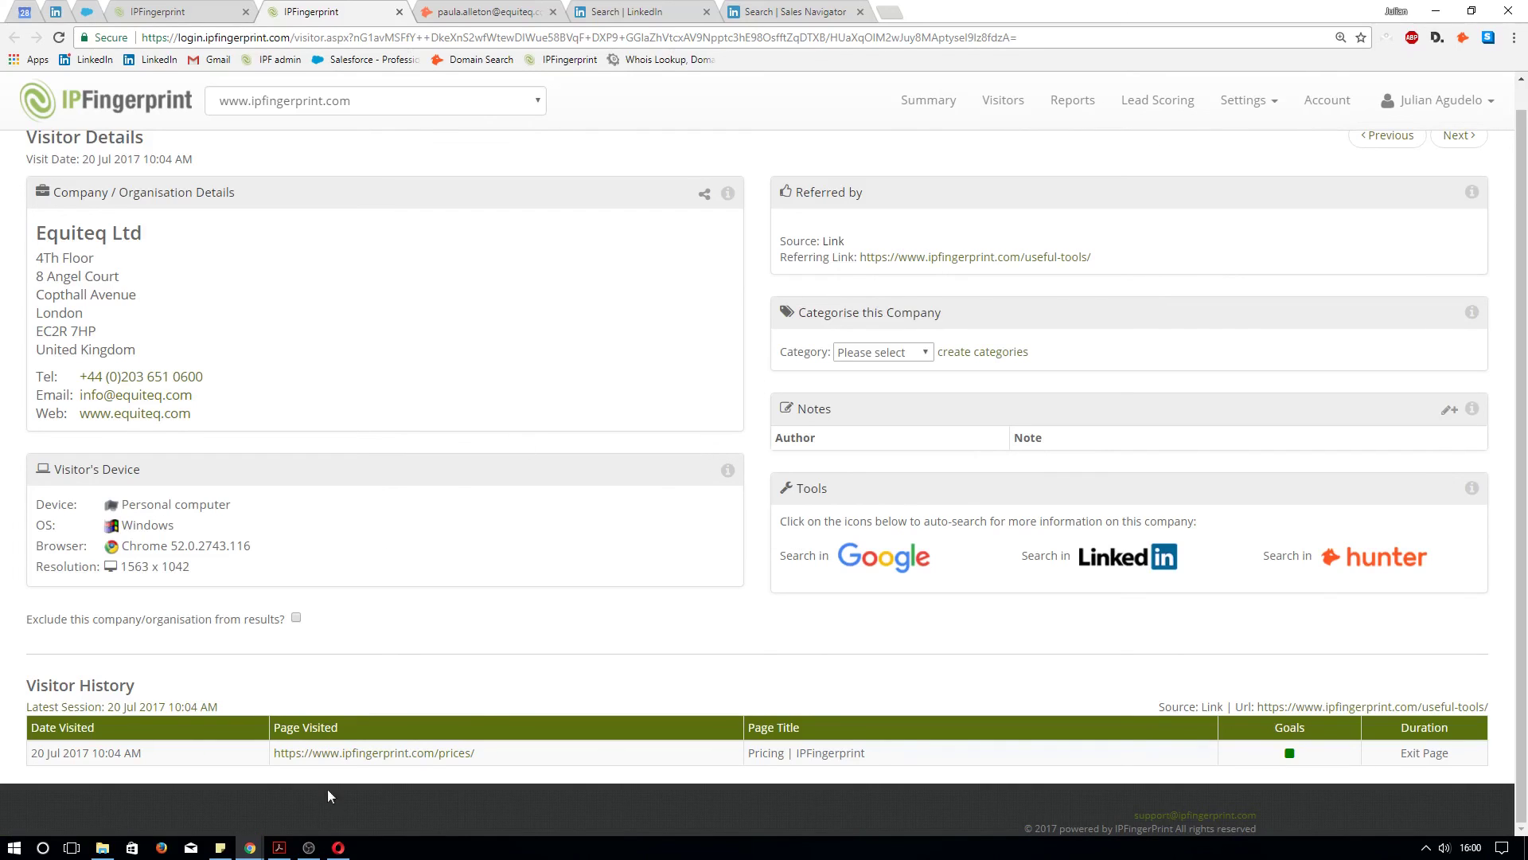
pyautogui.click(278, 848)
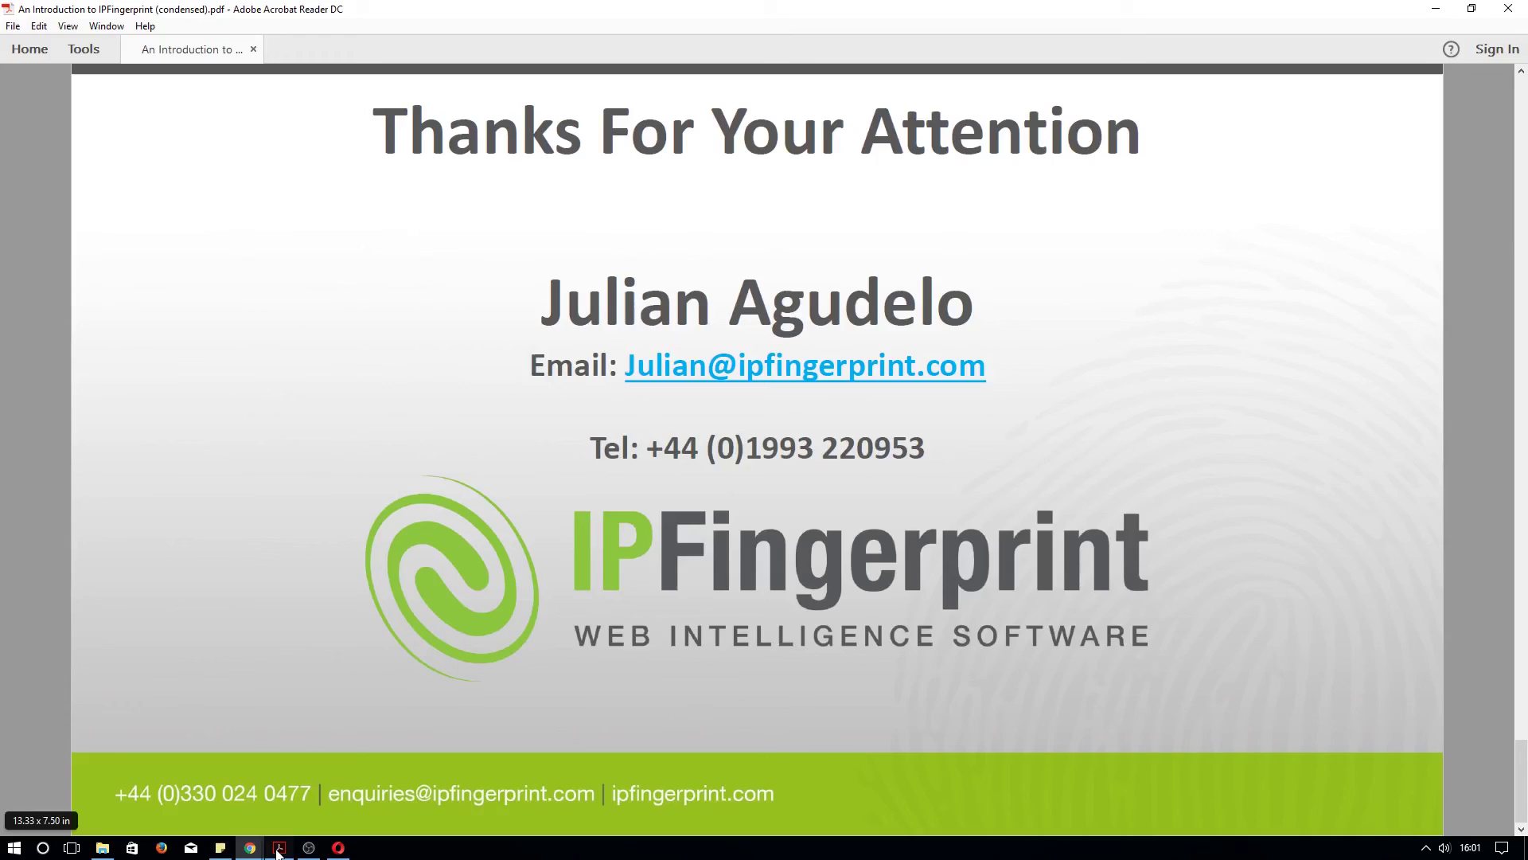